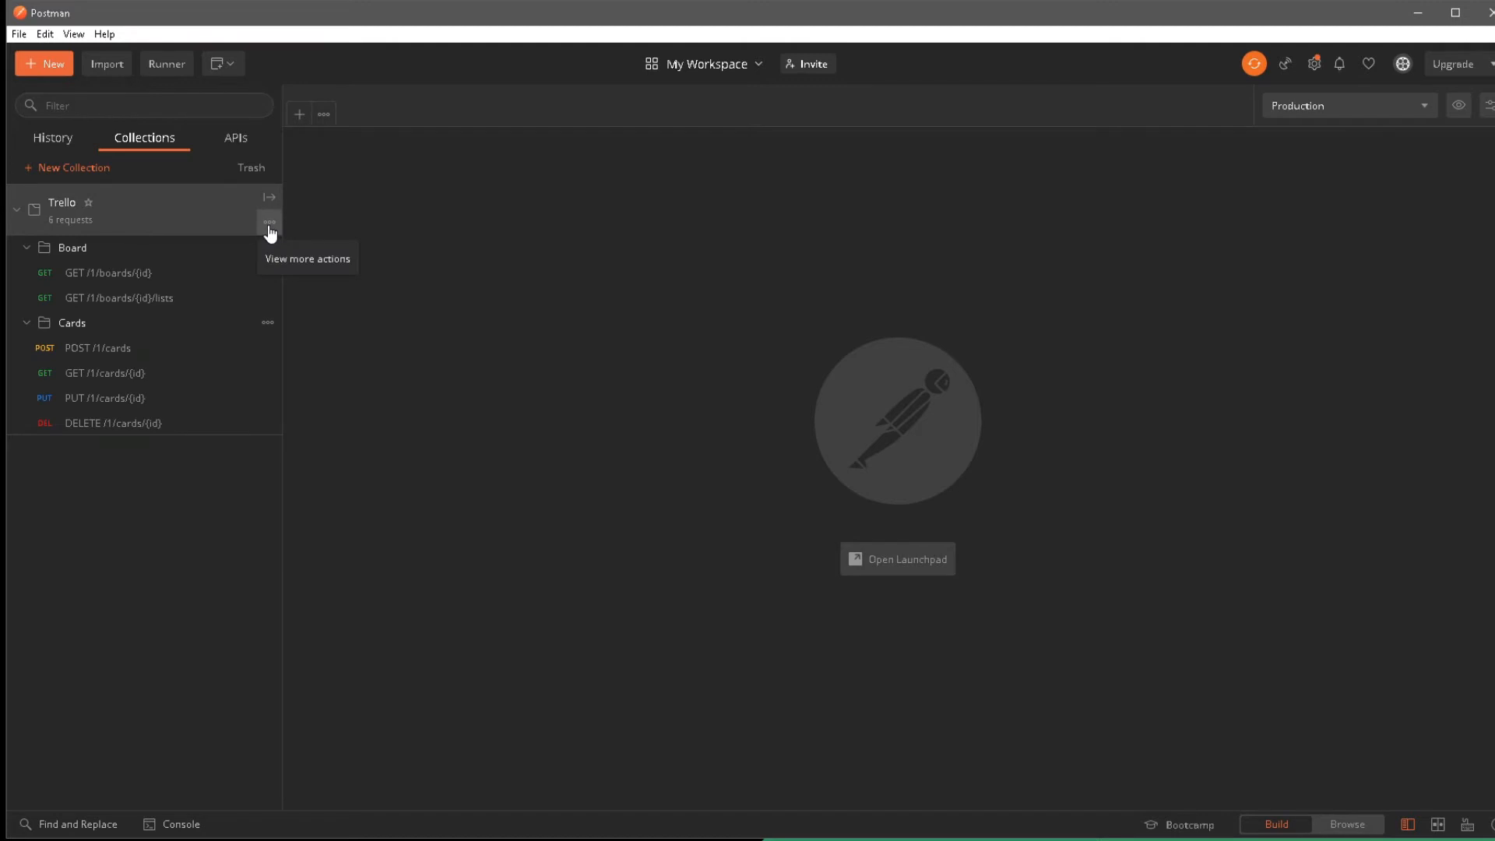
# Step: Start a new monitor for the Trello collection and name it "Trello Monitor"
pyautogui.click(270, 226)
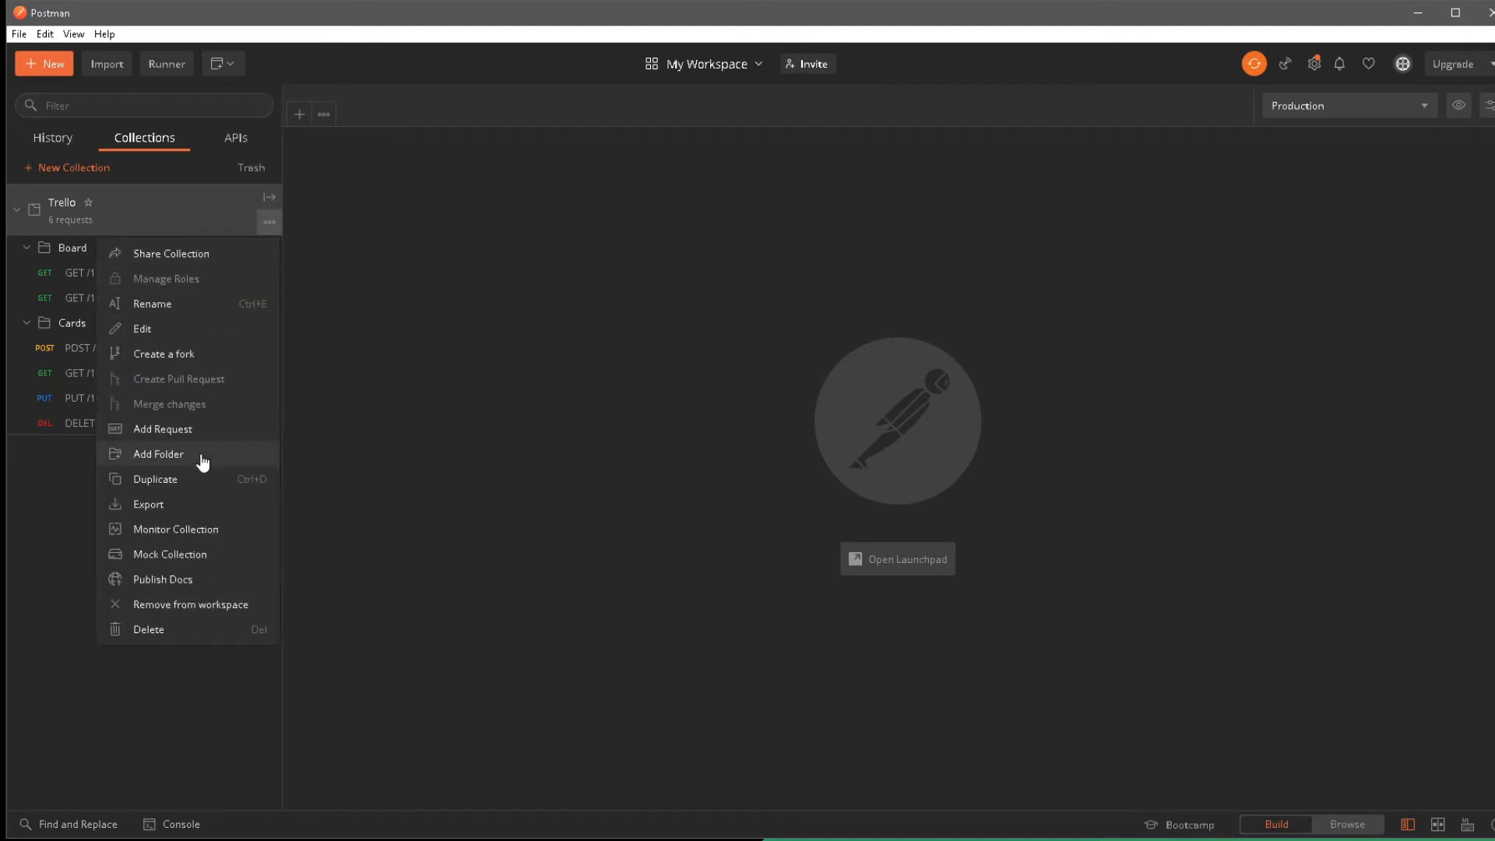
pyautogui.click(196, 534)
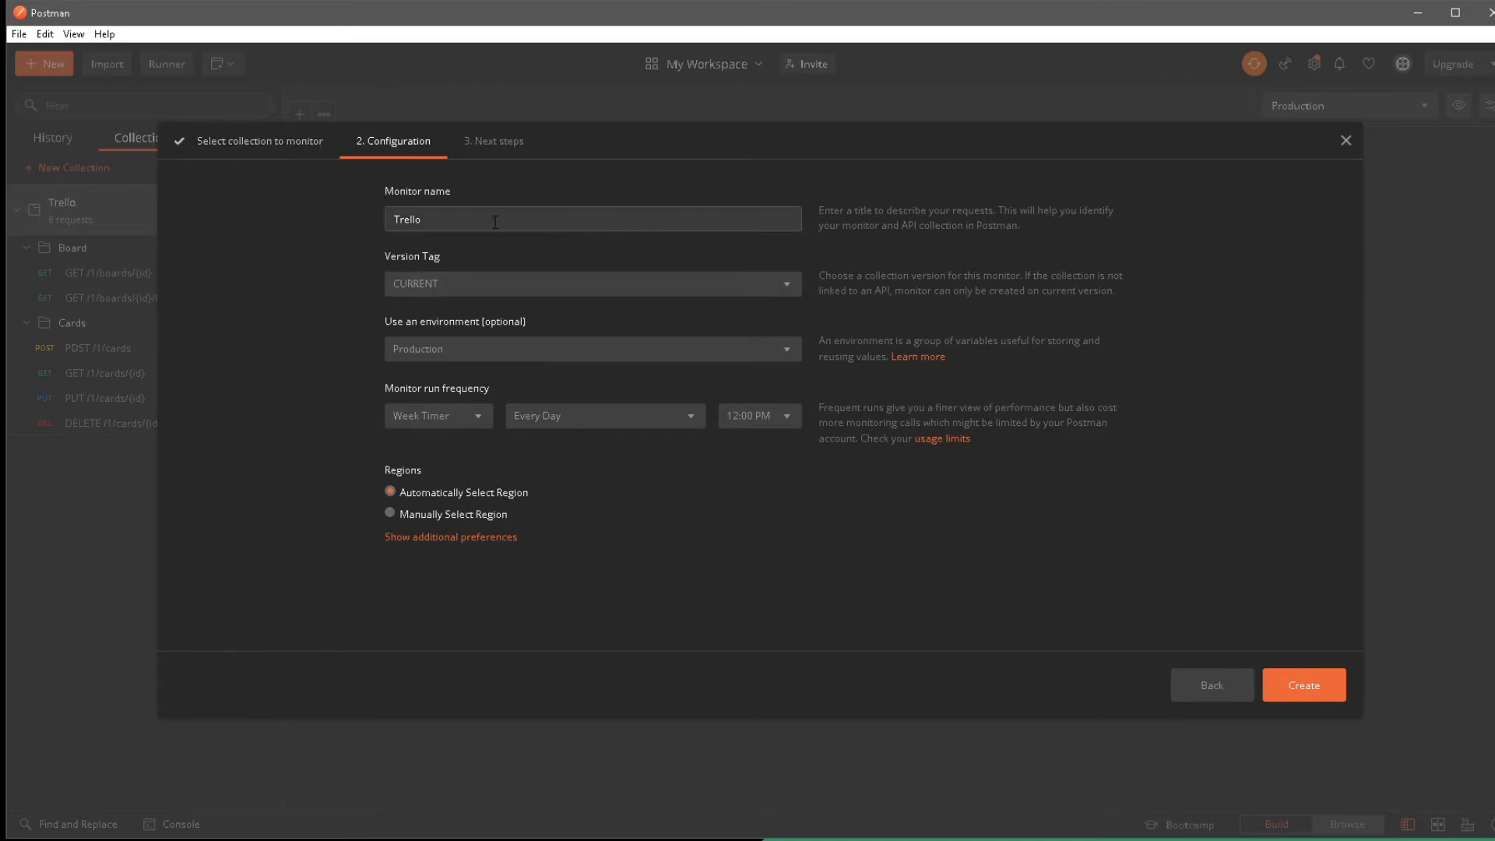
pyautogui.click(432, 209)
pyautogui.click(461, 222)
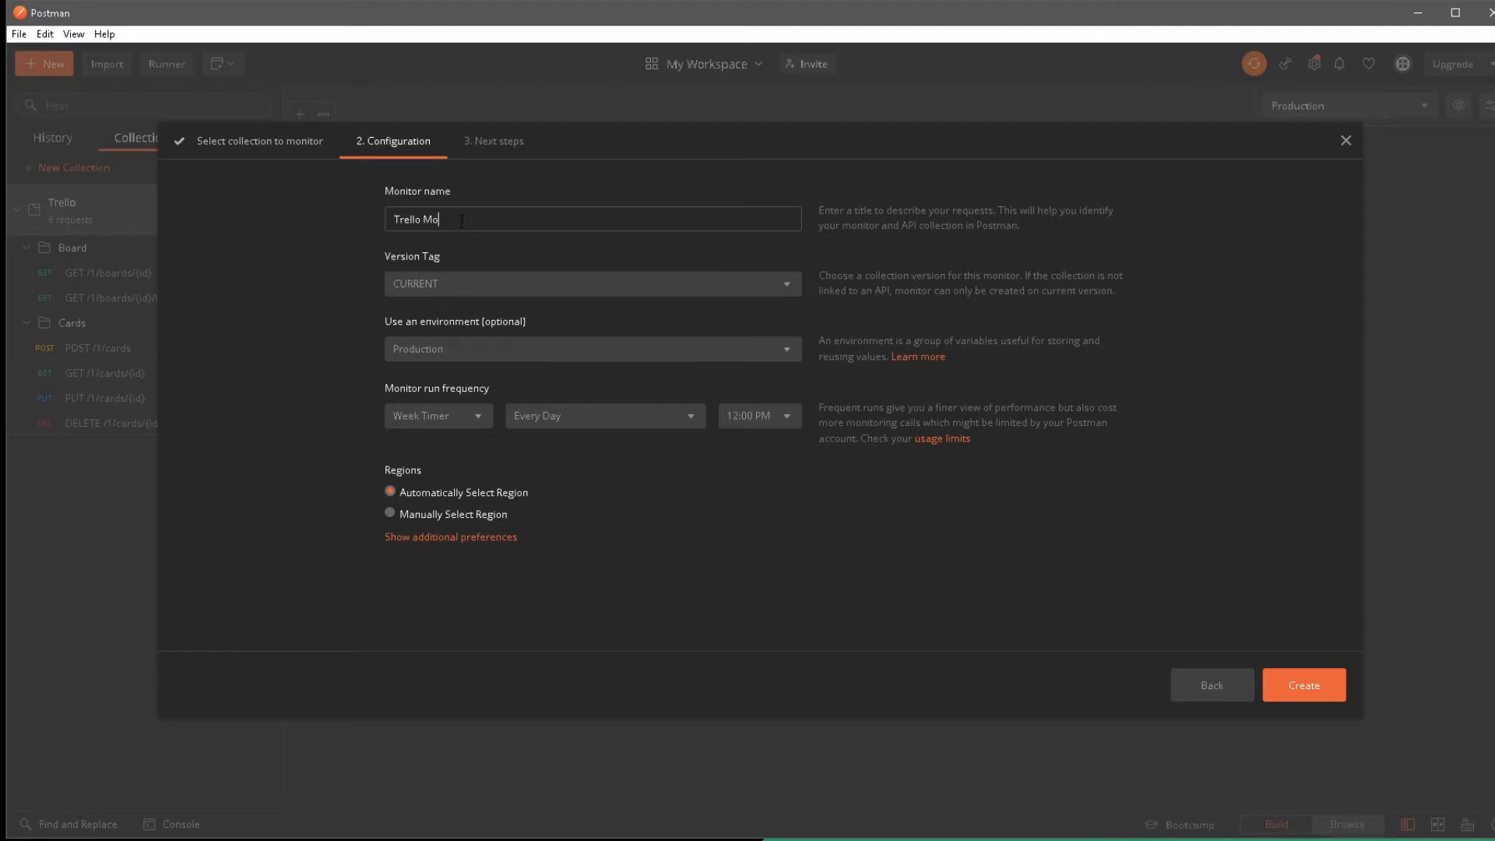
pyautogui.write('Monitor')
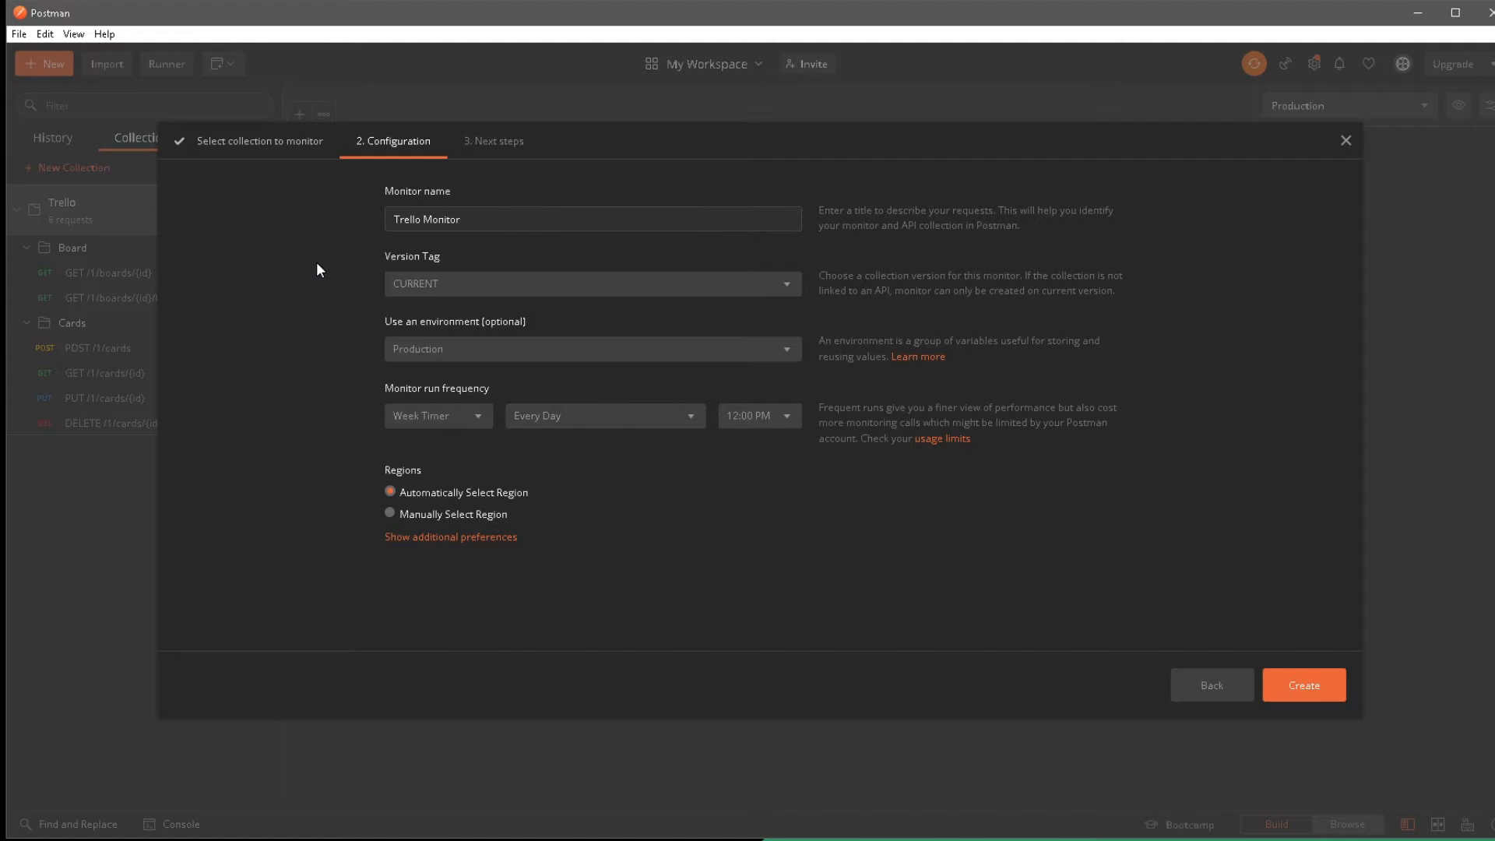
# Step: Check the available version tags and choose Production as the monitor's environment
pyautogui.click(446, 290)
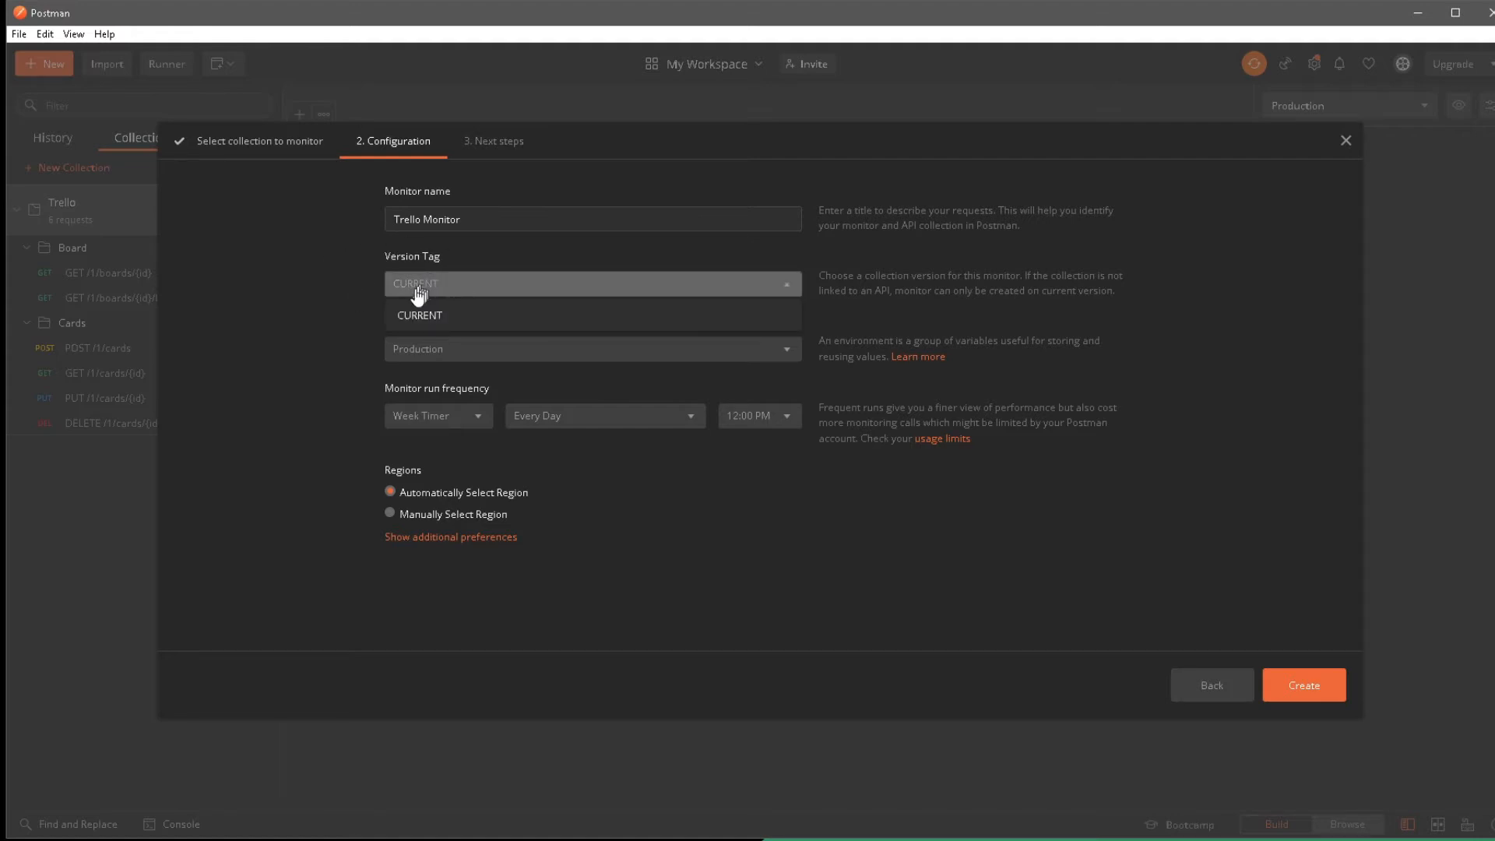
pyautogui.click(345, 304)
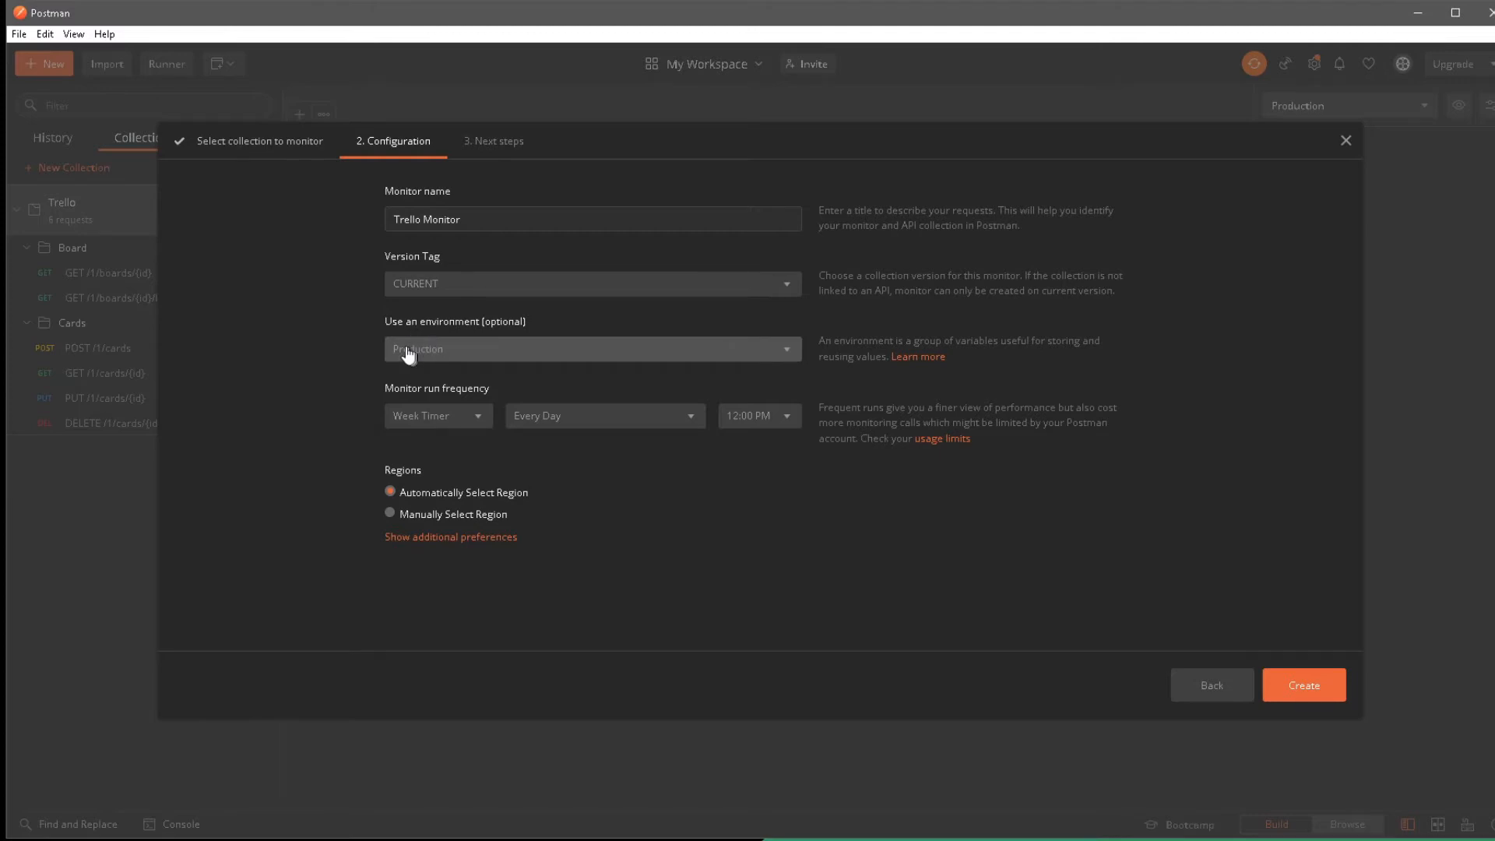
pyautogui.click(440, 357)
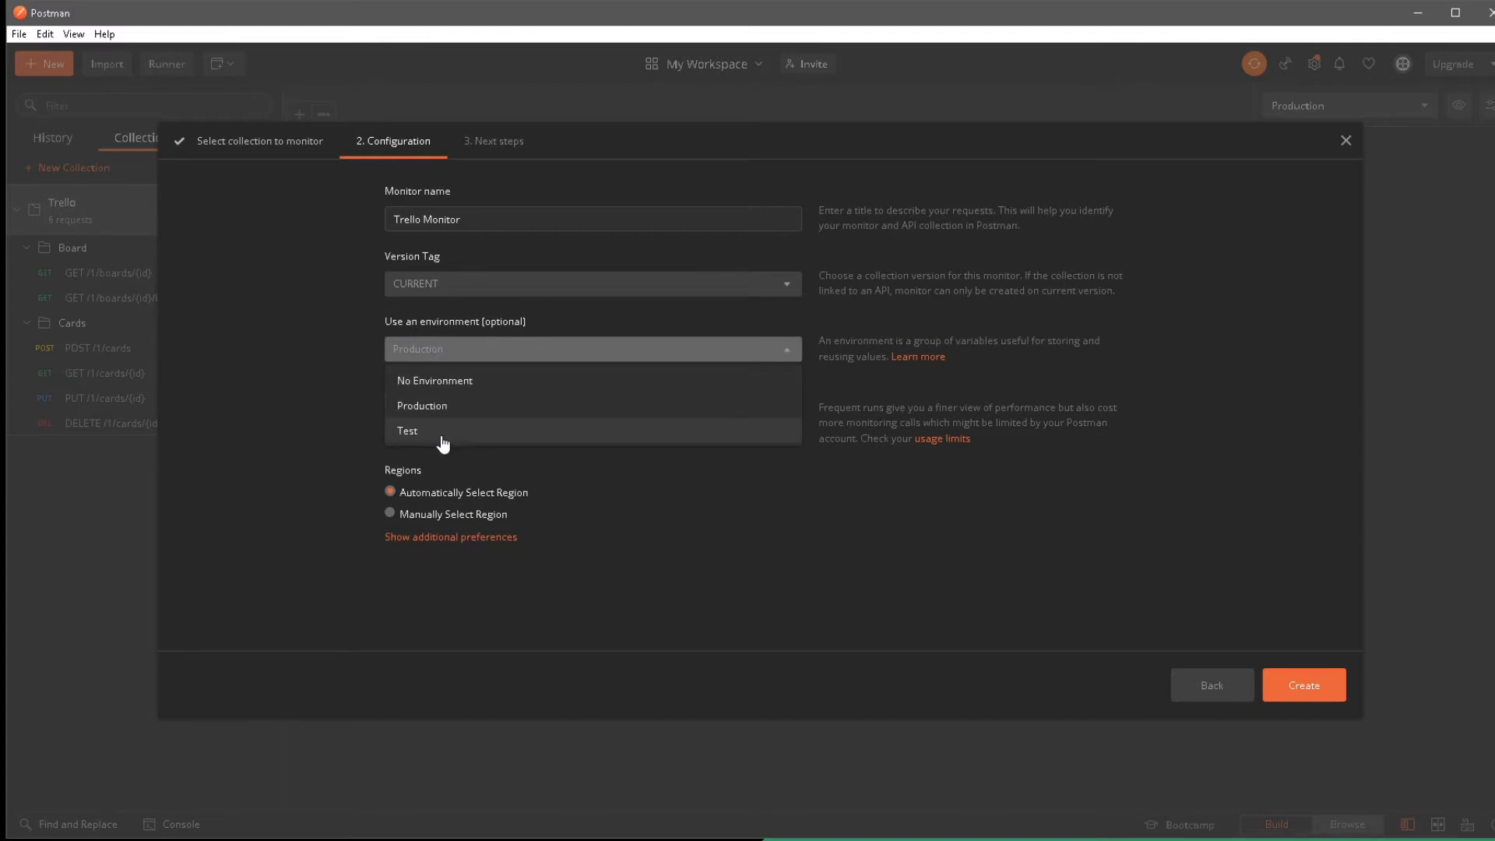
pyautogui.click(427, 407)
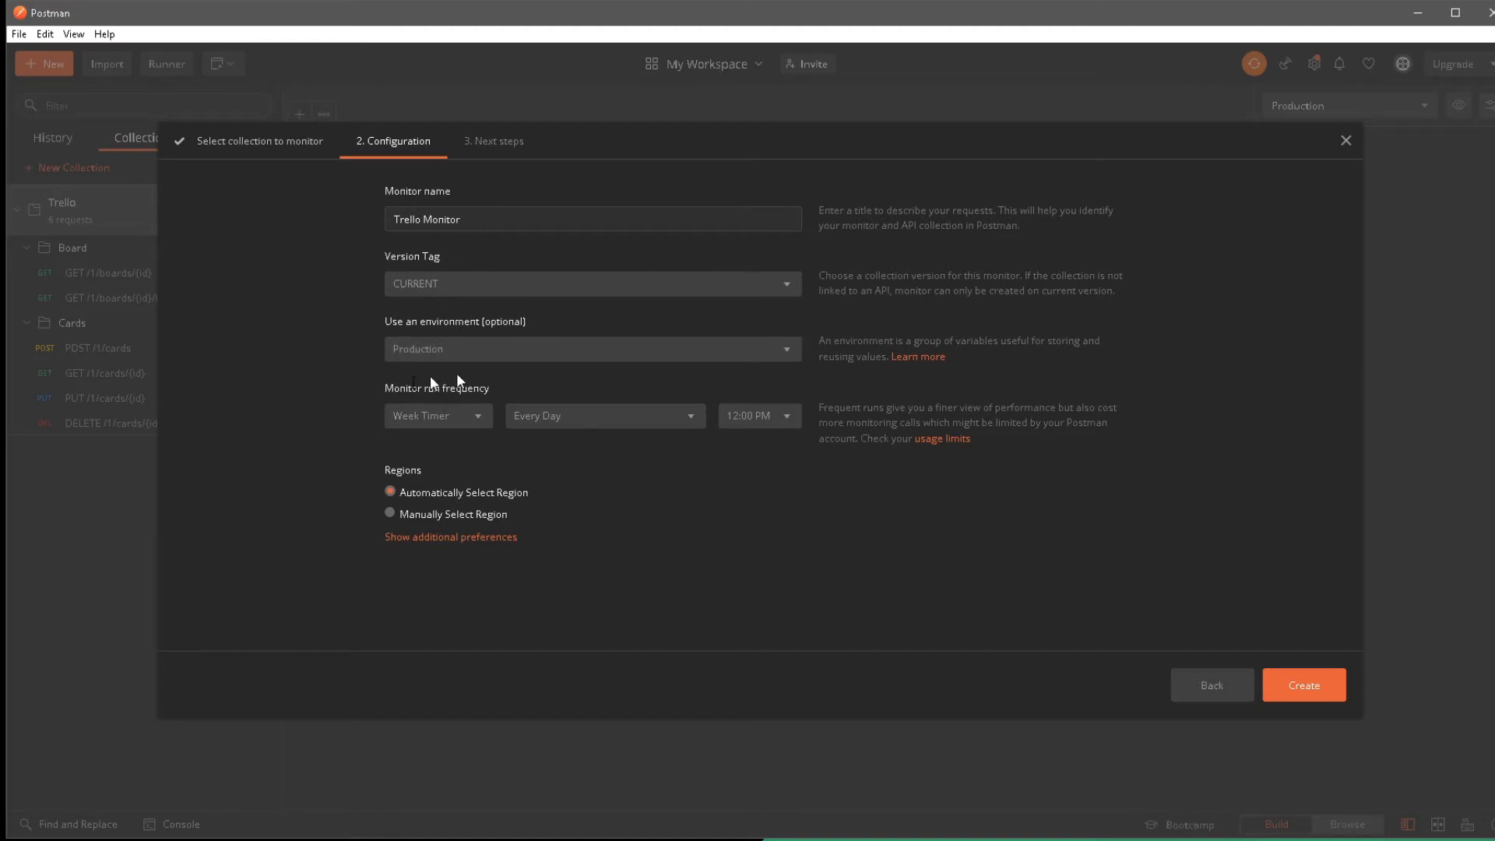
# Step: Set the monitor run frequency to Hour Timer, Every Hour
pyautogui.click(438, 425)
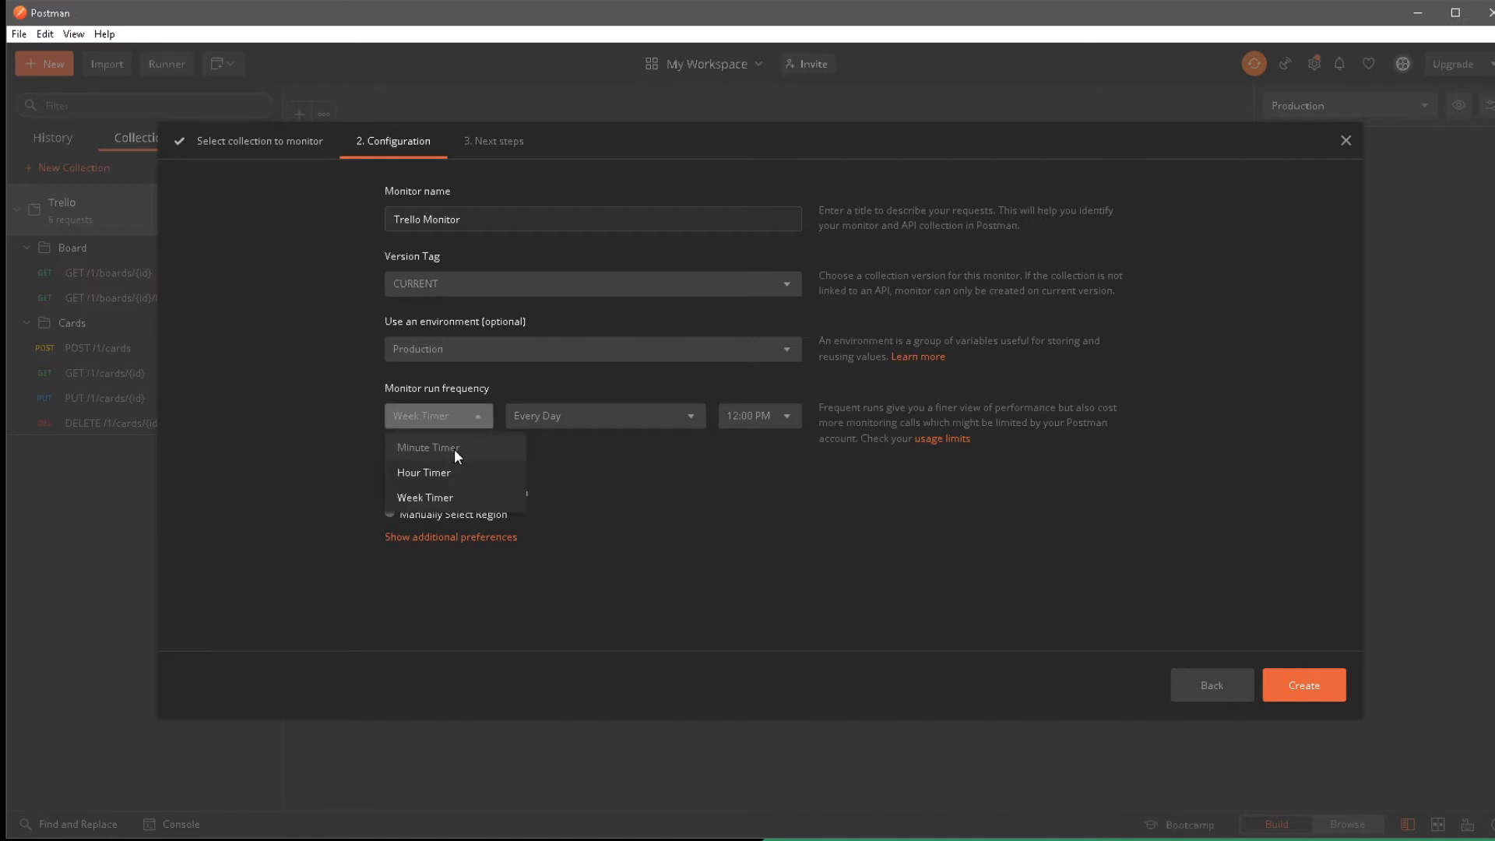
pyautogui.moveTo(450, 450)
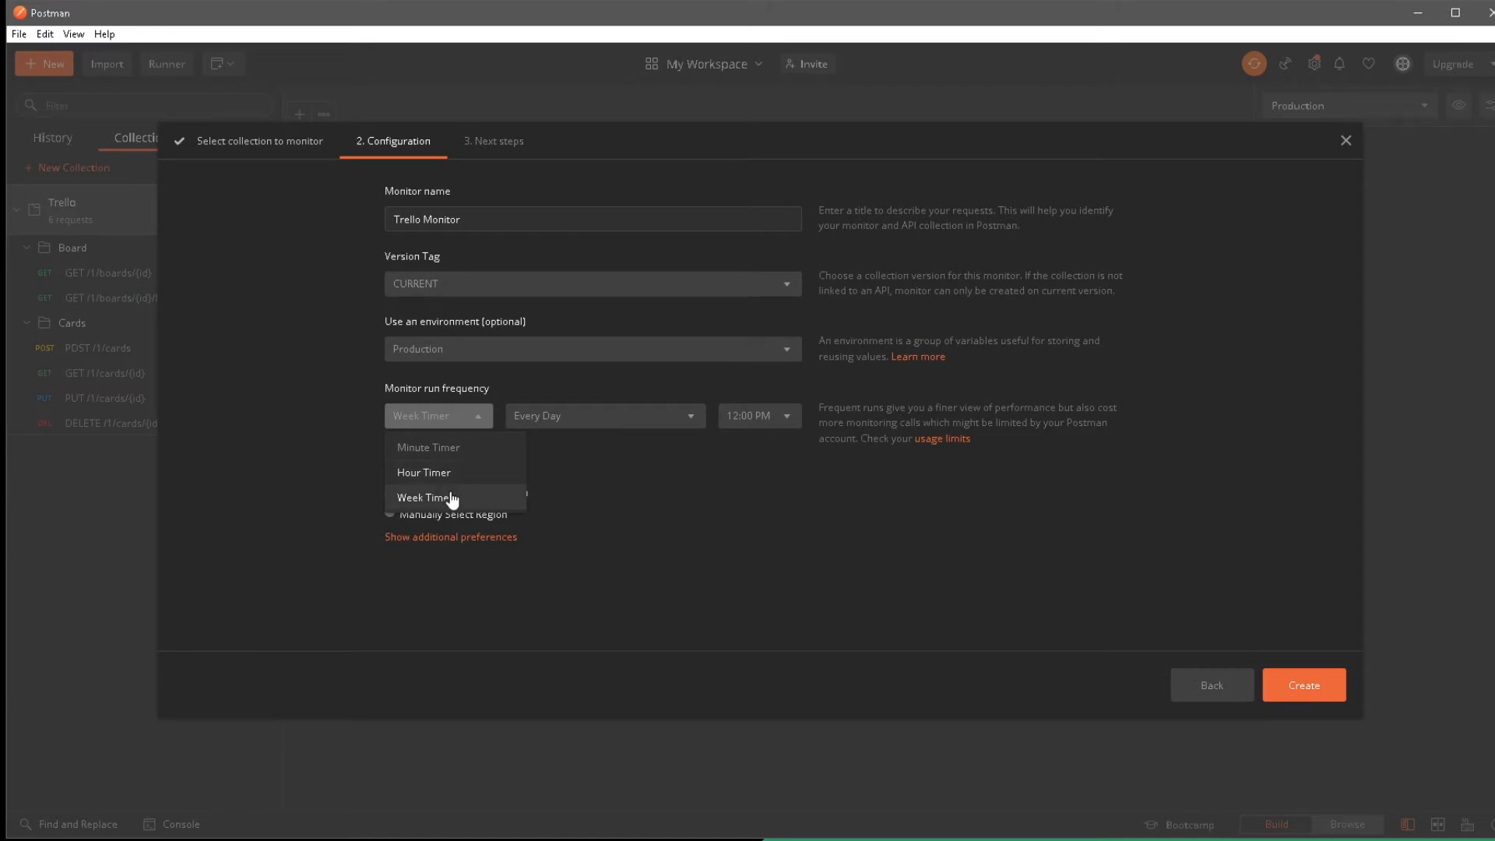
pyautogui.click(460, 475)
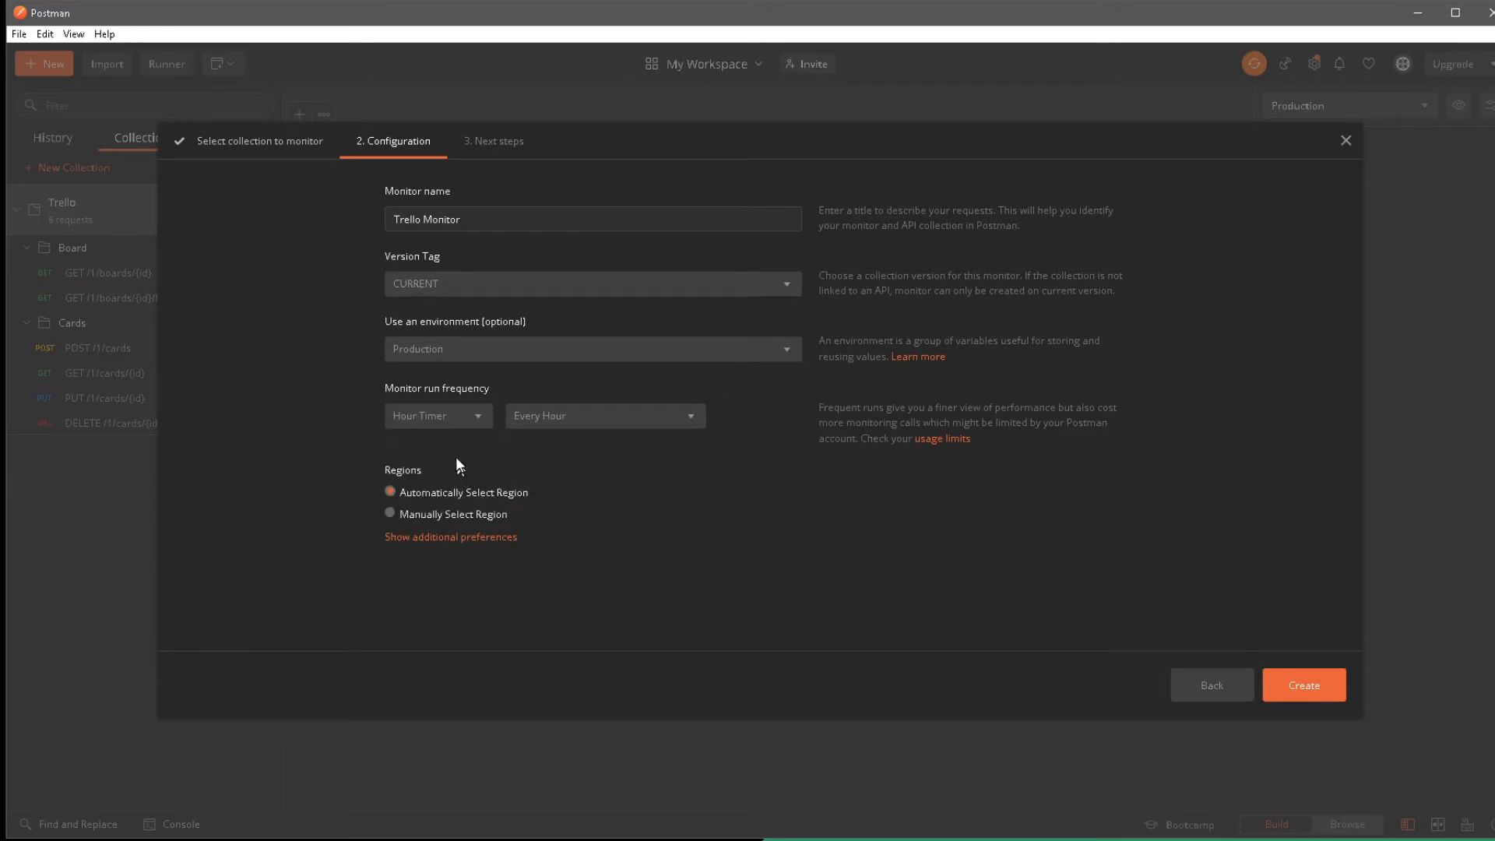
pyautogui.click(620, 425)
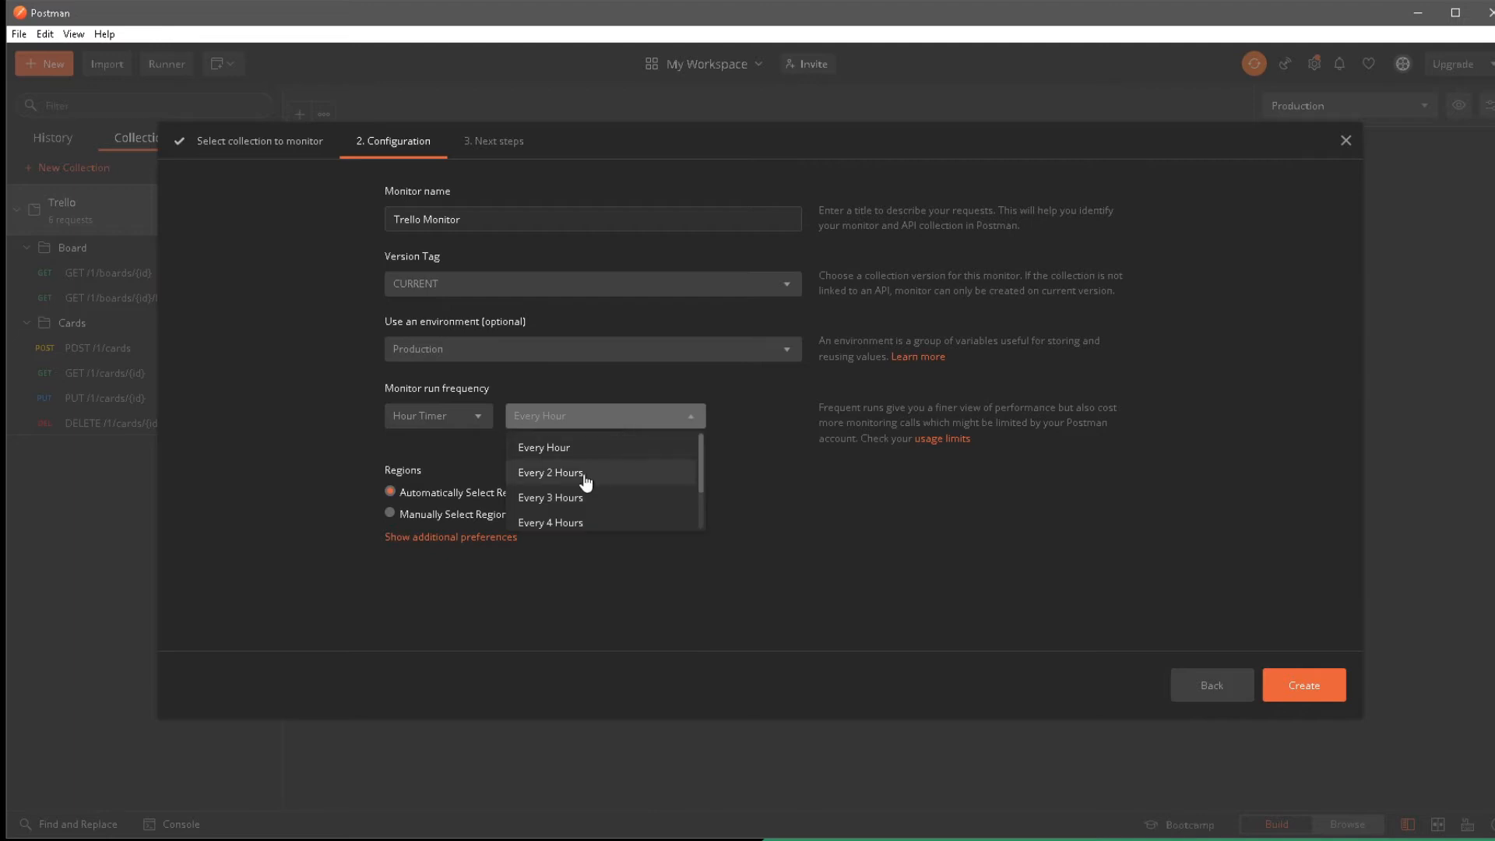
pyautogui.scroll(-2, 596, 479)
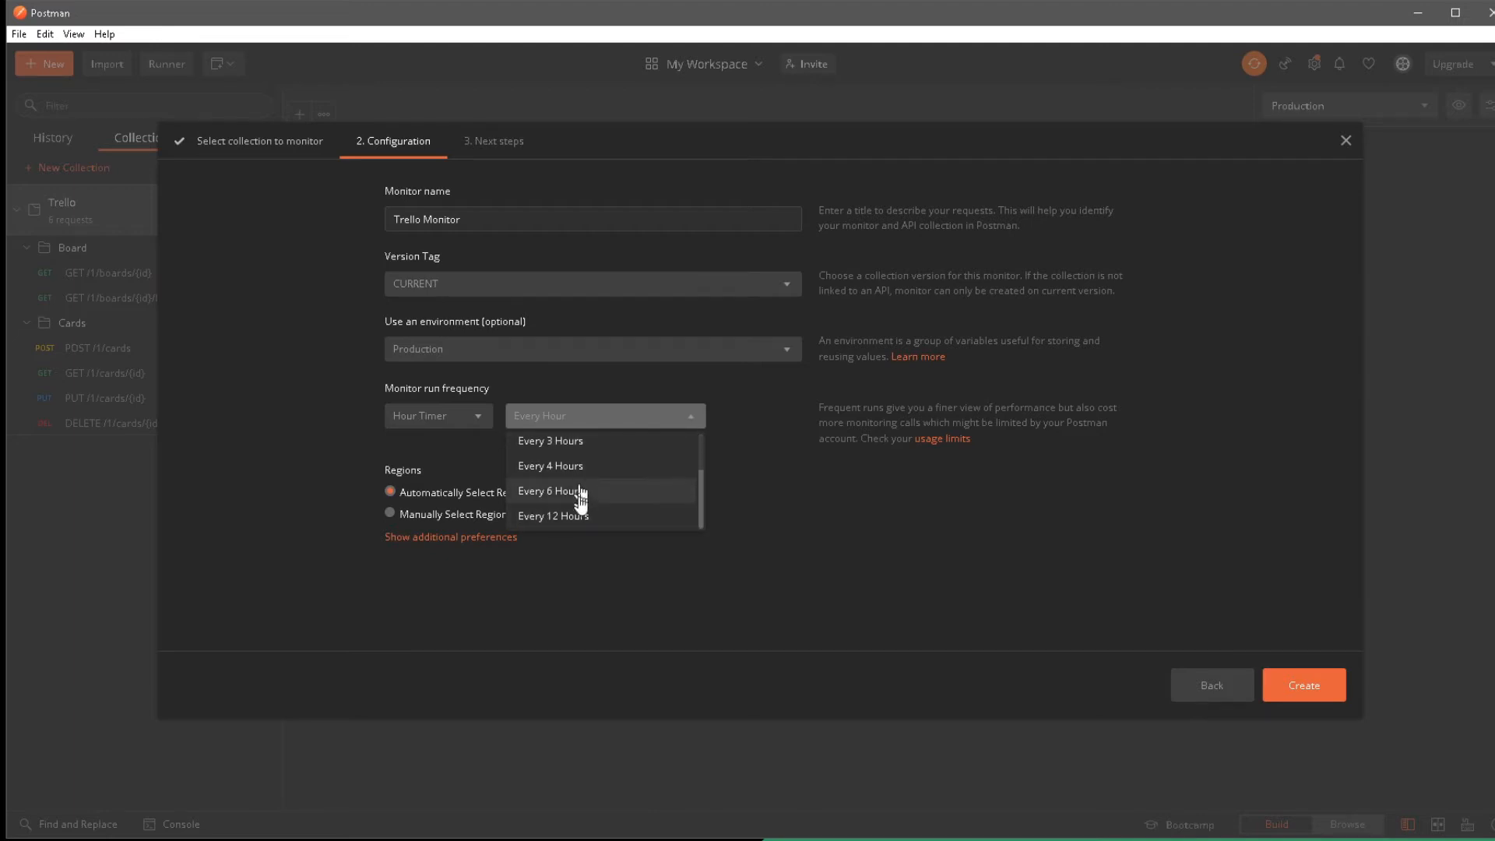
pyautogui.click(666, 555)
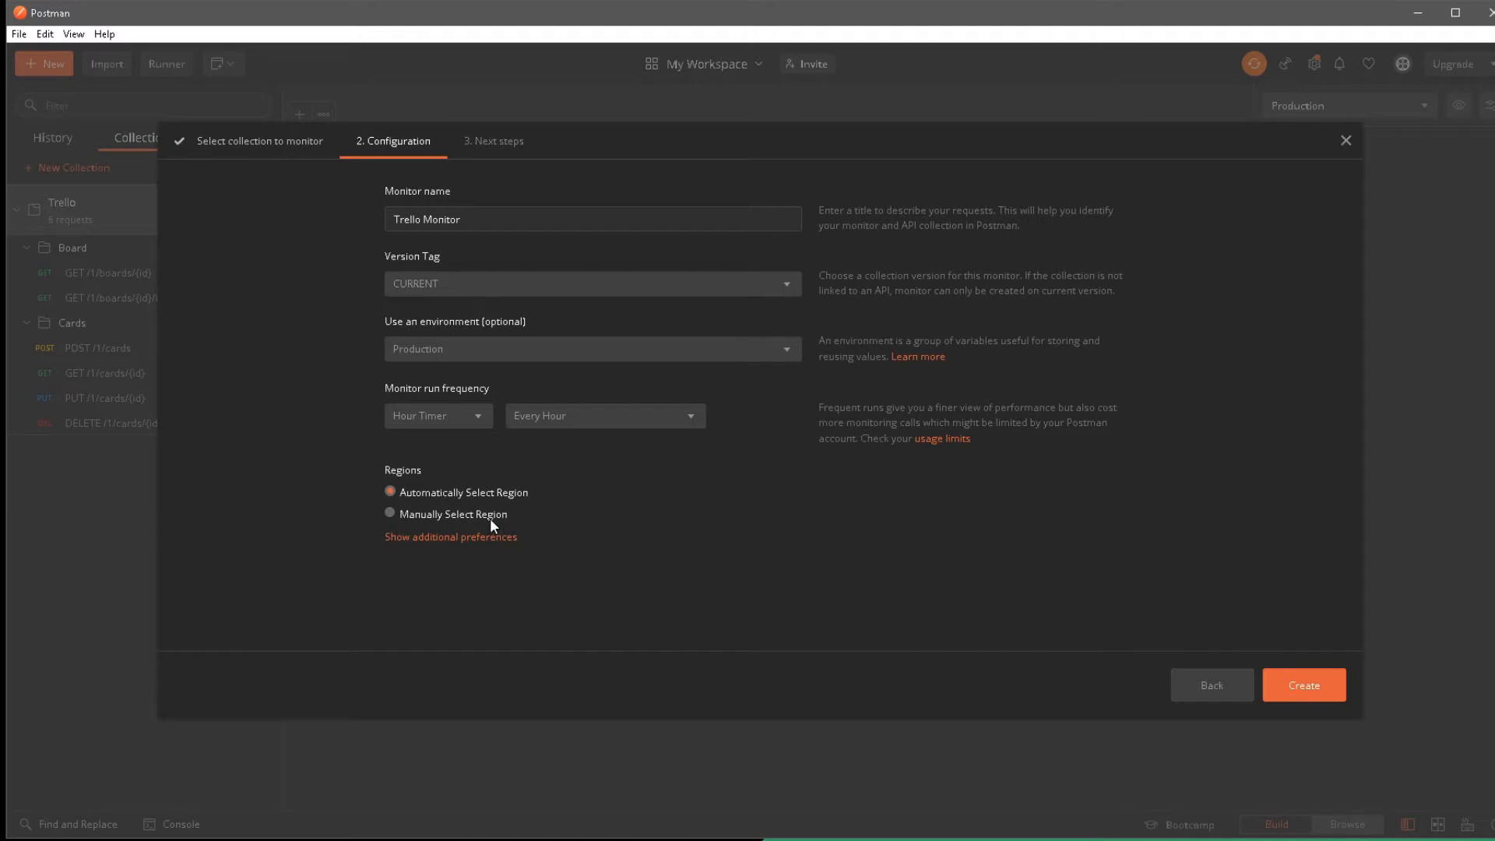
# Step: Review the monitor's additional preferences and create it with automatic region selection and no extra preferences enabled
pyautogui.moveTo(456, 518)
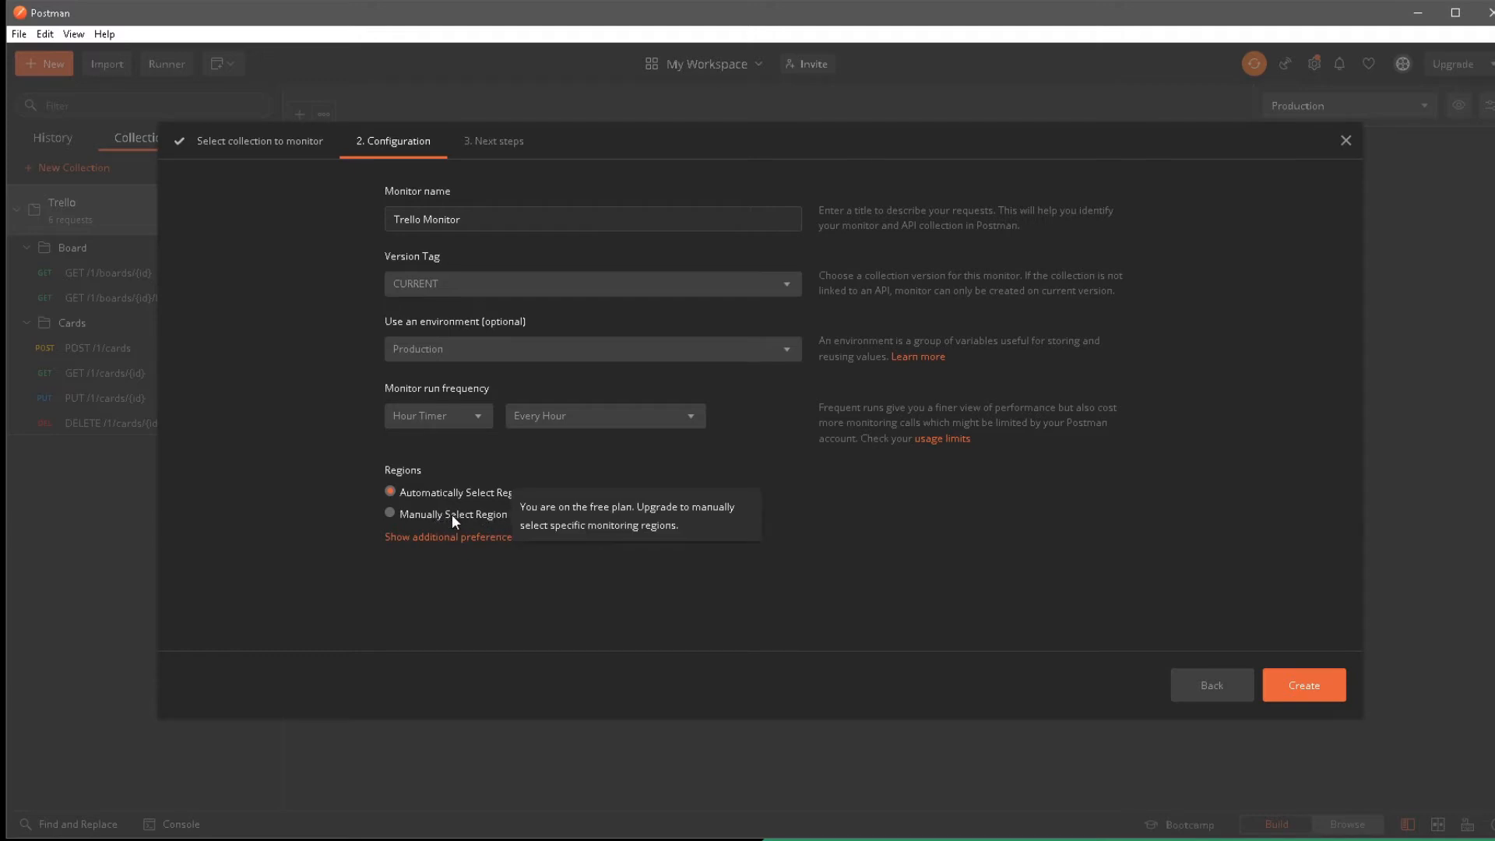
pyautogui.click(496, 542)
pyautogui.scroll(-1, 526, 567)
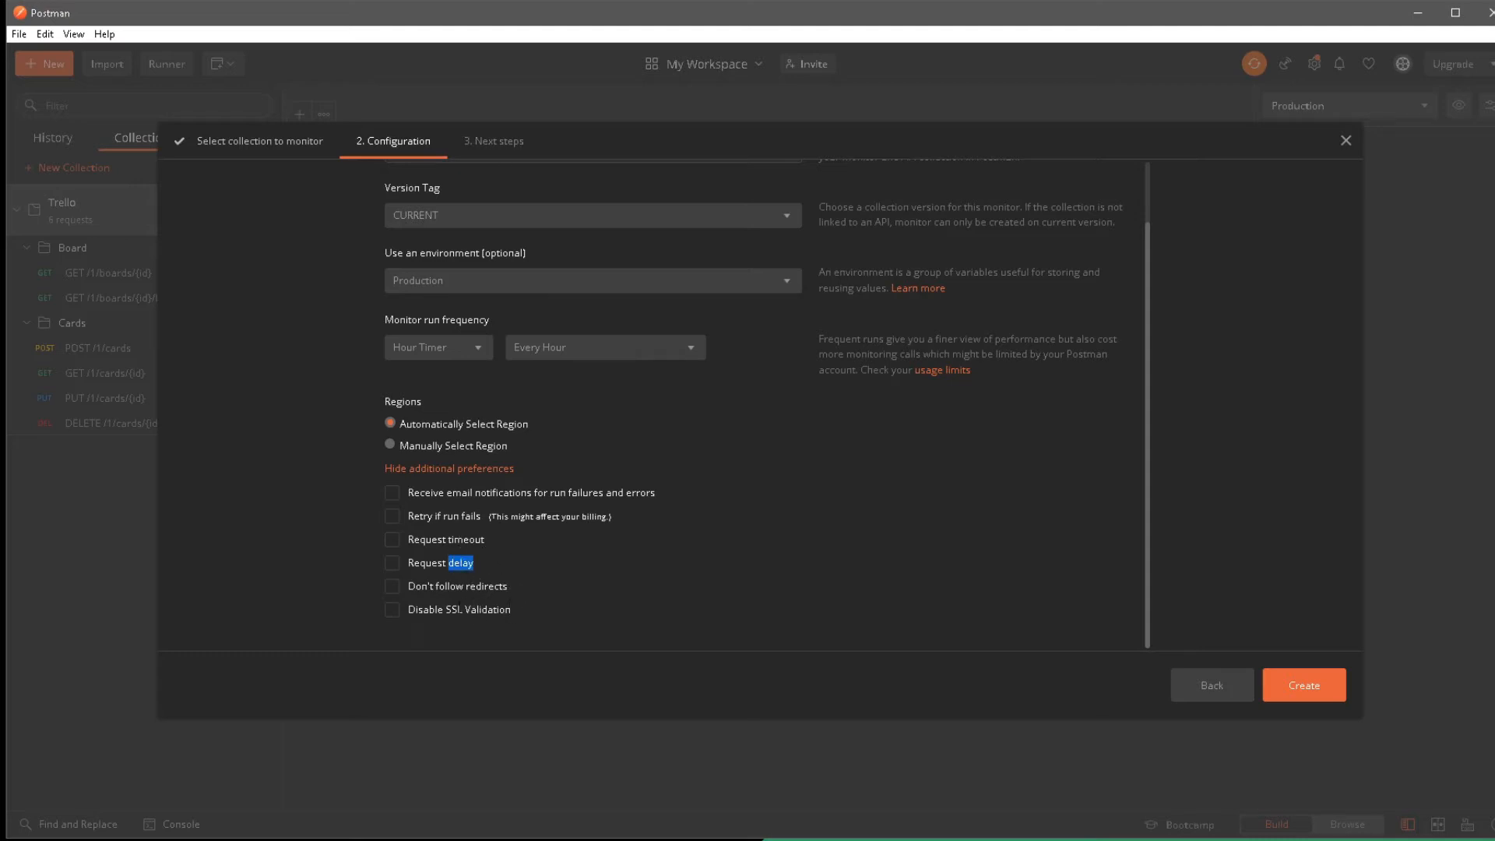
pyautogui.scroll(3, 810, 537)
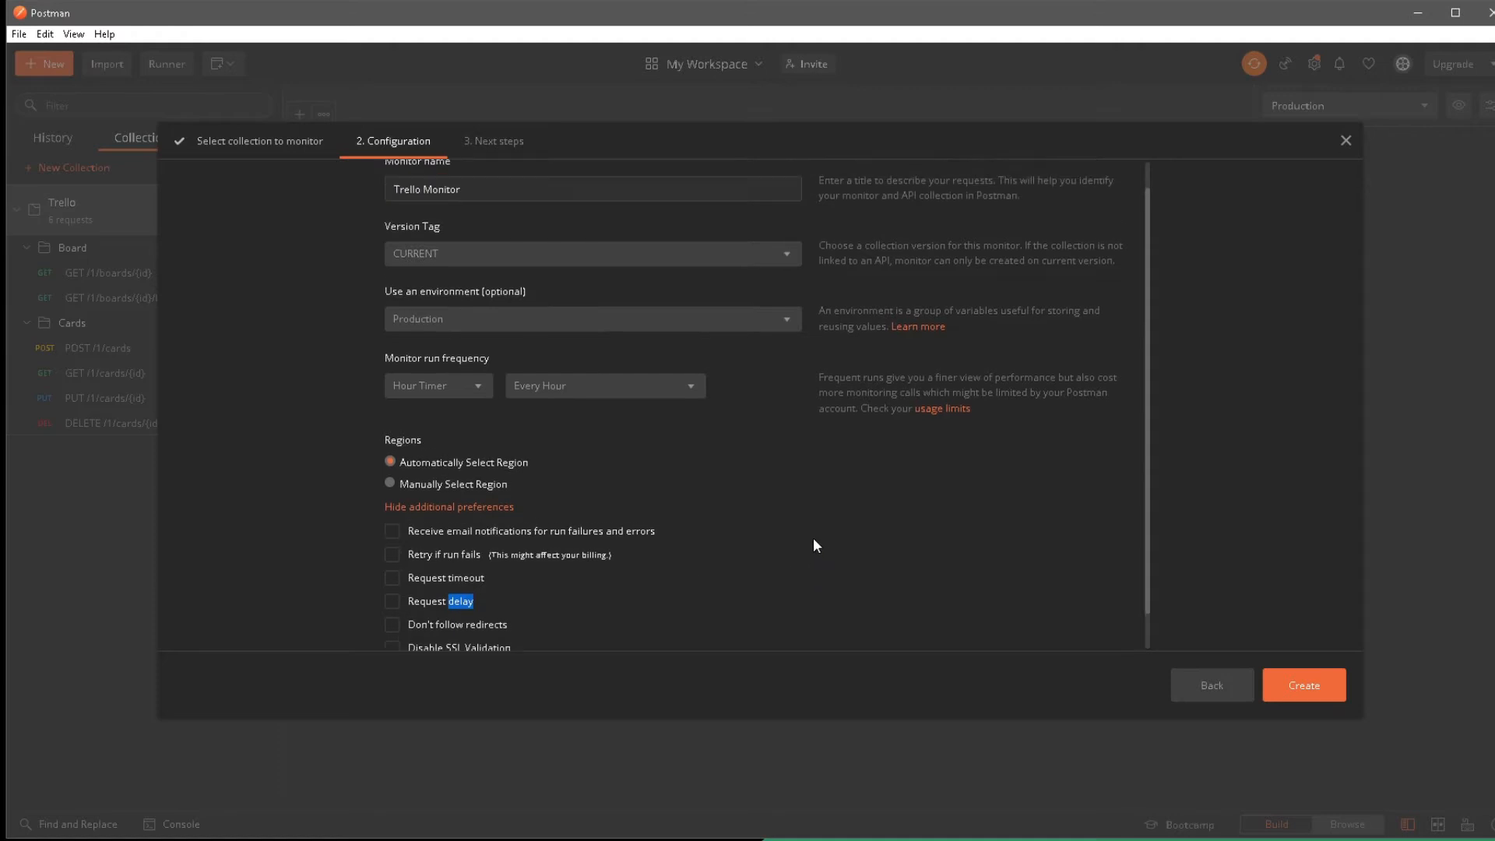
pyautogui.scroll(-2, 677, 561)
pyautogui.scroll(1, 676, 573)
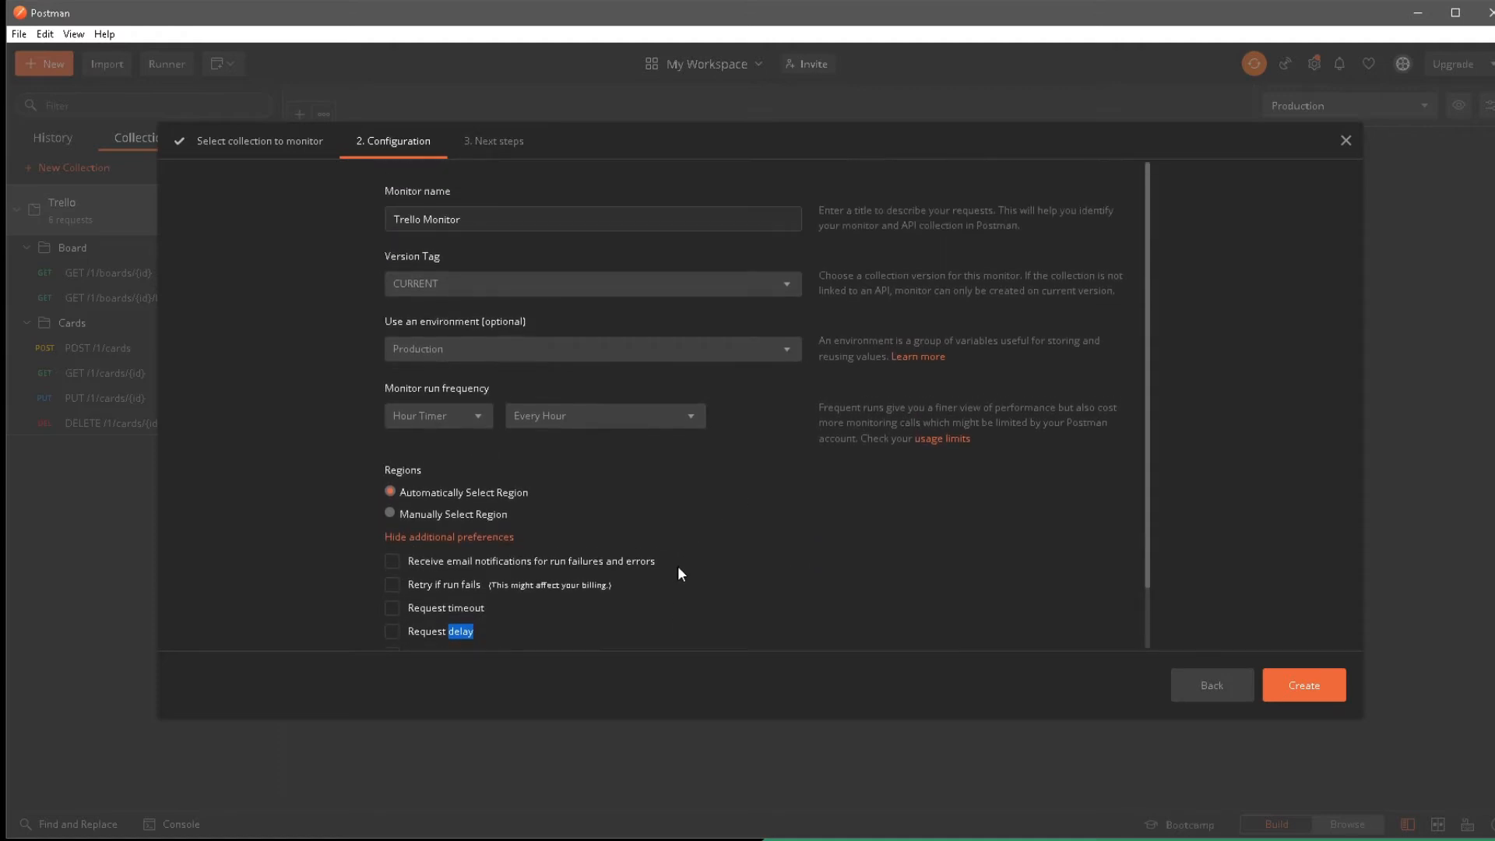
pyautogui.click(1311, 689)
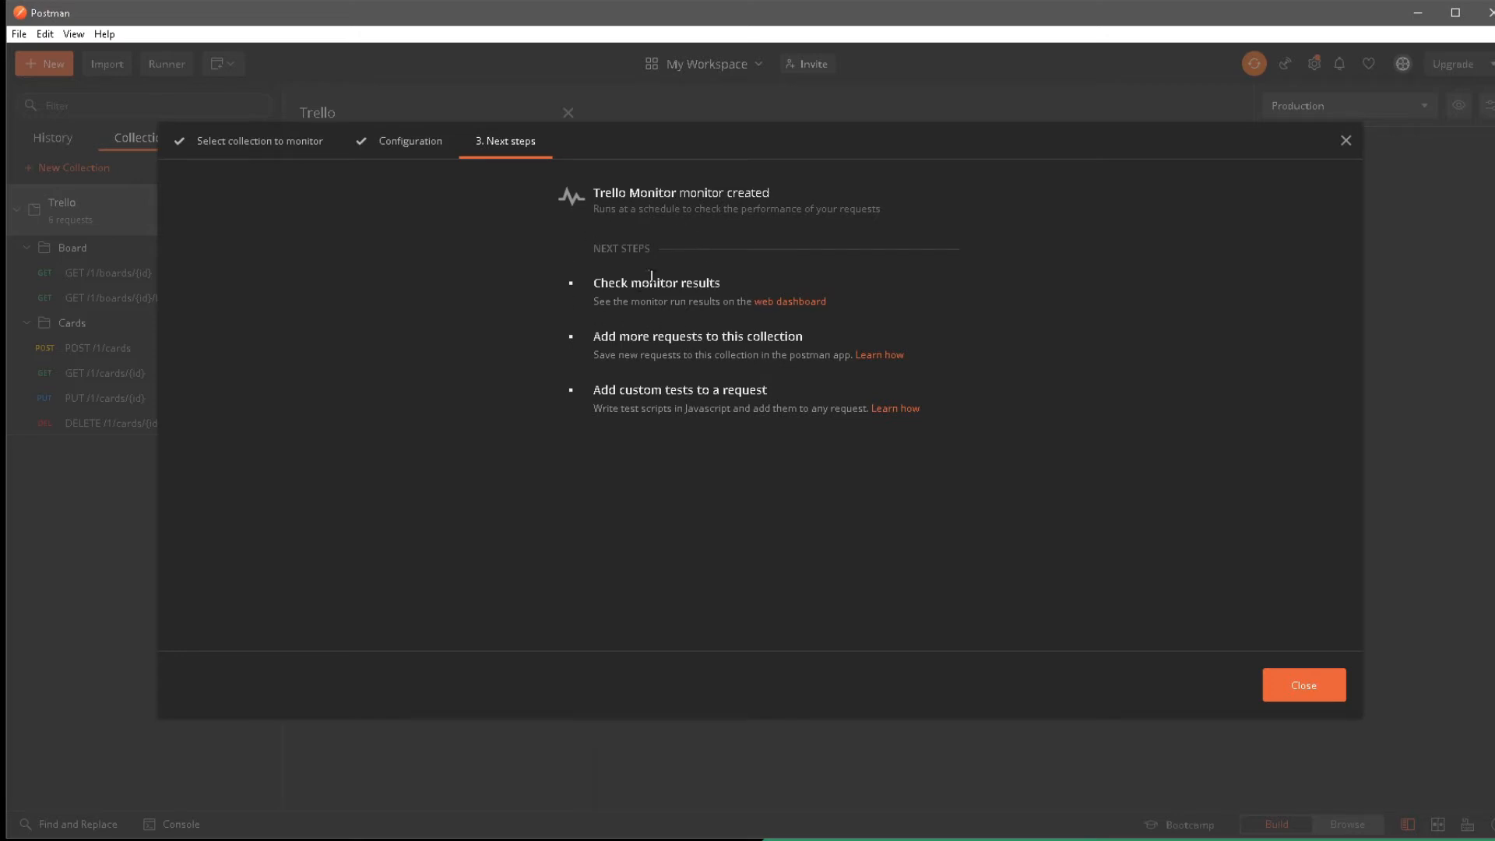
# Step: Open the new monitor on the Postman web dashboard in the browser and check the list of workspaces
pyautogui.click(791, 302)
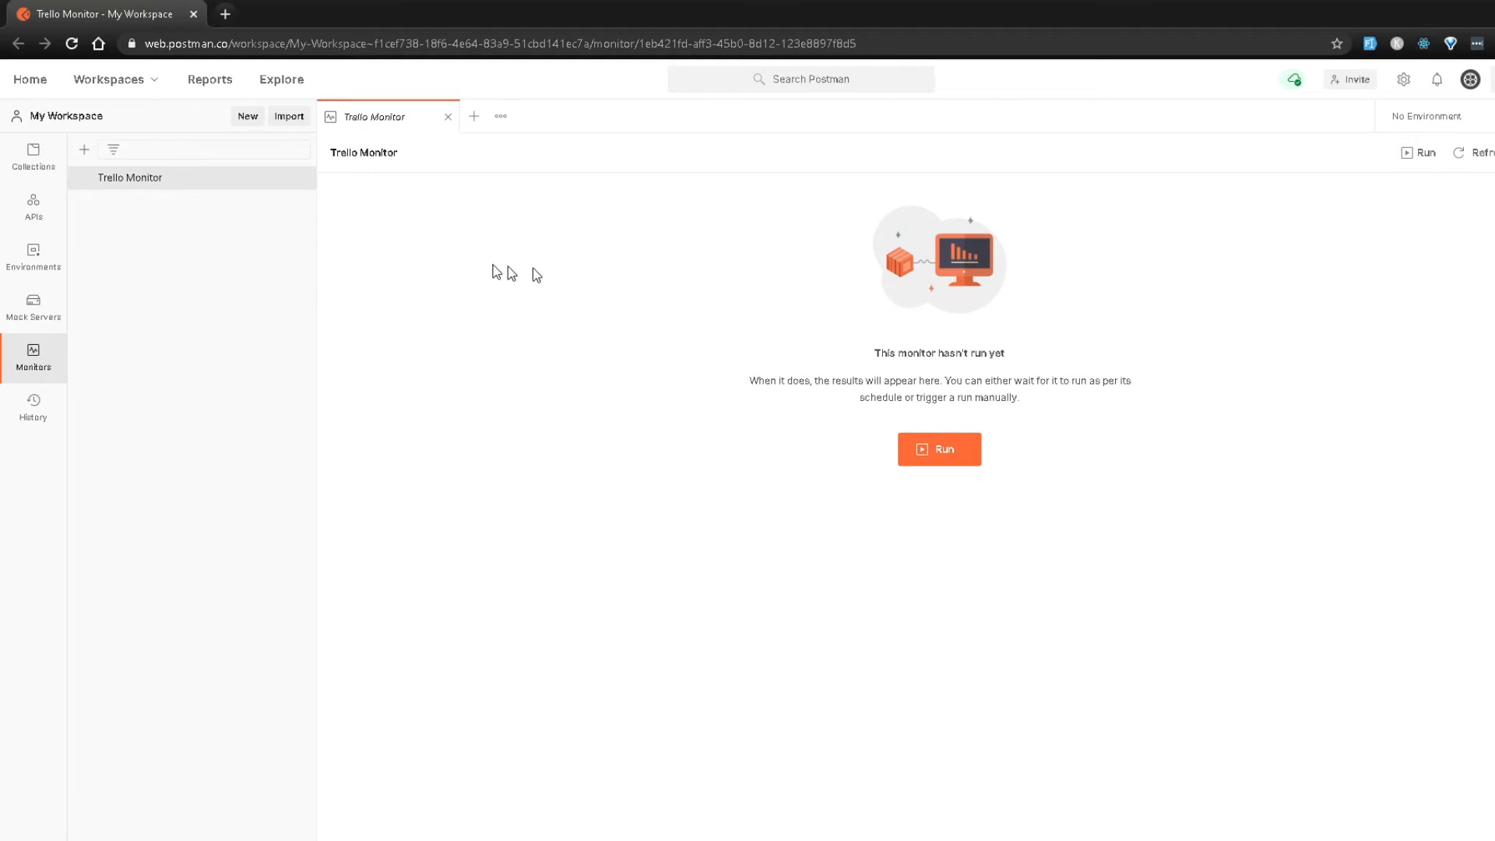
pyautogui.click(139, 81)
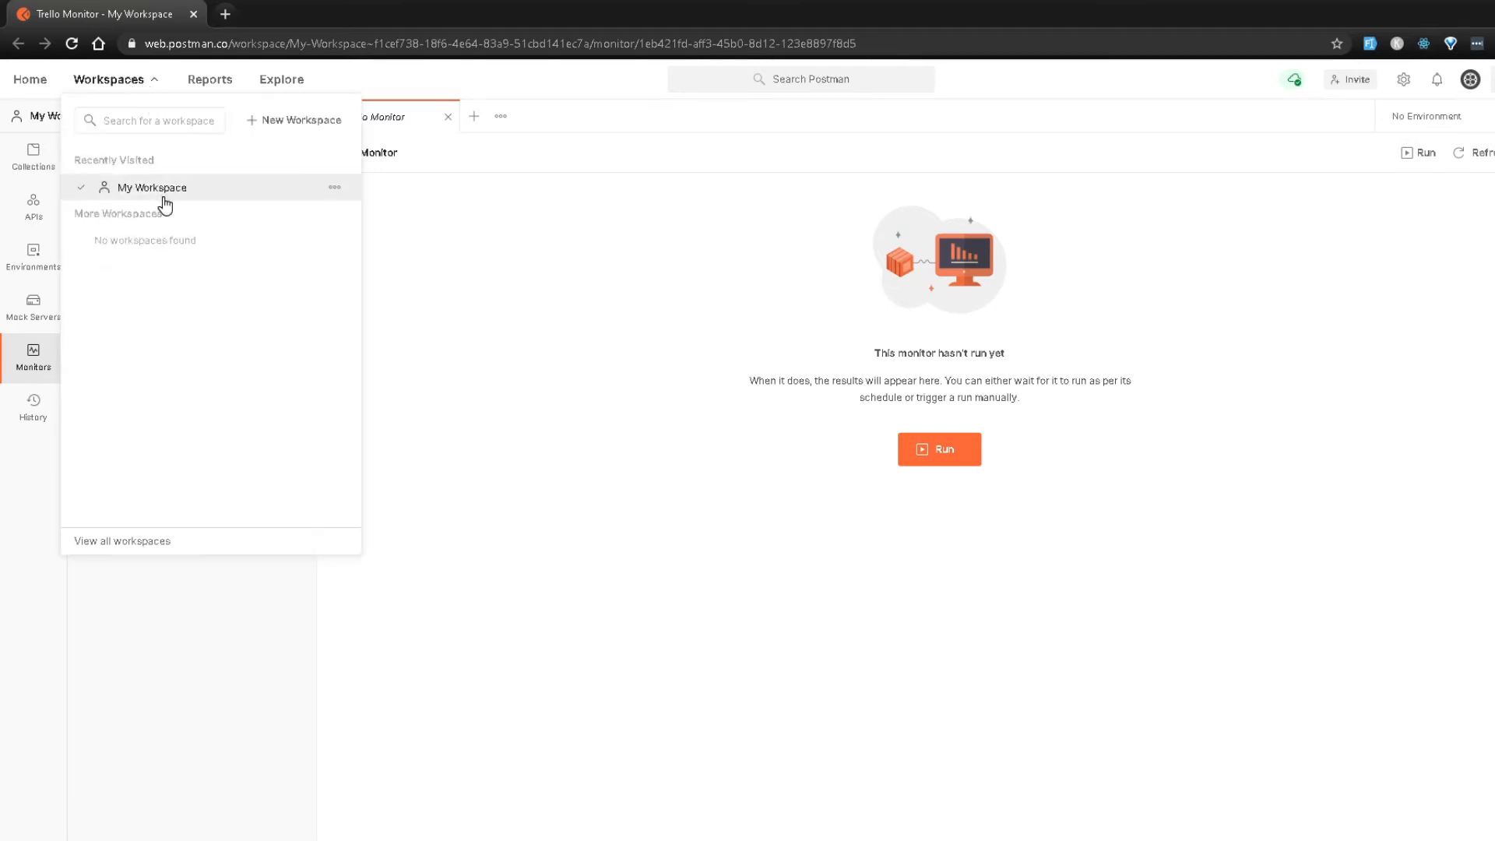
pyautogui.click(573, 372)
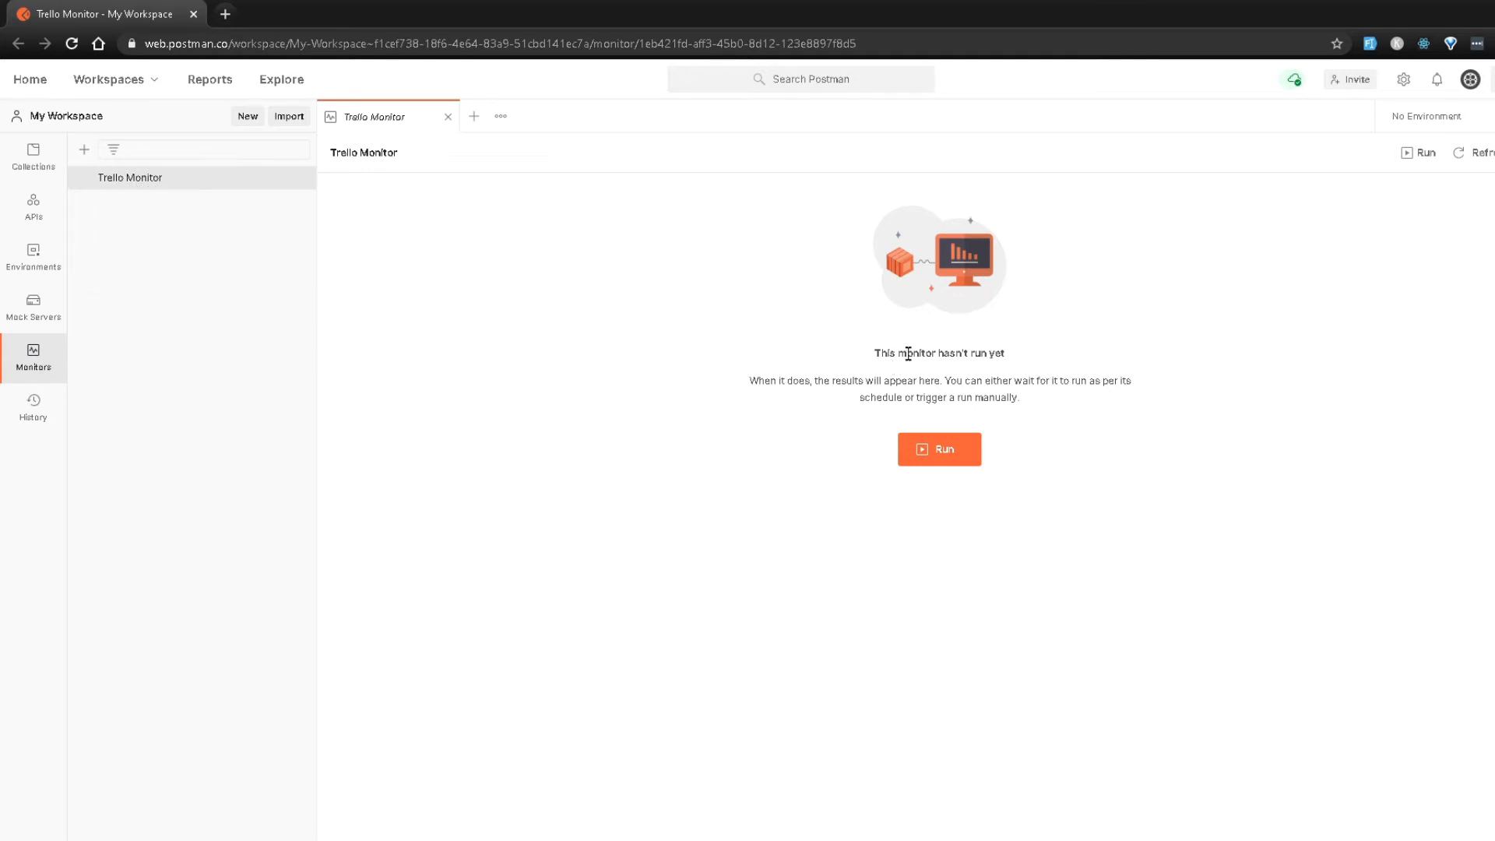
pyautogui.hotkey('ctrl', '+')
pyautogui.hotkey('ctrl', '+')
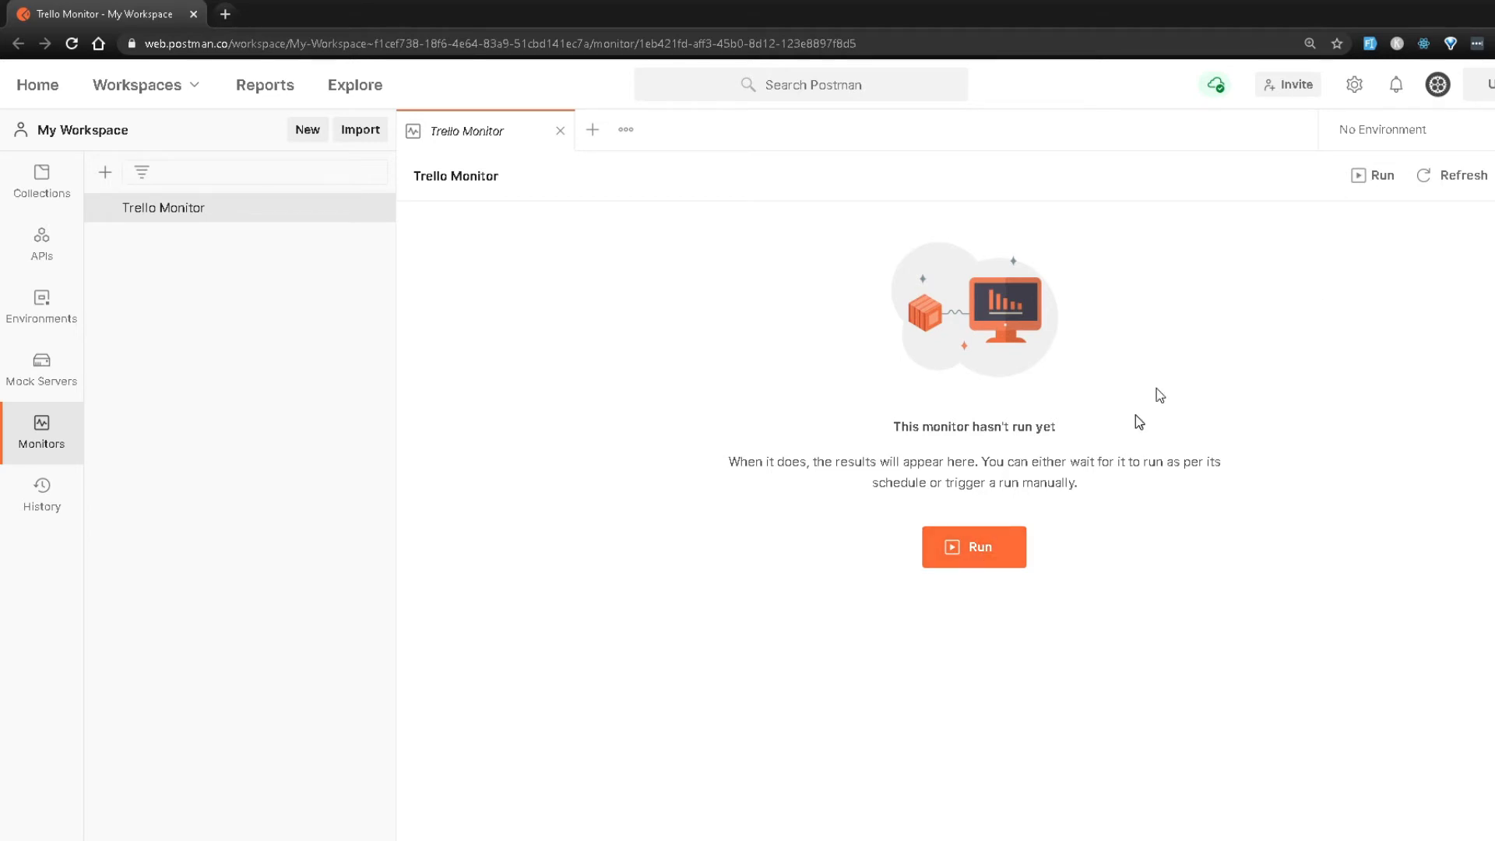
# Step: Run Trello Monitor manually and refresh its results
pyautogui.click(989, 567)
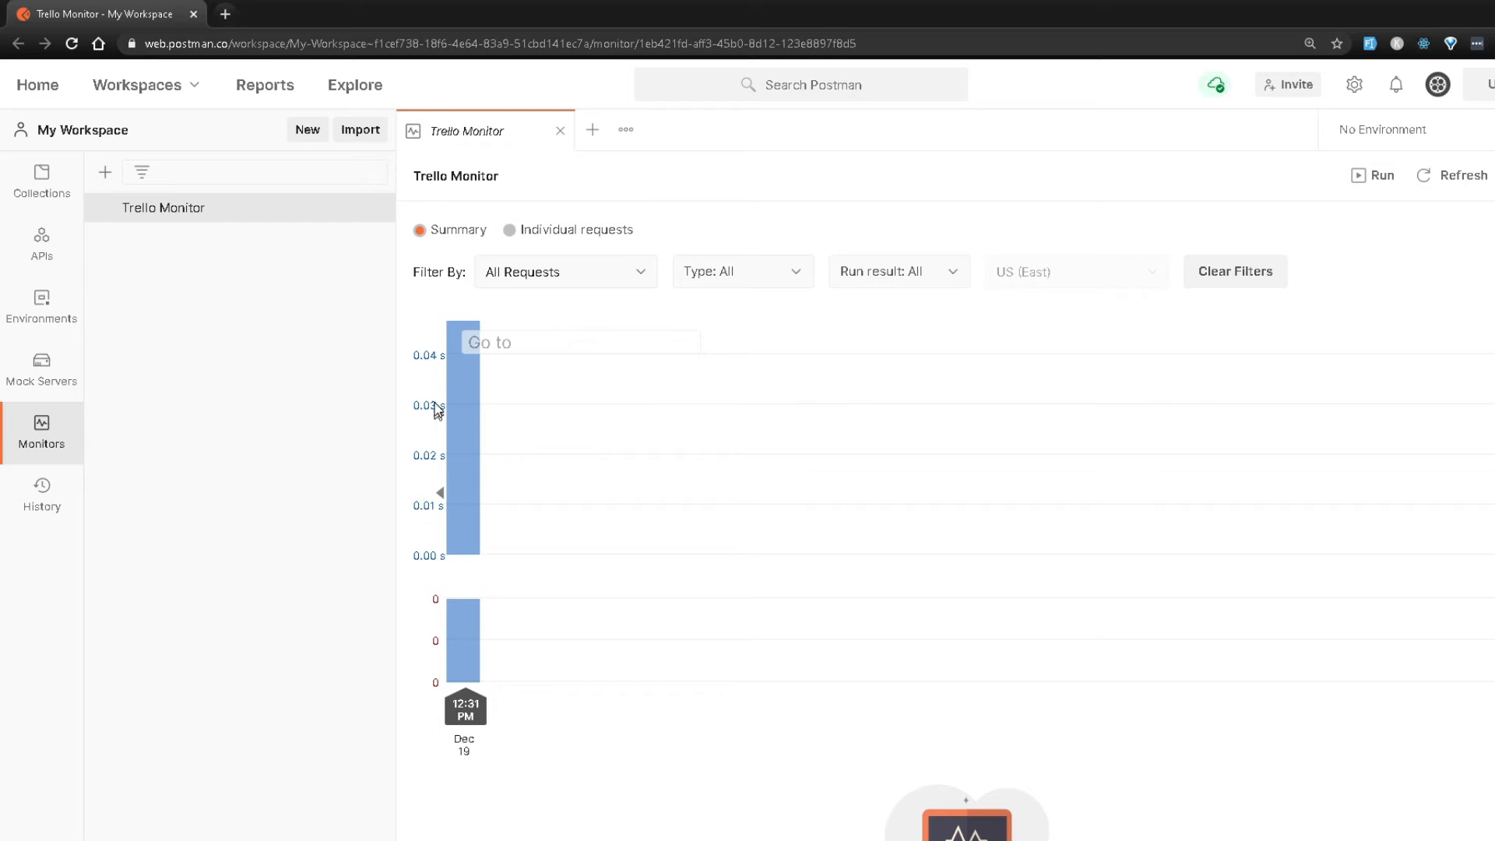
pyautogui.scroll(-3, 713, 522)
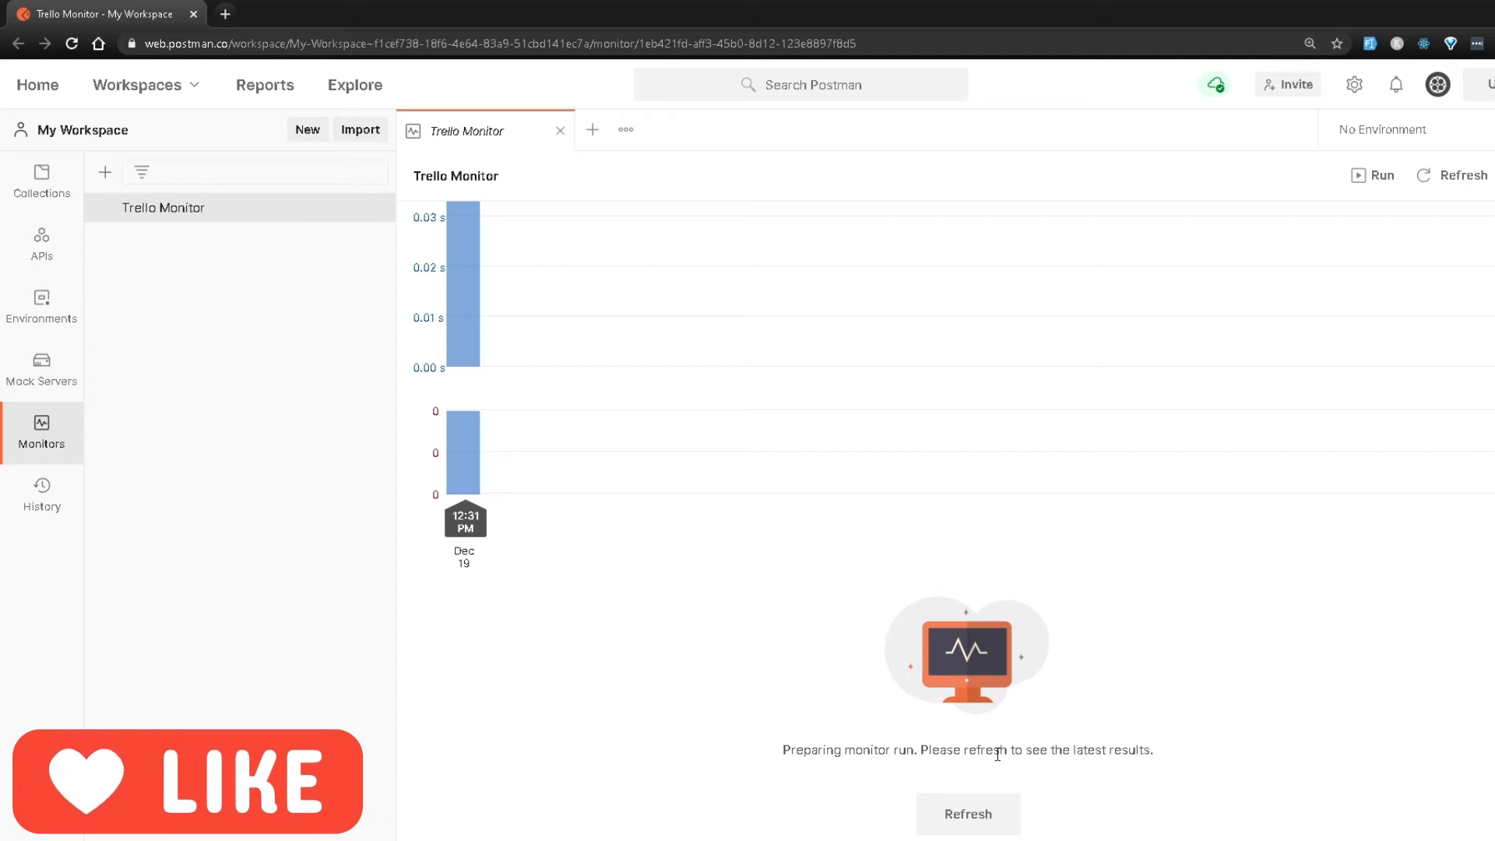
pyautogui.scroll(3, 857, 740)
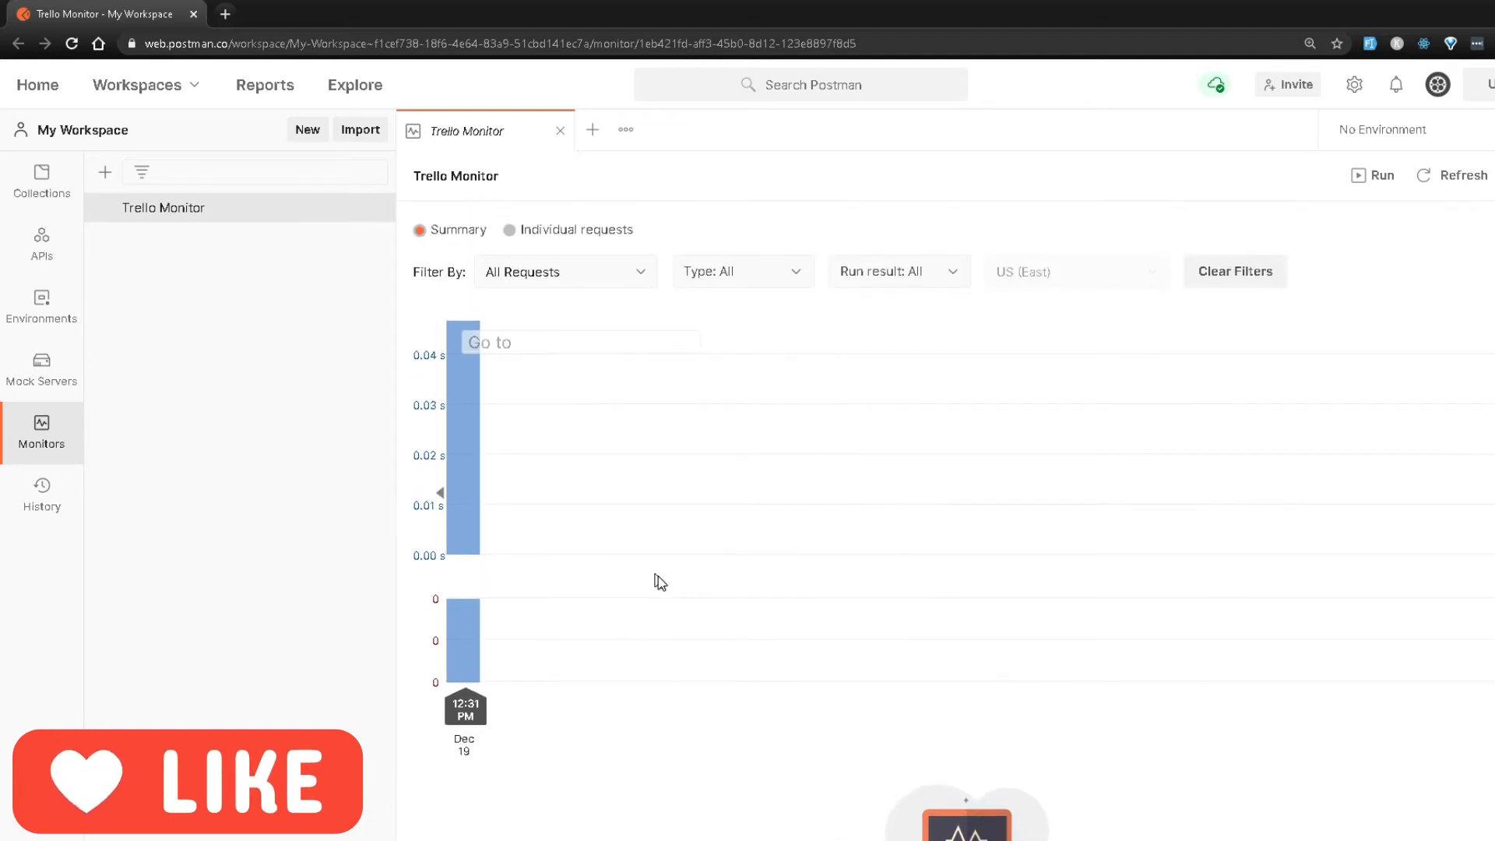
pyautogui.scroll(-2, 896, 623)
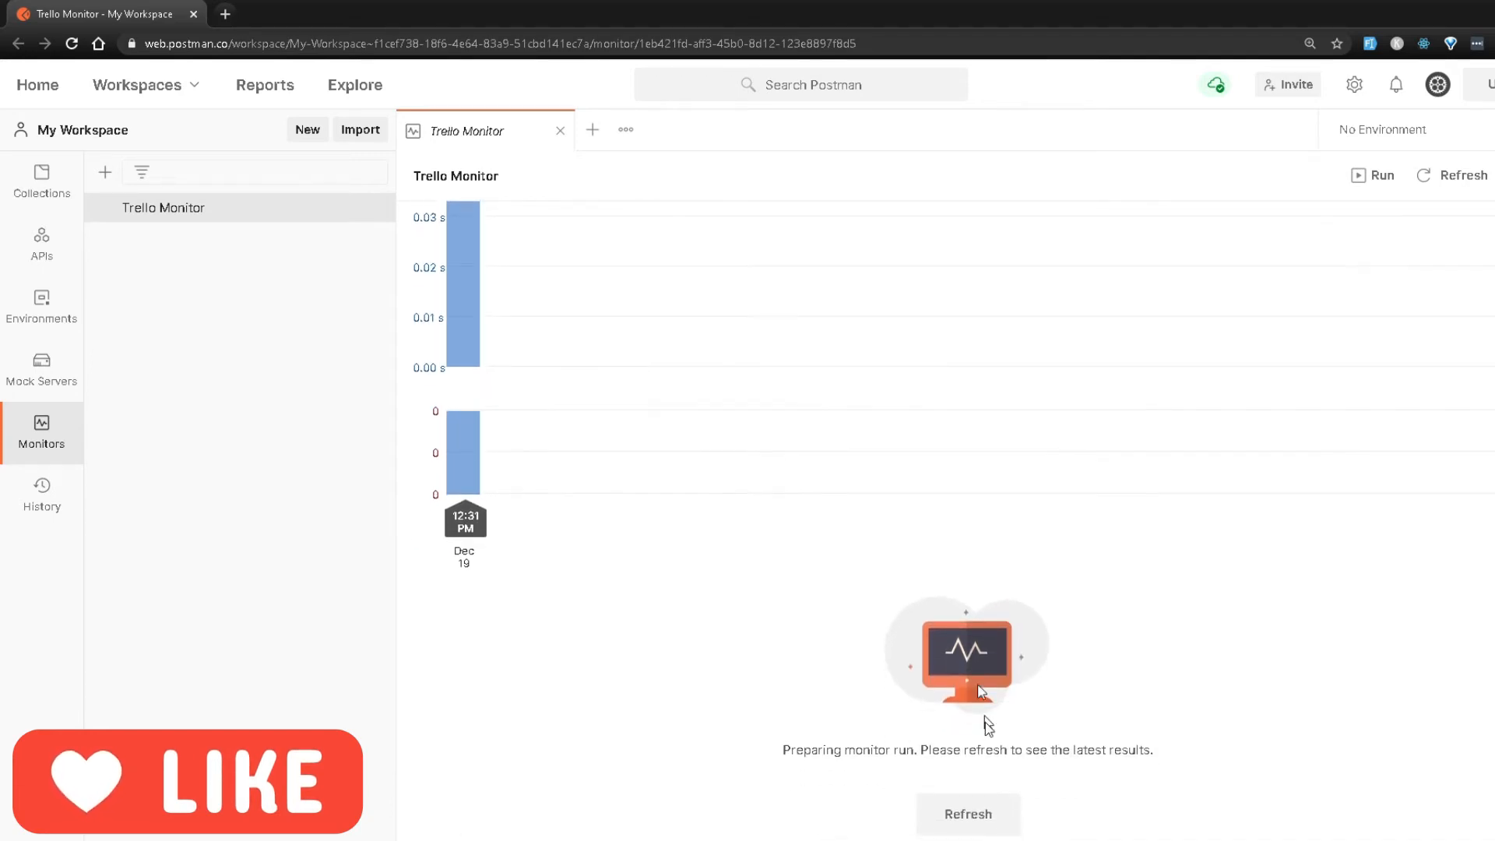
pyautogui.click(968, 811)
pyautogui.scroll(3, 685, 645)
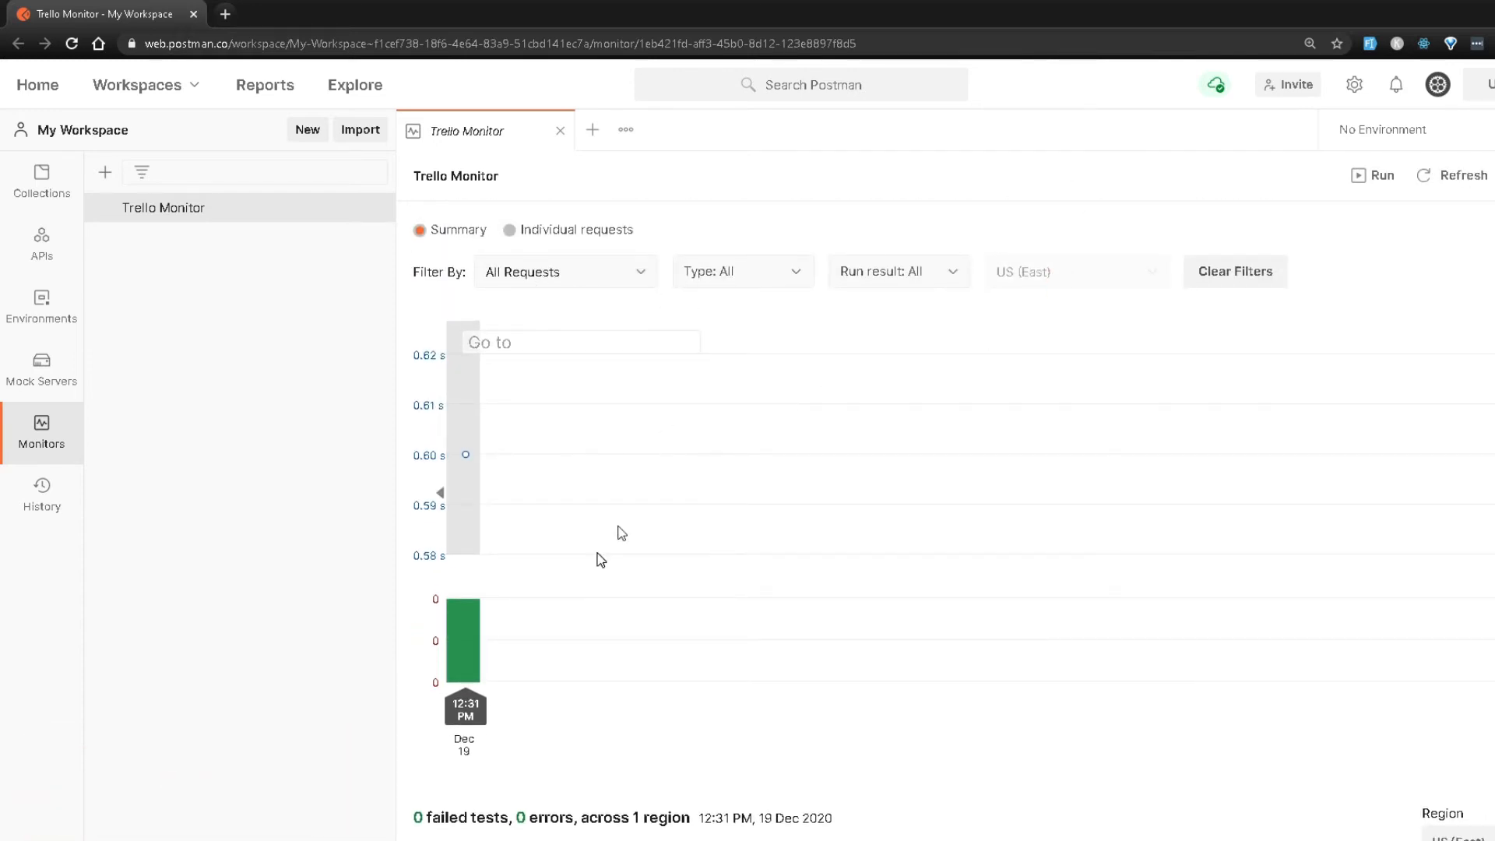
# Step: Examine the manual run's response time chart, region options and the test results for each board and card request
pyautogui.moveTo(468, 643)
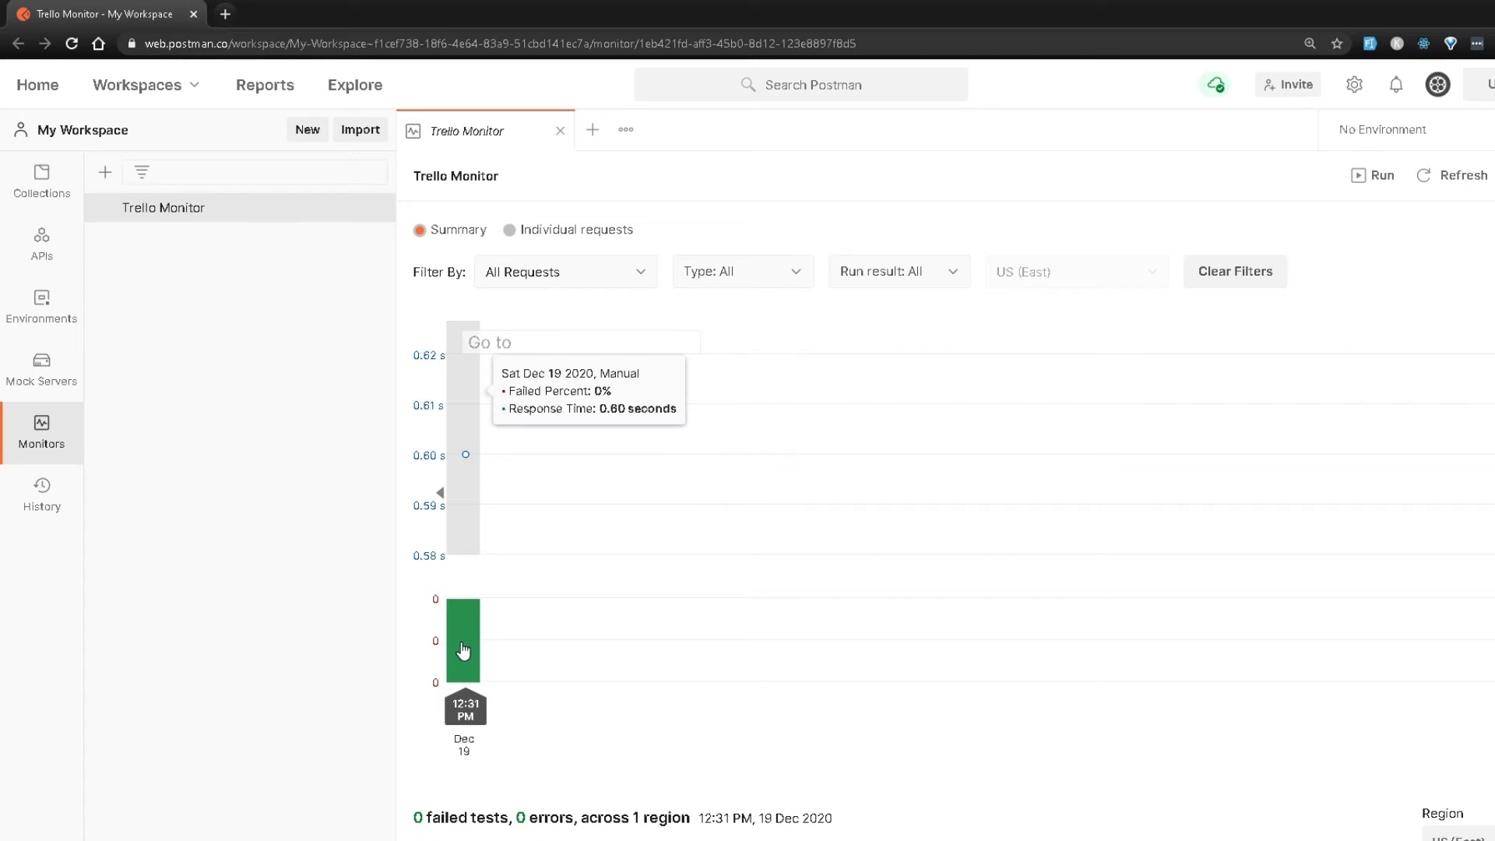
pyautogui.scroll(-6, 678, 525)
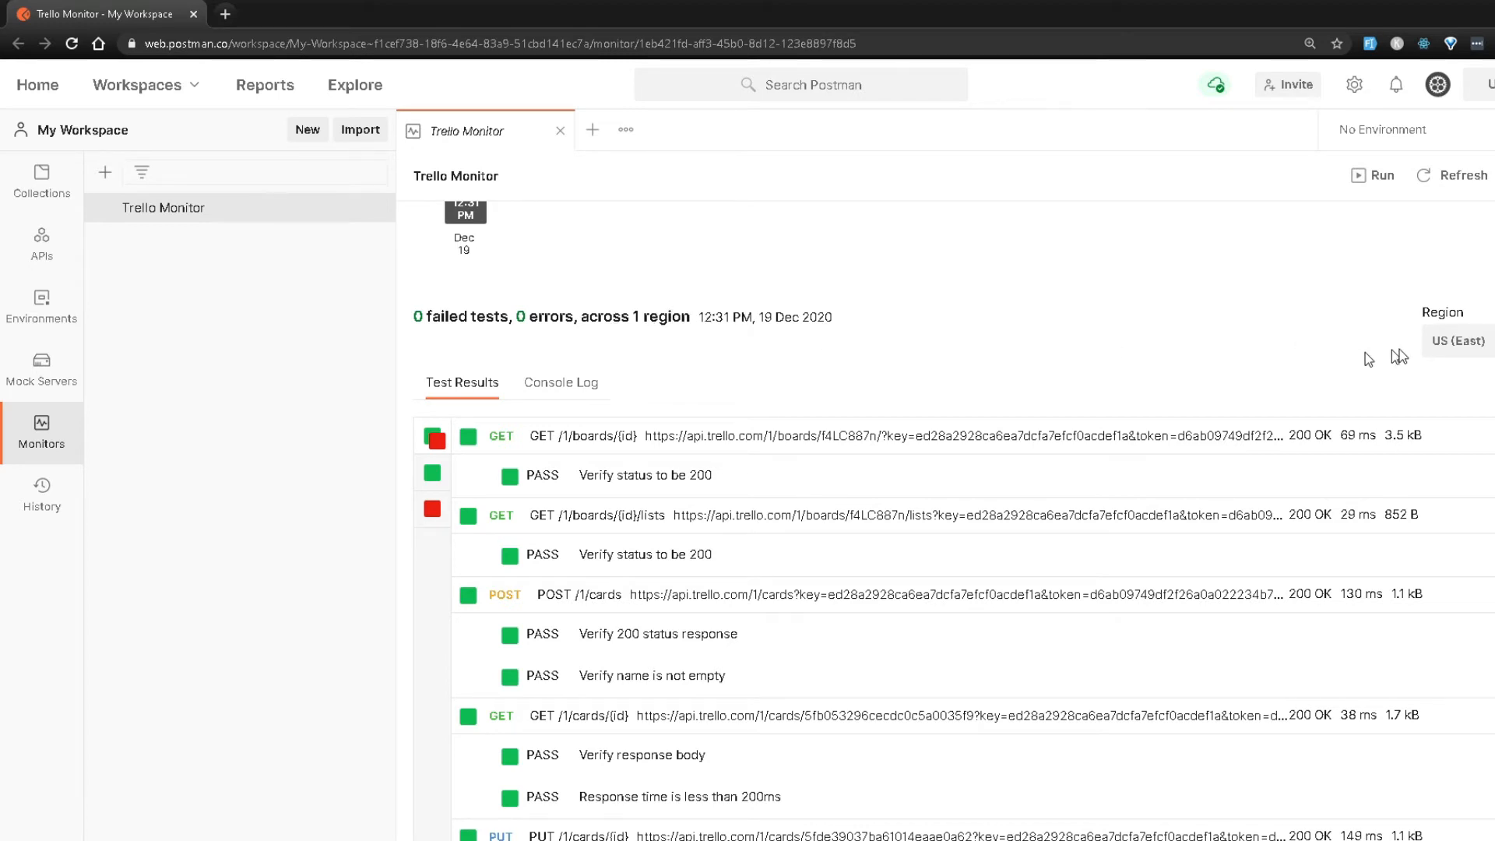
pyautogui.click(1488, 344)
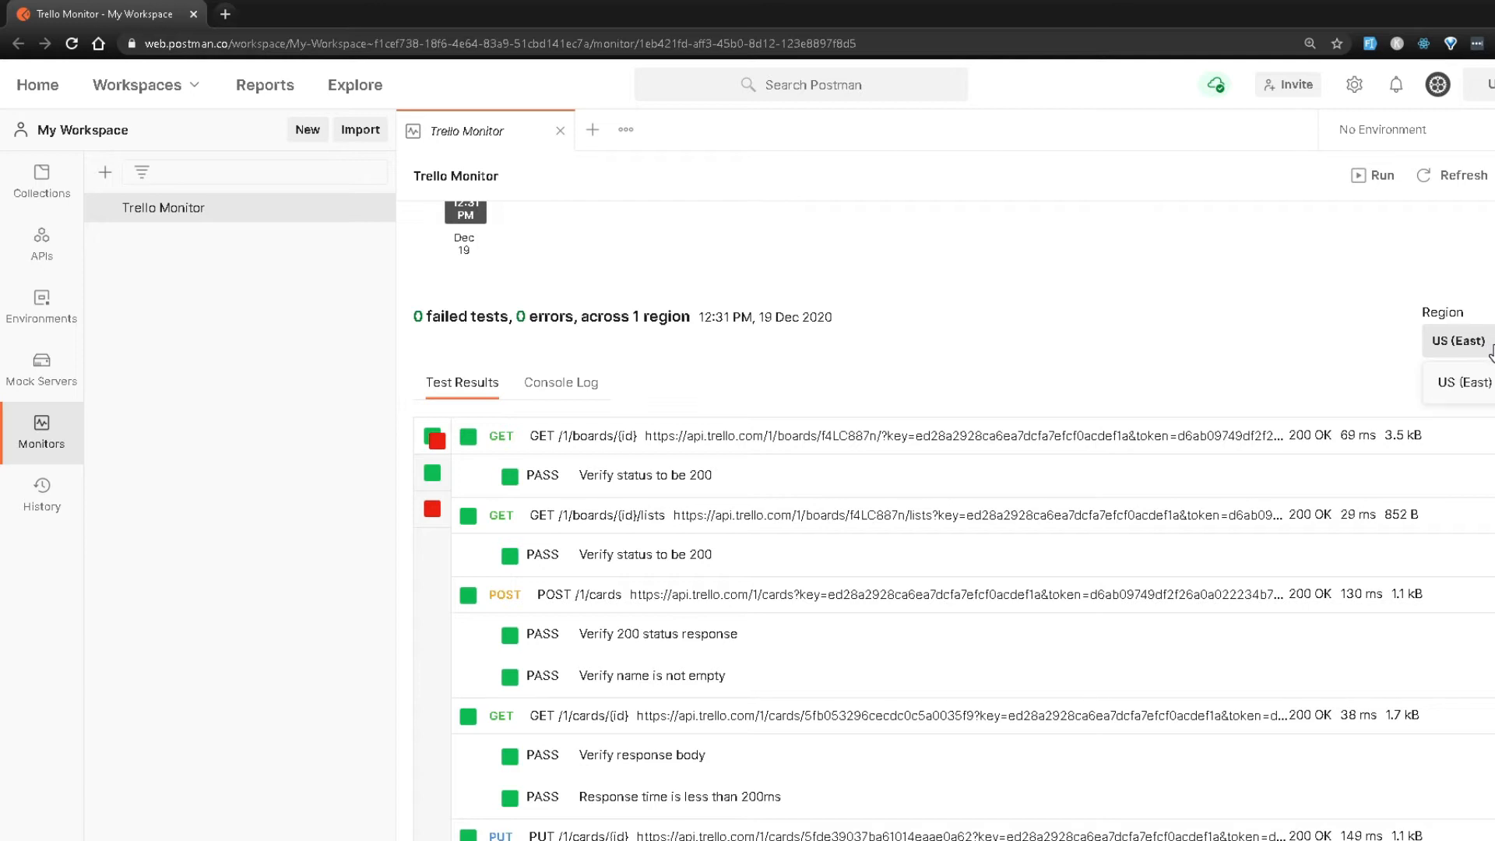
pyautogui.click(1152, 358)
pyautogui.scroll(-2, 1013, 374)
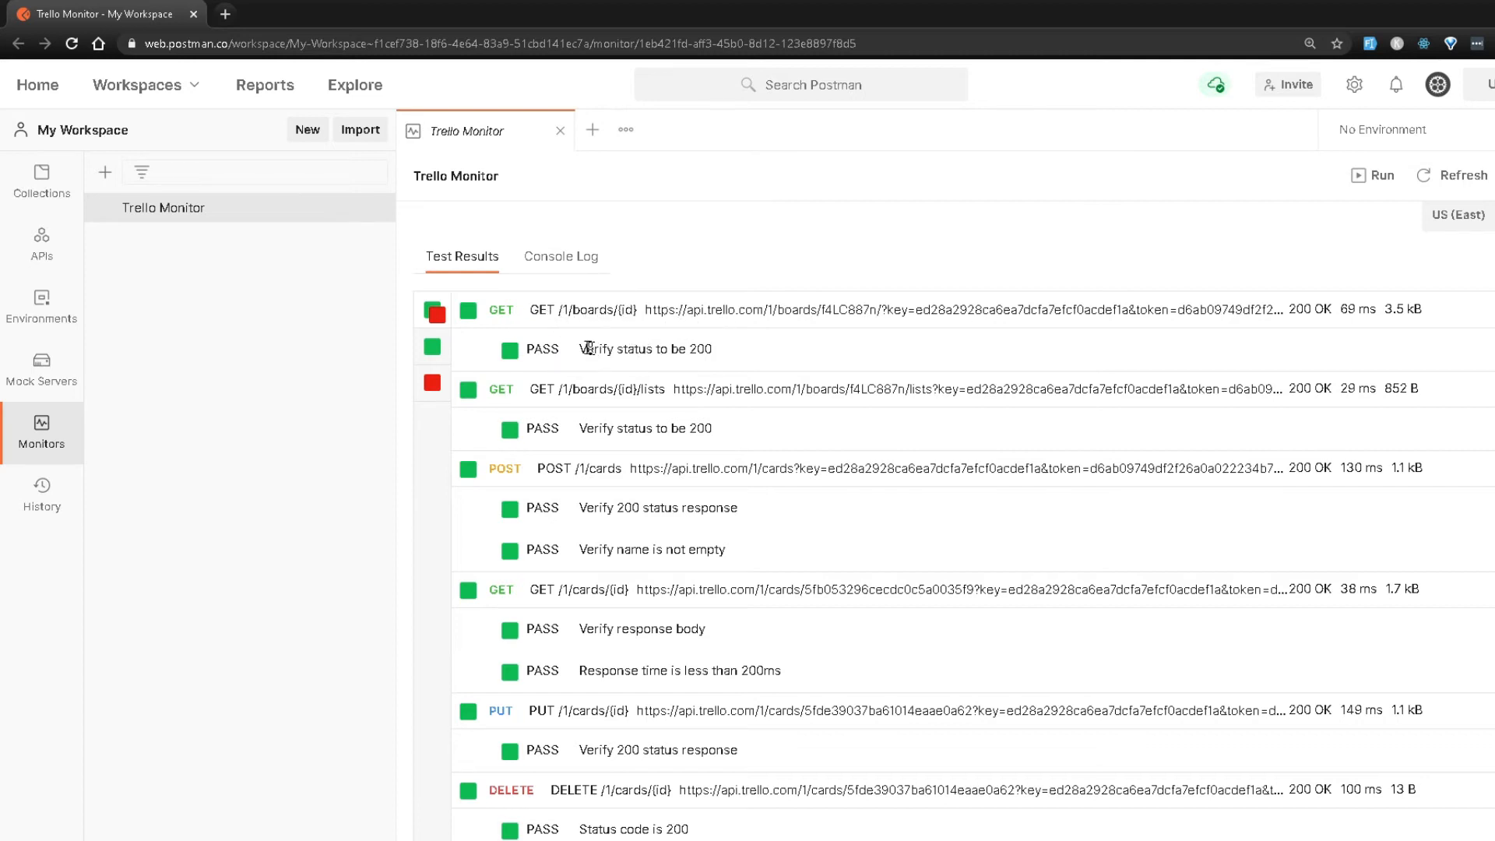
pyautogui.moveTo(580, 348); pyautogui.dragTo(741, 349)
pyautogui.moveTo(748, 433); pyautogui.dragTo(580, 430)
pyautogui.moveTo(732, 508); pyautogui.dragTo(542, 514)
pyautogui.moveTo(614, 550); pyautogui.dragTo(718, 550)
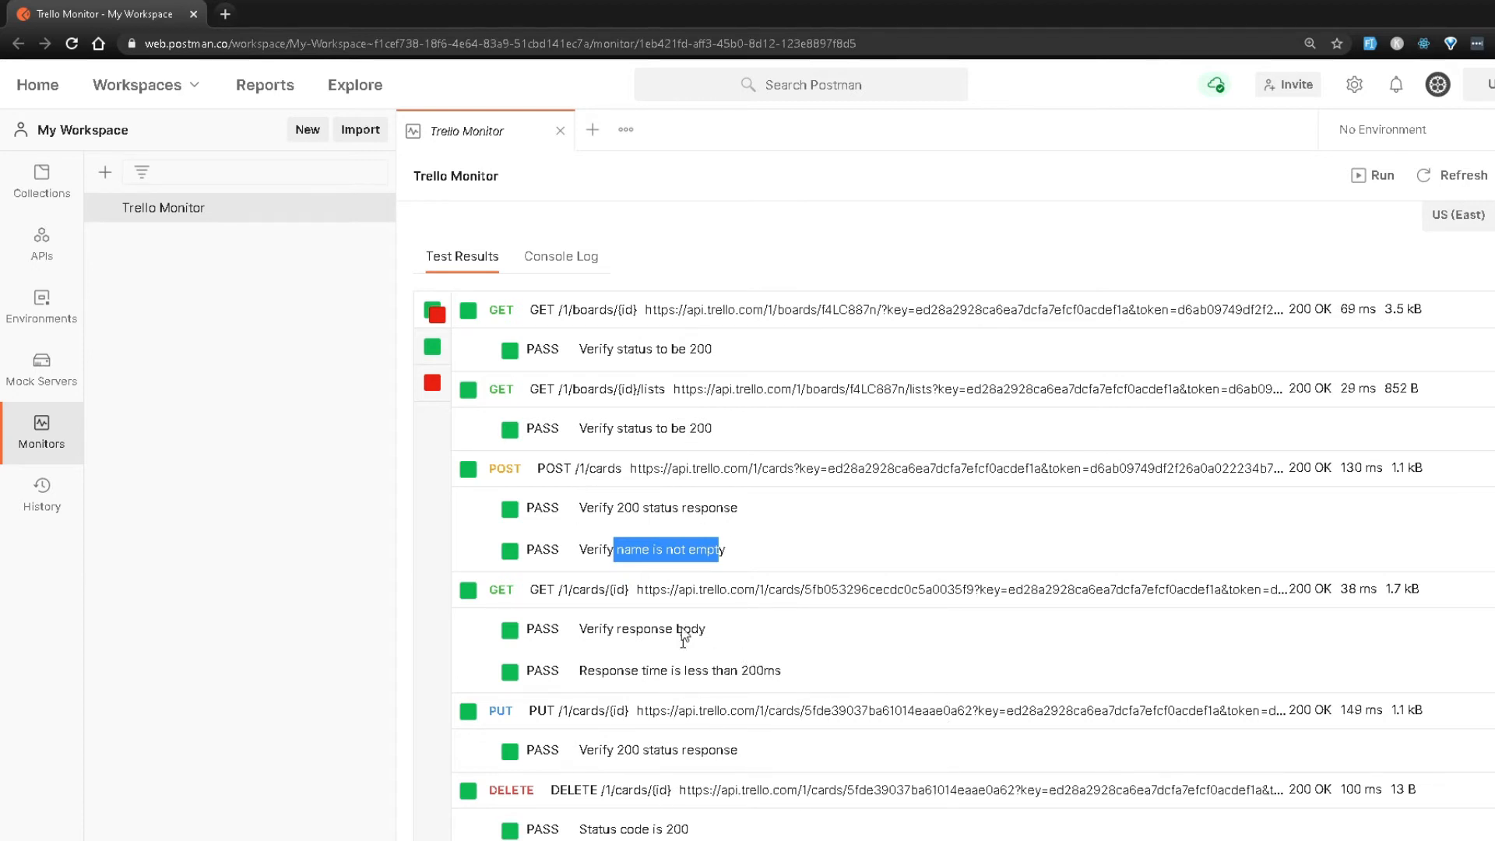
pyautogui.scroll(5, 922, 633)
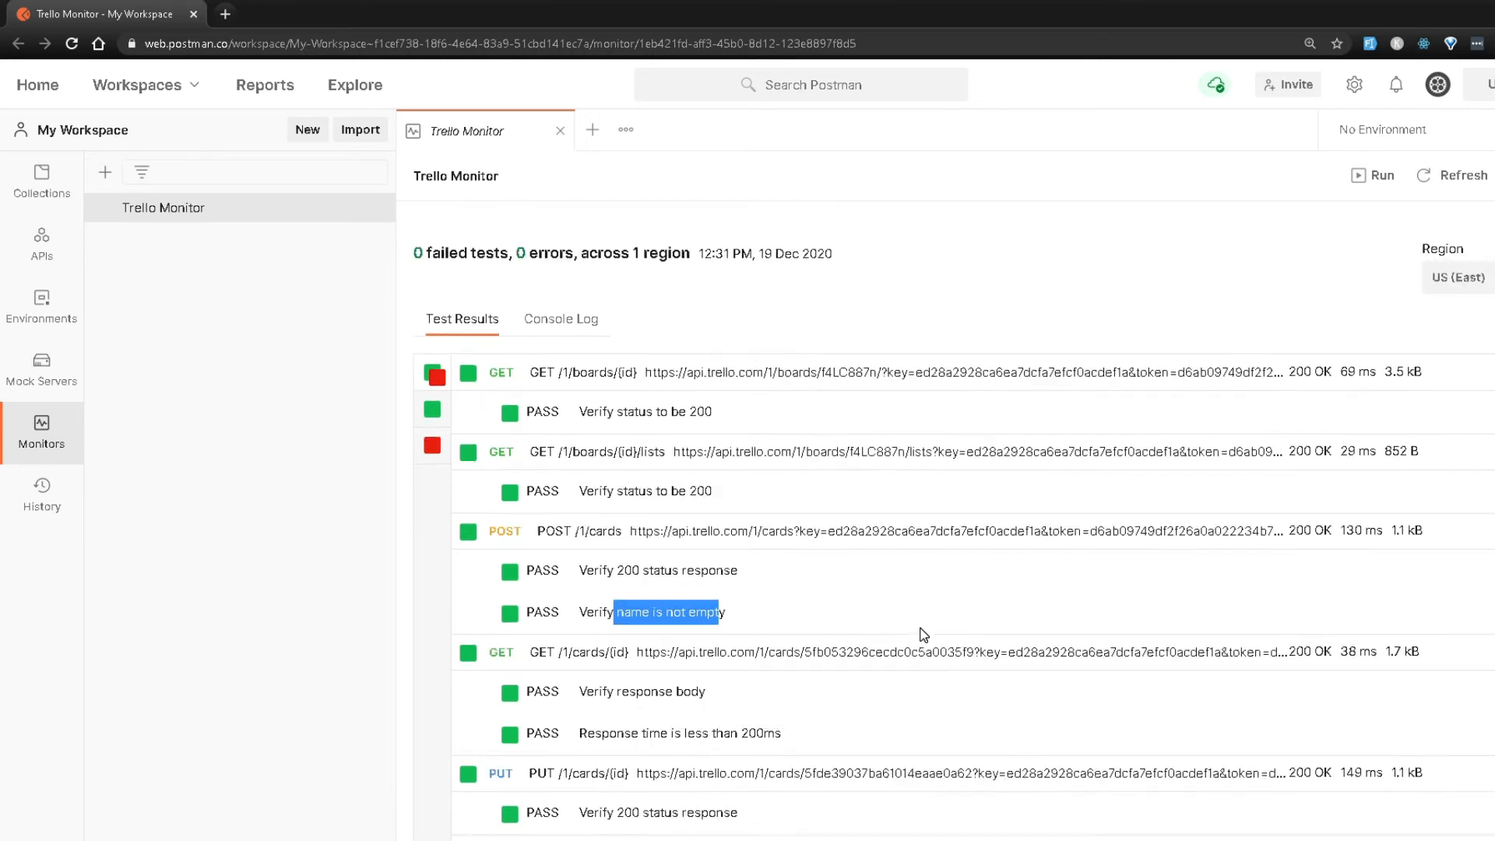
pyautogui.scroll(2, 845, 697)
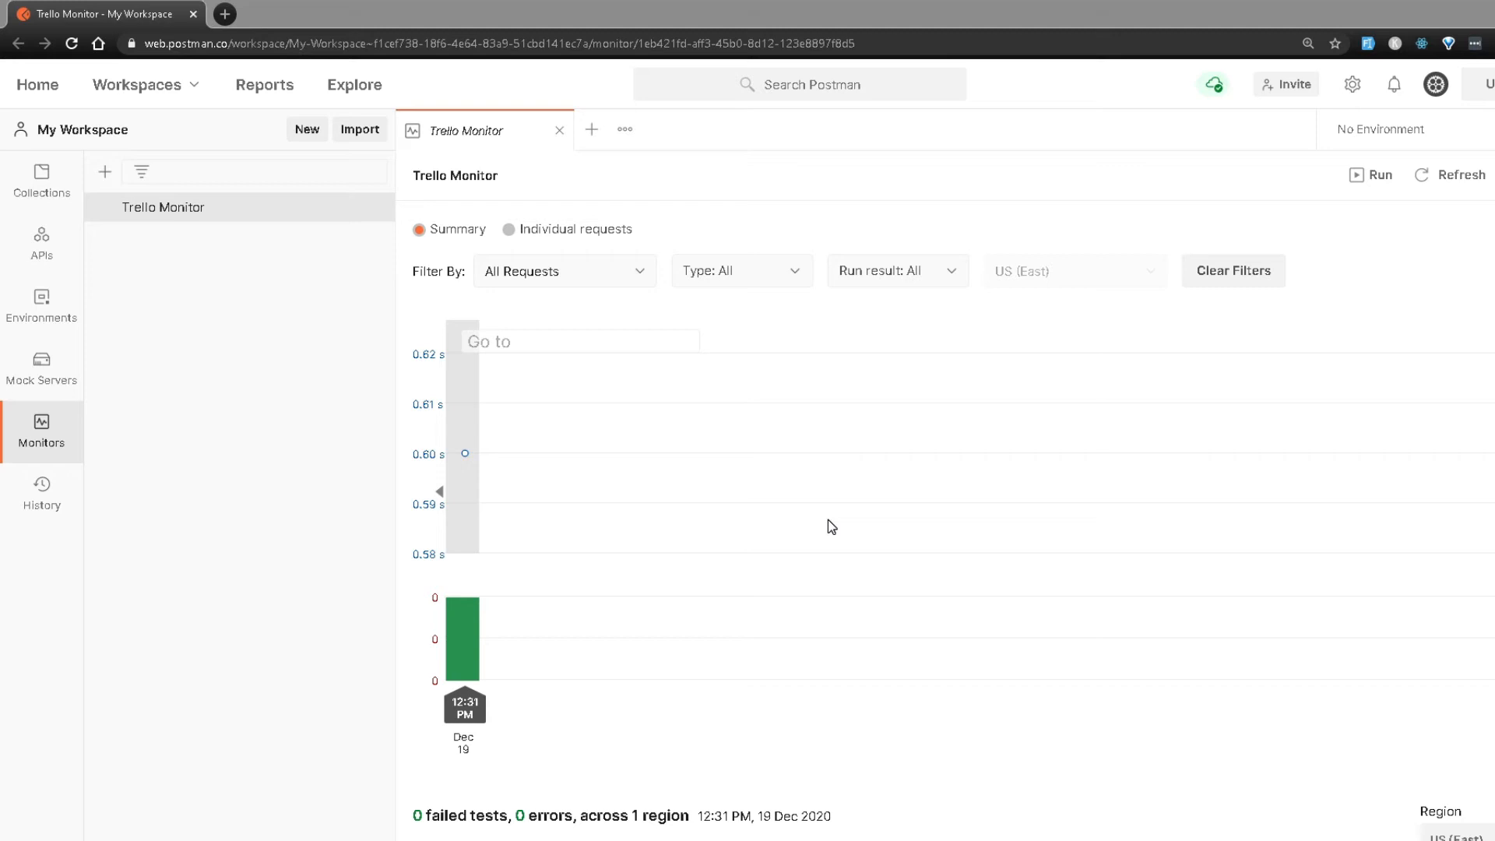
# Step: Review the manual run's console log from start to finish and open the GET /1/cards/{id} request from its entries
pyautogui.scroll(-1, 832, 527)
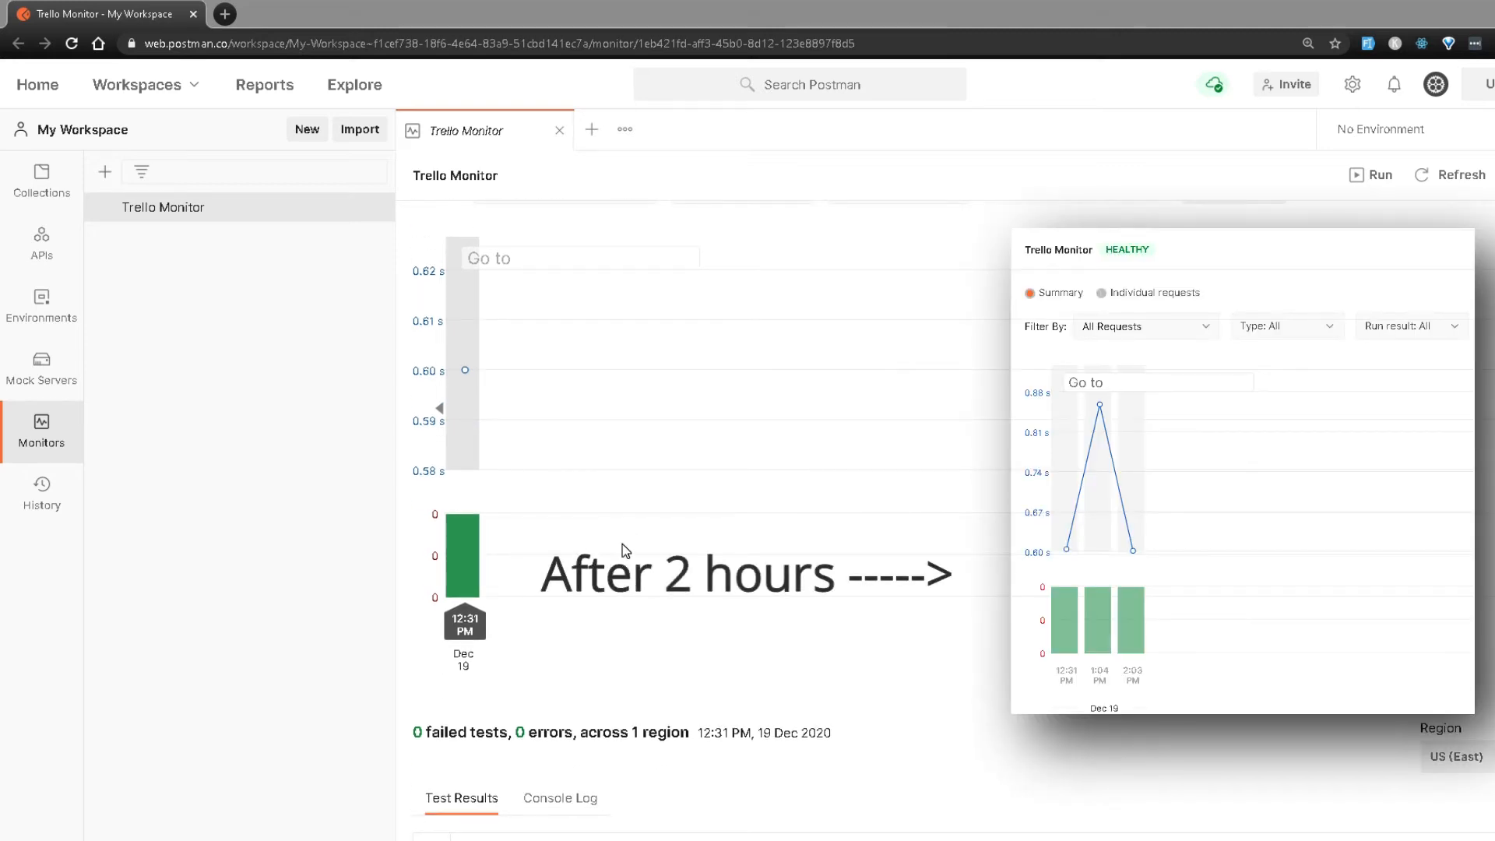
pyautogui.scroll(-6, 647, 550)
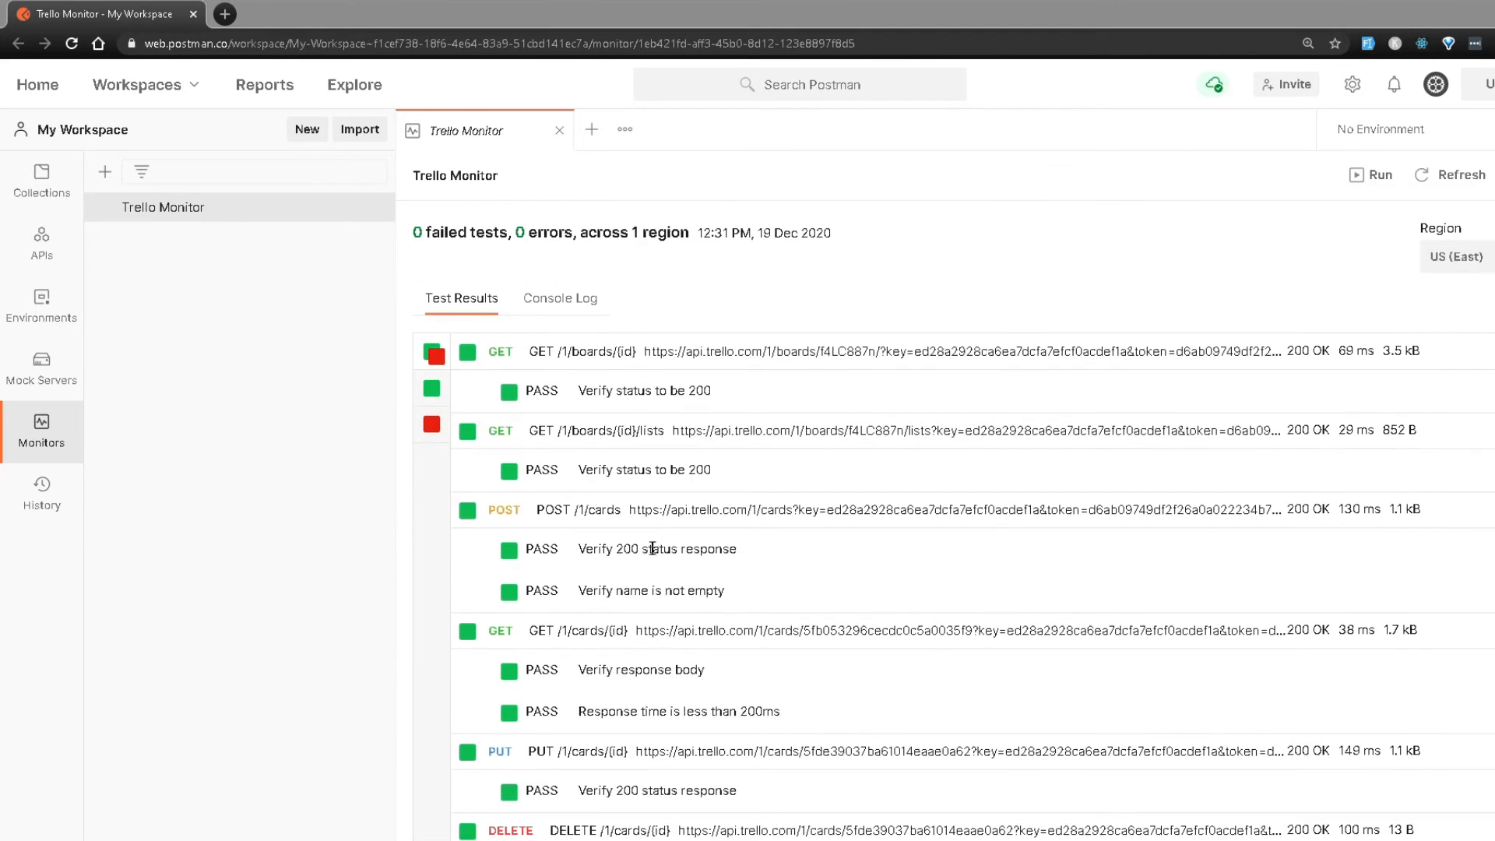
pyautogui.click(562, 302)
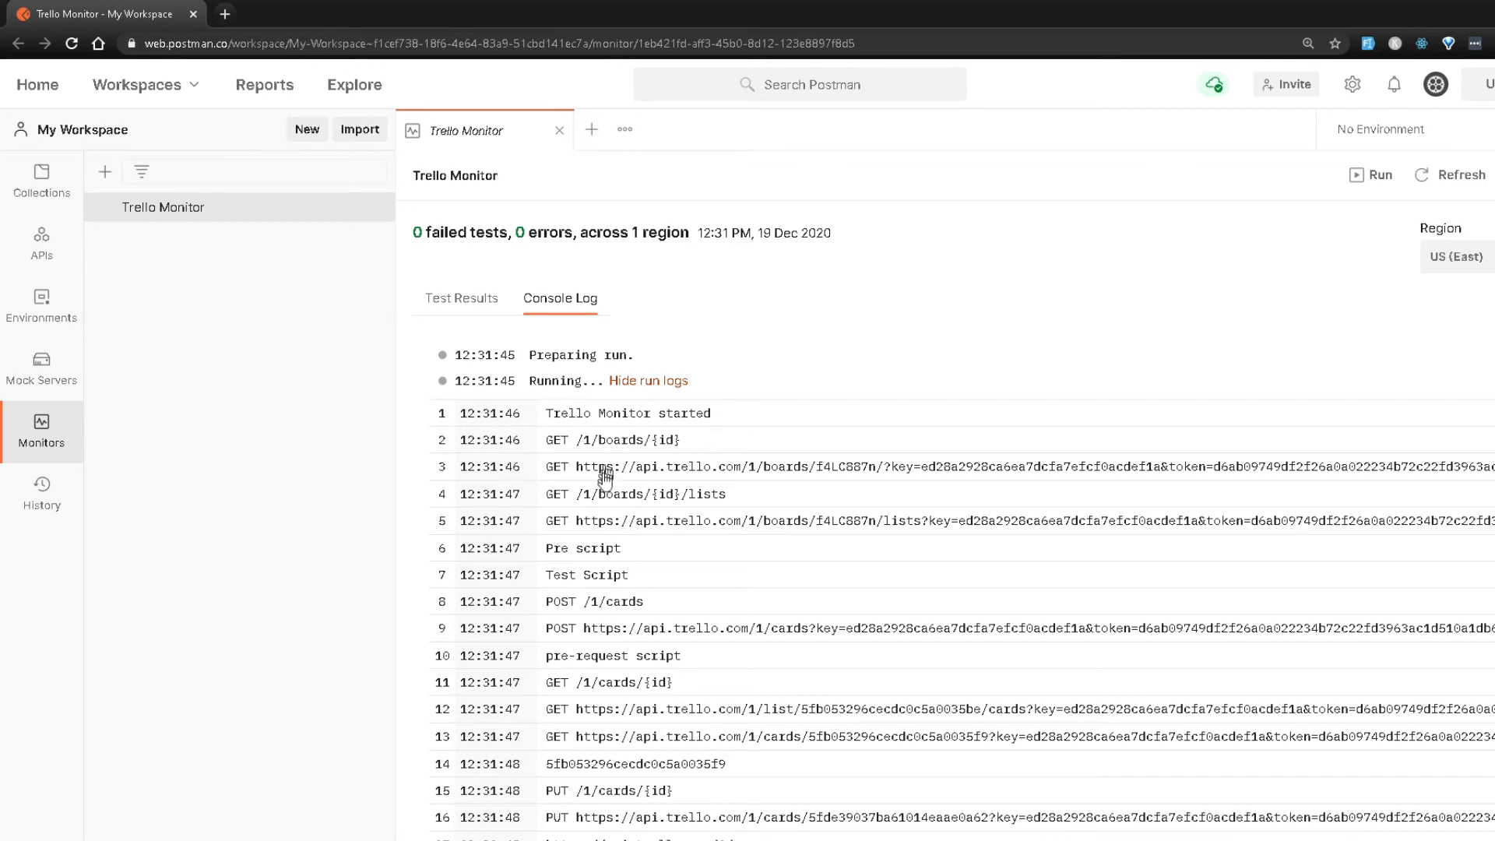
pyautogui.scroll(-1, 615, 471)
pyautogui.moveTo(549, 464); pyautogui.dragTo(628, 471)
pyautogui.moveTo(546, 518); pyautogui.dragTo(607, 518)
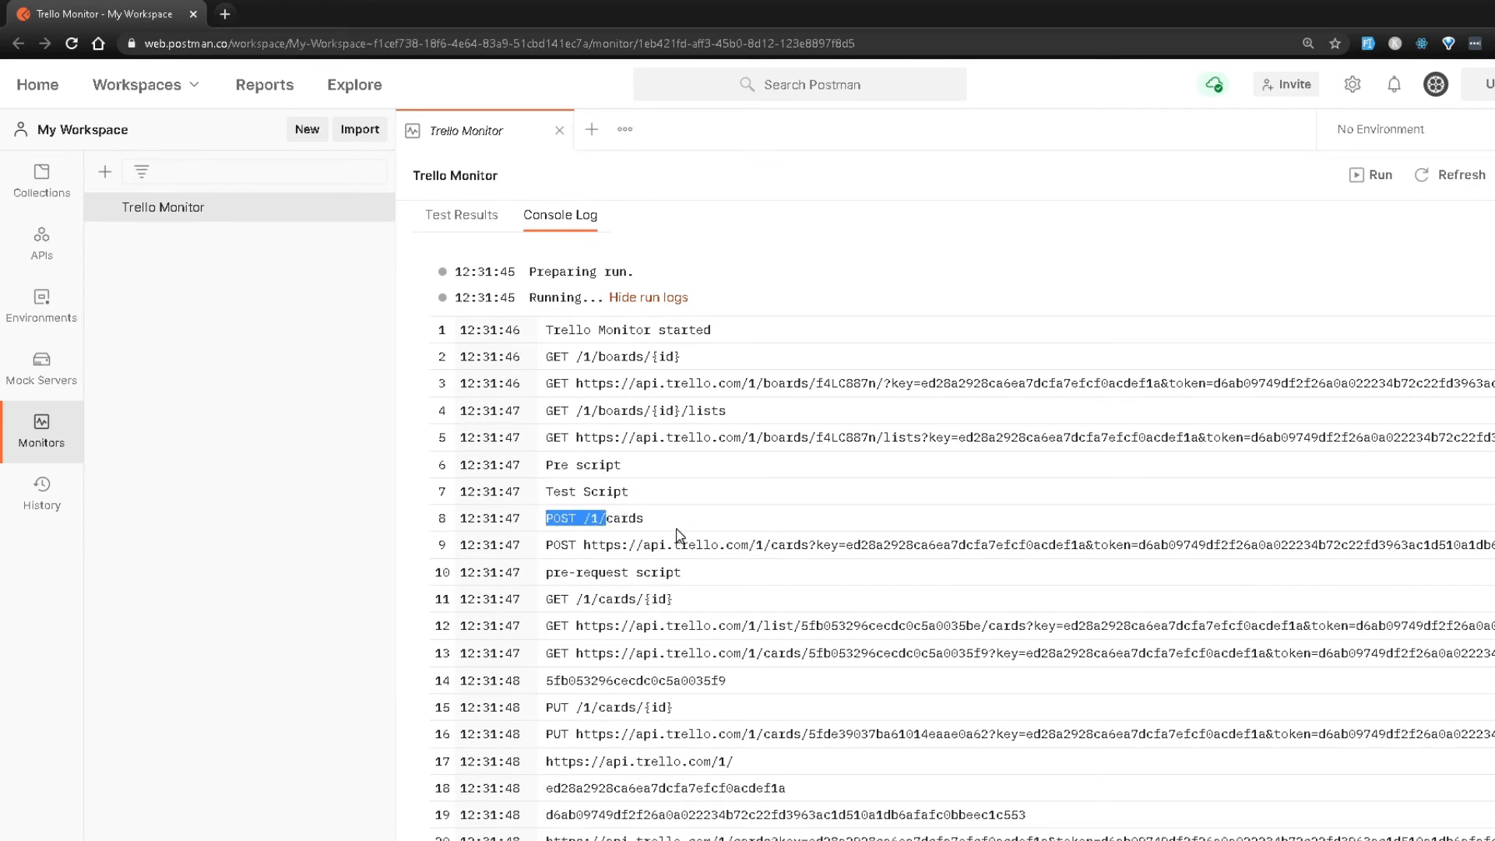
pyautogui.scroll(-2, 687, 533)
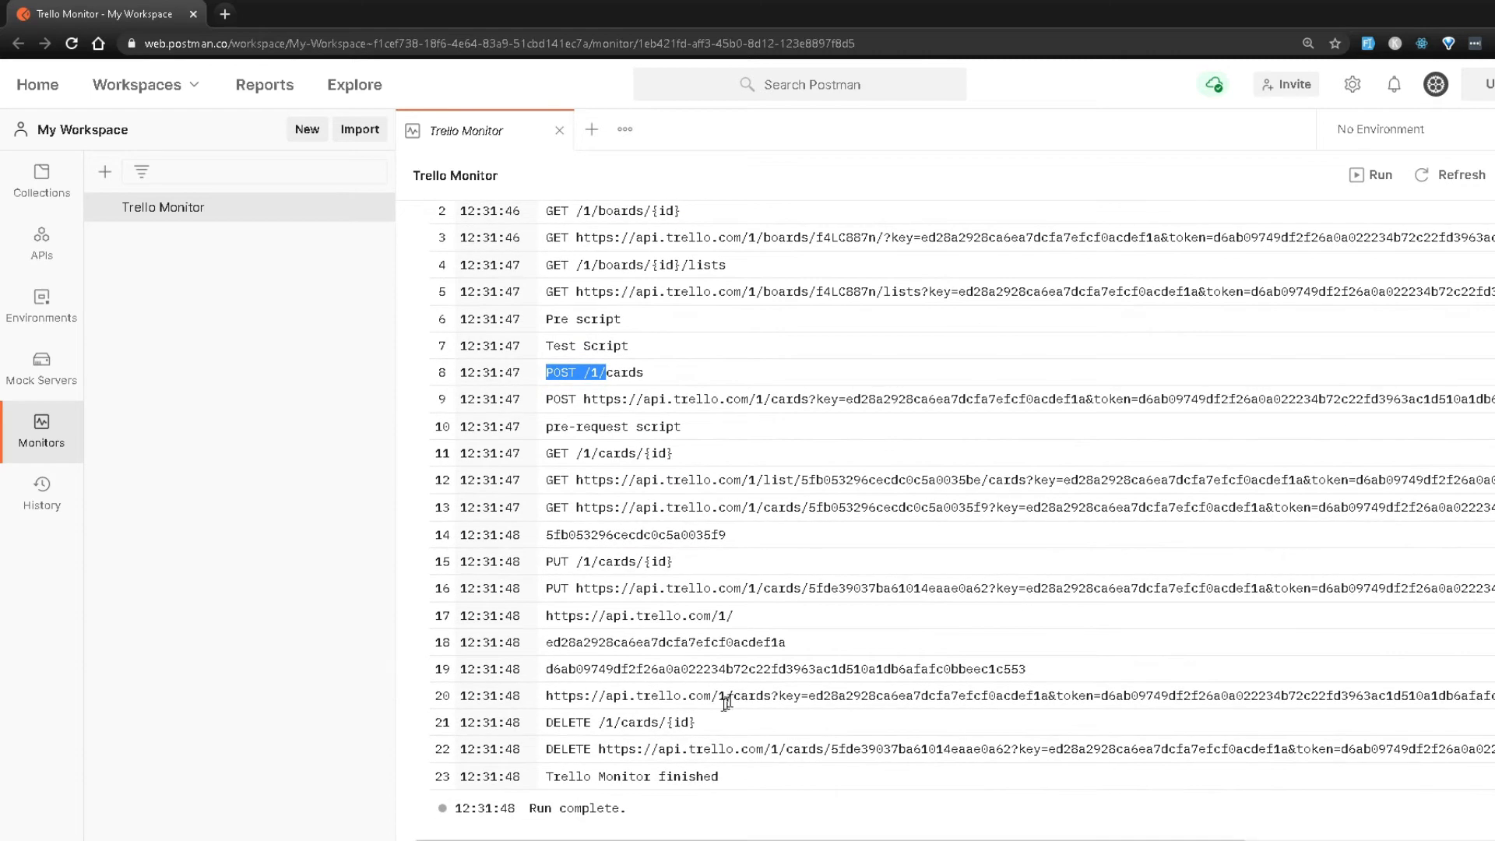
pyautogui.moveTo(677, 776); pyautogui.dragTo(611, 526)
pyautogui.click(647, 517)
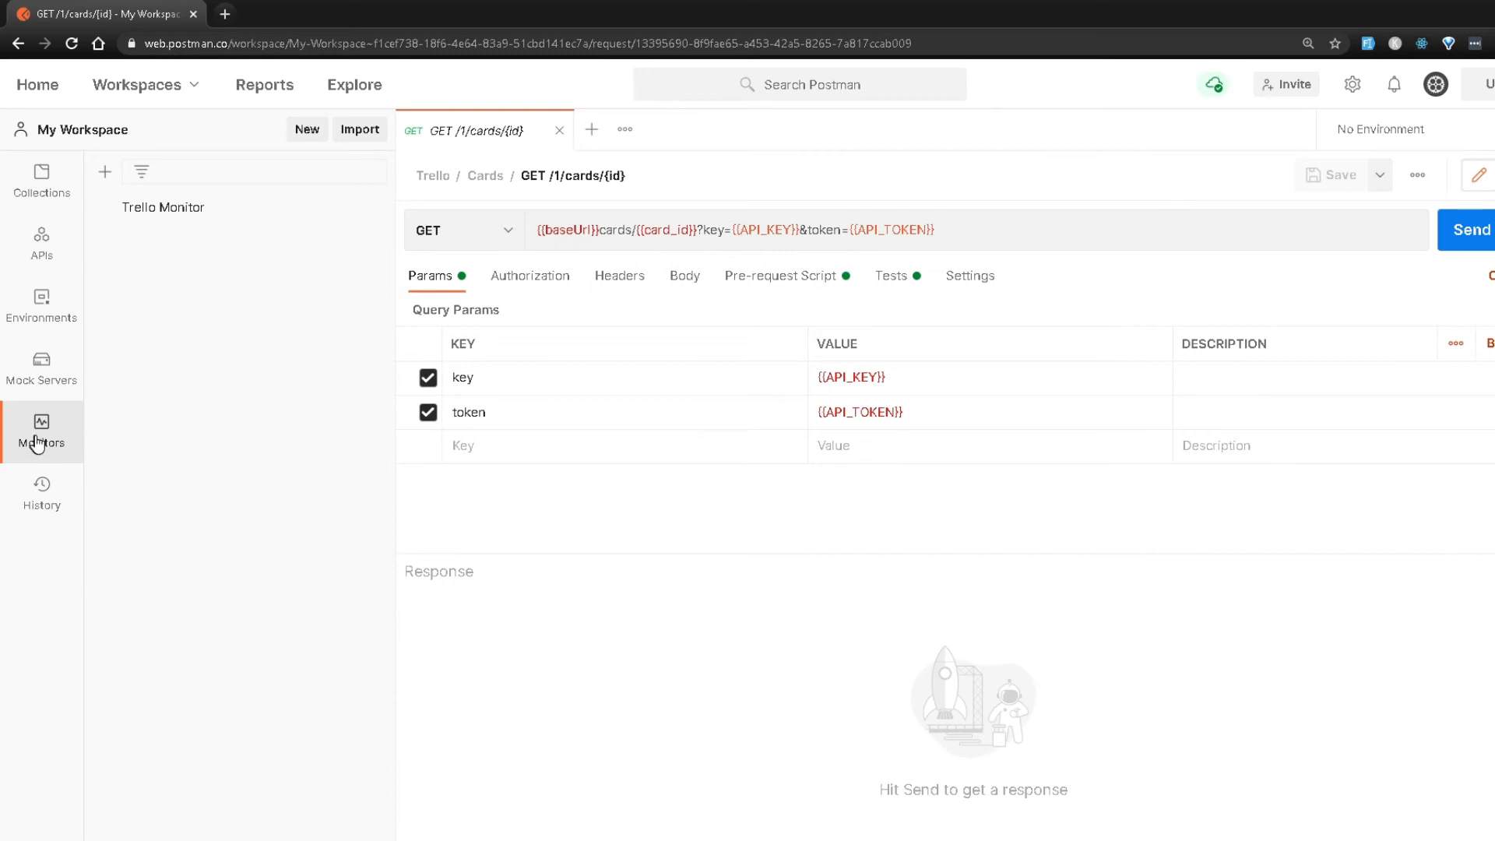
# Step: Reopen Trello Monitor and check its run summary and health status
pyautogui.click(190, 209)
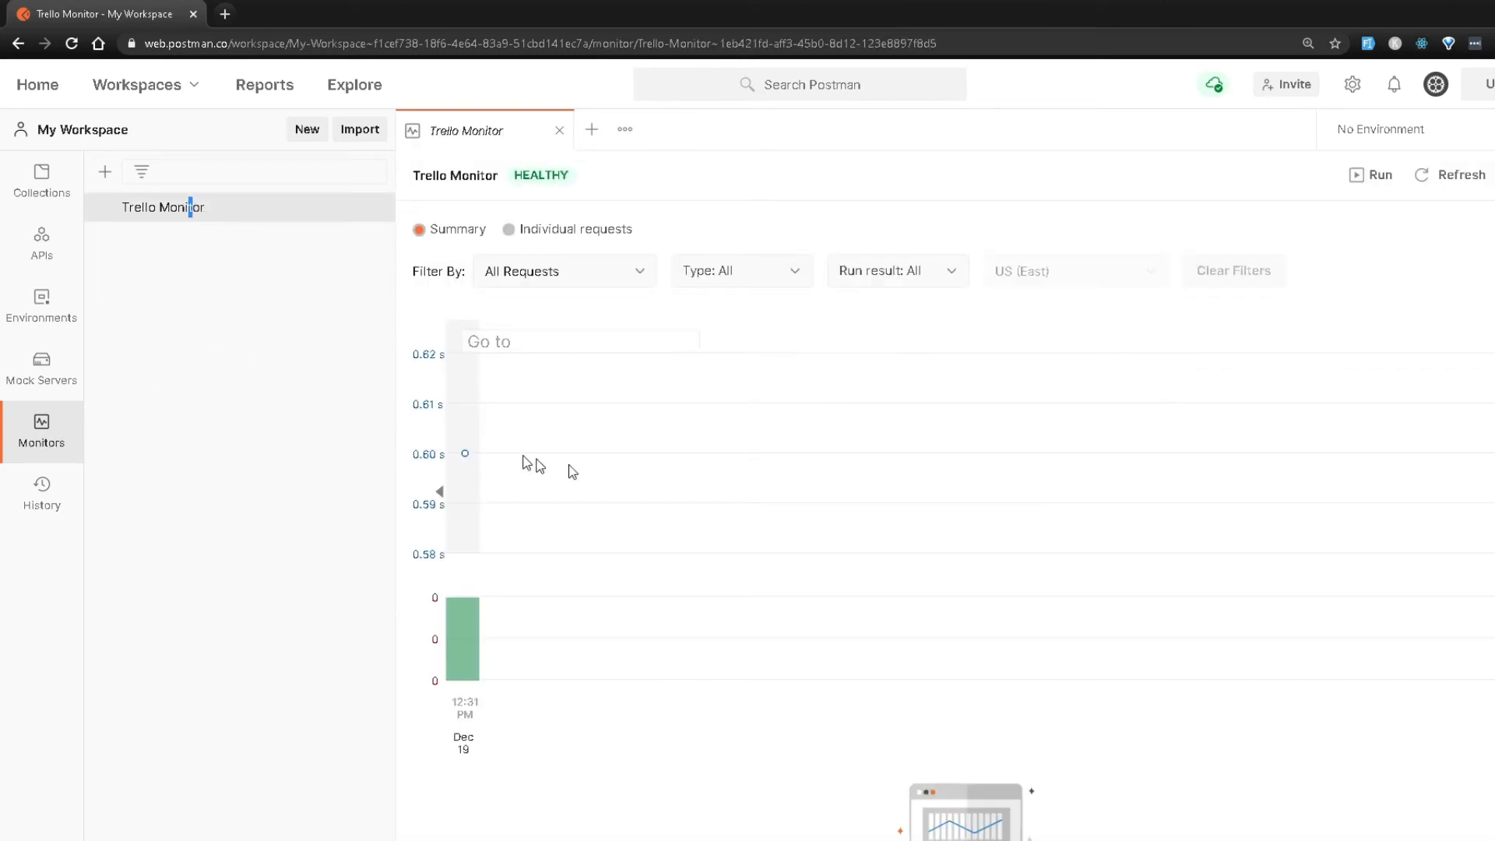
pyautogui.scroll(-2, 587, 515)
pyautogui.scroll(2, 588, 524)
pyautogui.moveTo(525, 175); pyautogui.dragTo(577, 176)
pyautogui.click(583, 176)
pyautogui.moveTo(512, 179); pyautogui.dragTo(582, 182)
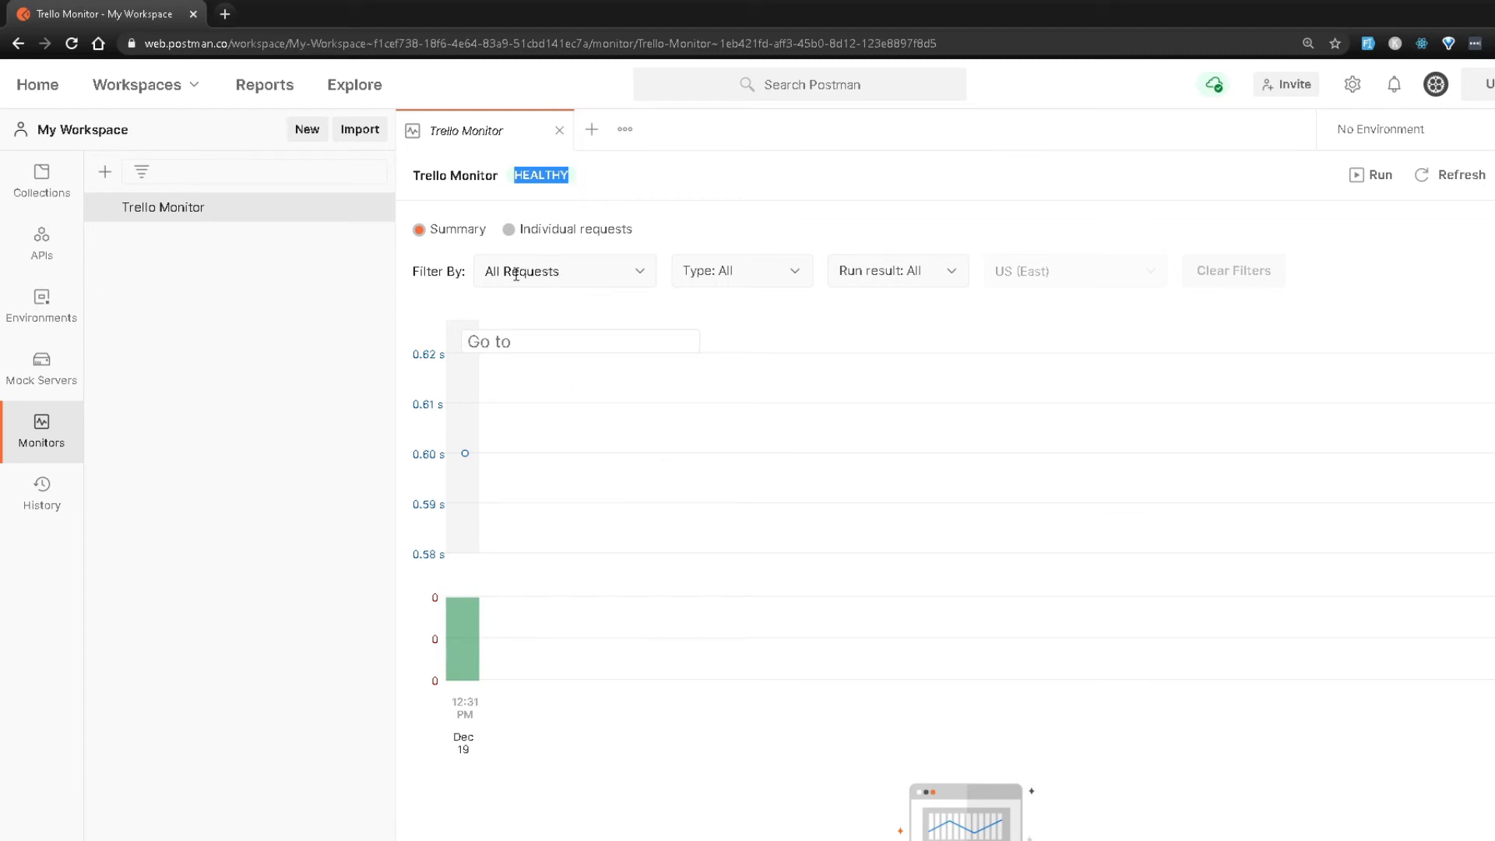
# Step: Show the monitor's results by individual requests and filter the runs to the Manual type
pyautogui.click(510, 231)
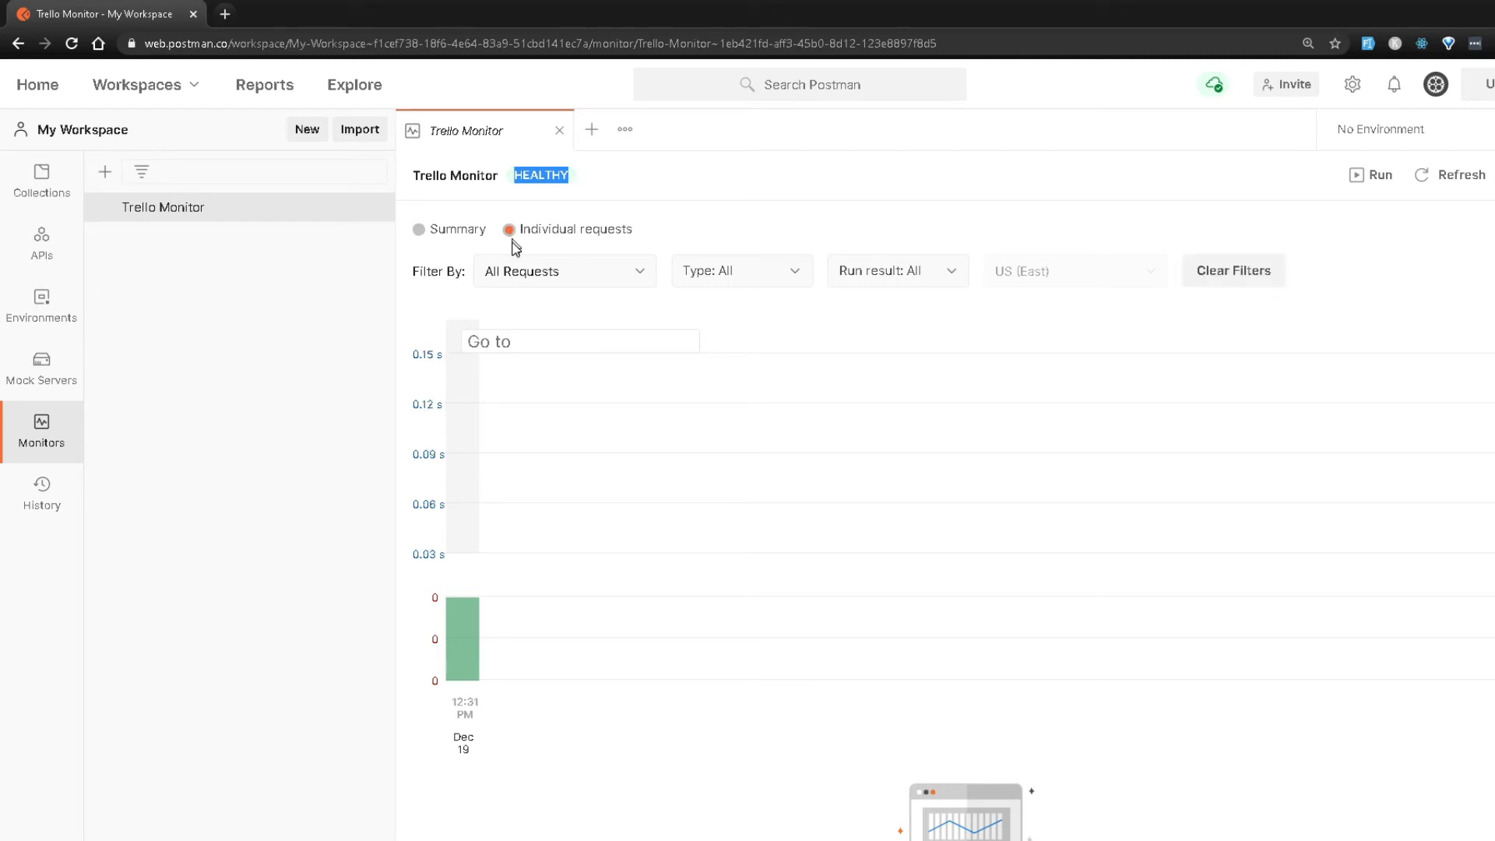
pyautogui.click(744, 272)
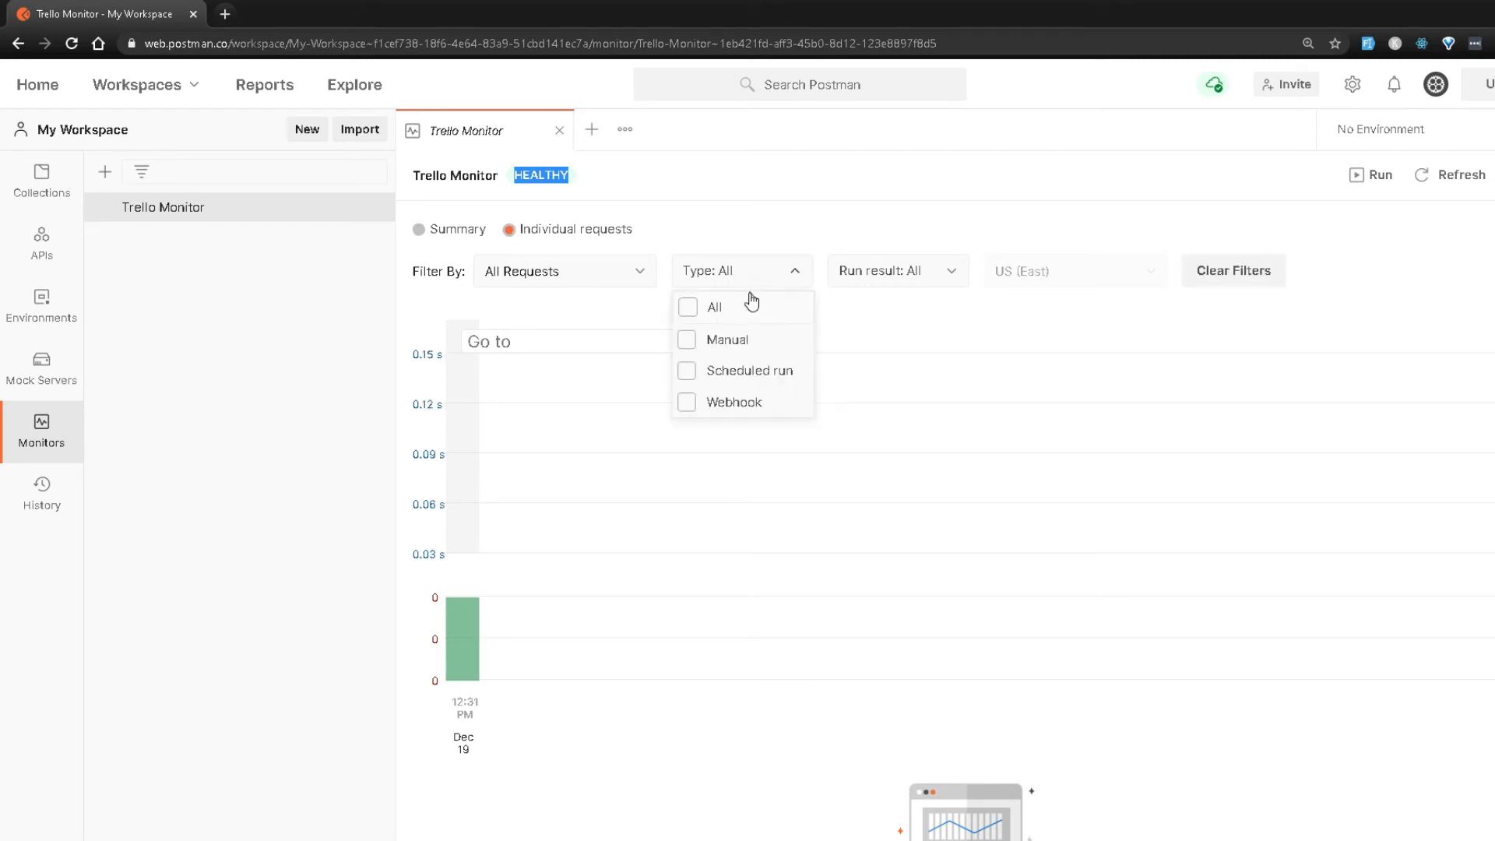
pyautogui.click(735, 347)
pyautogui.click(762, 191)
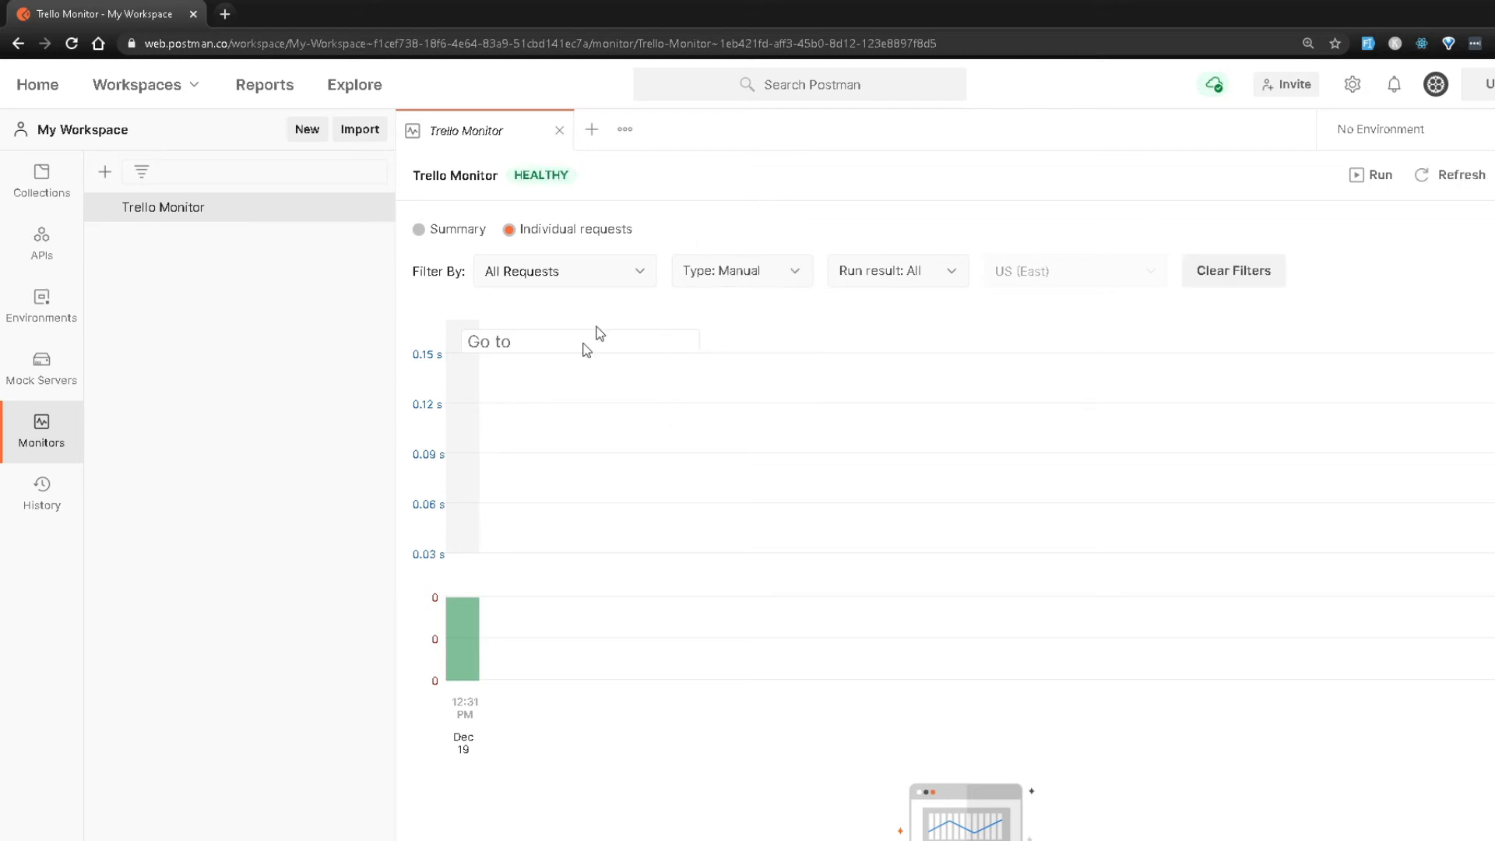
pyautogui.click(474, 648)
# Step: Filter the monitor results to scheduled runs only, and reset the type filter to All
pyautogui.click(724, 272)
pyautogui.click(750, 371)
pyautogui.click(736, 343)
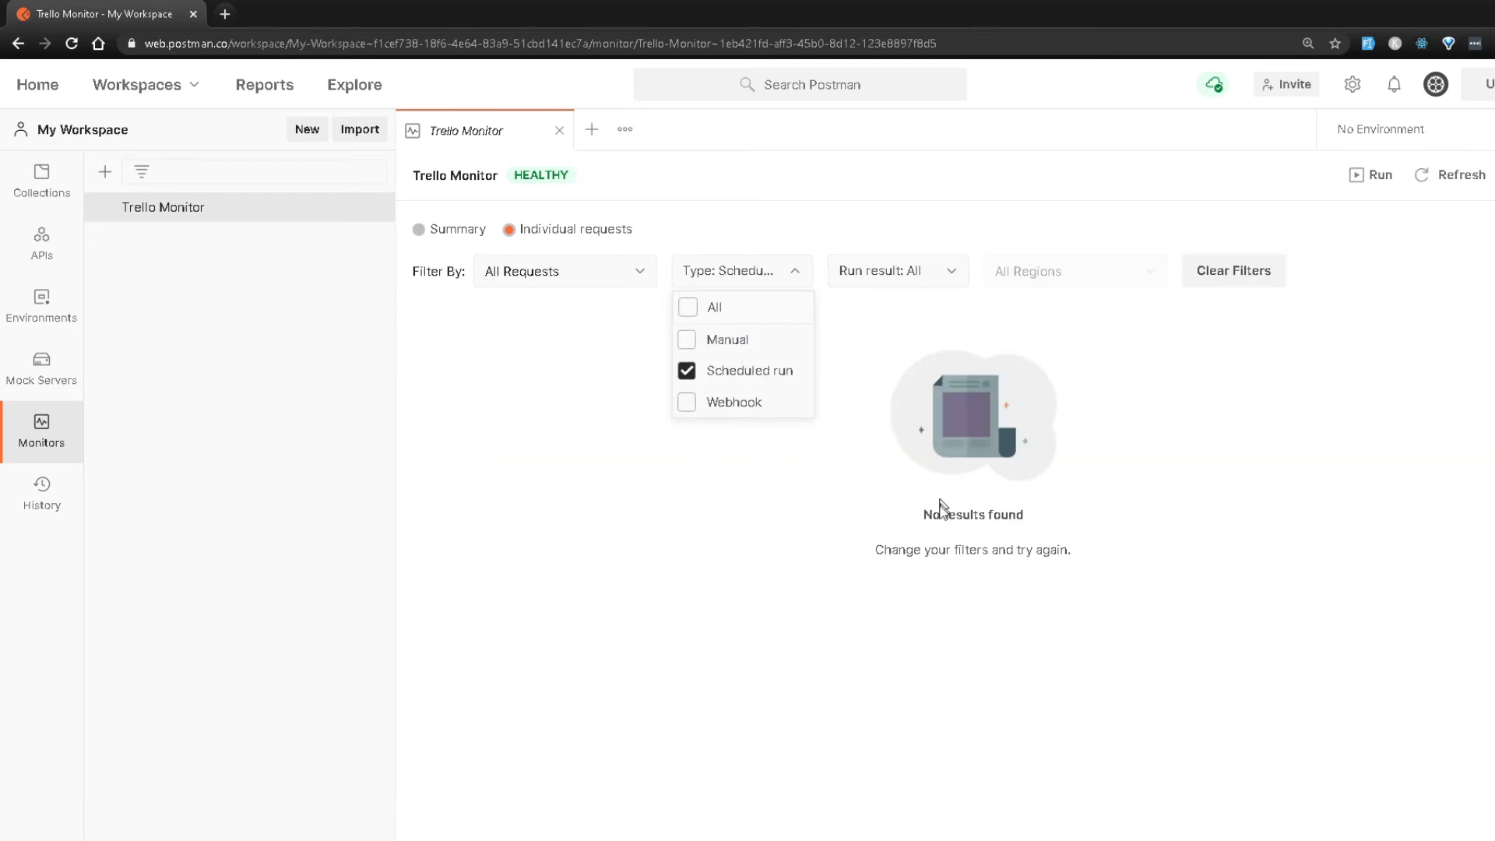
pyautogui.click(741, 372)
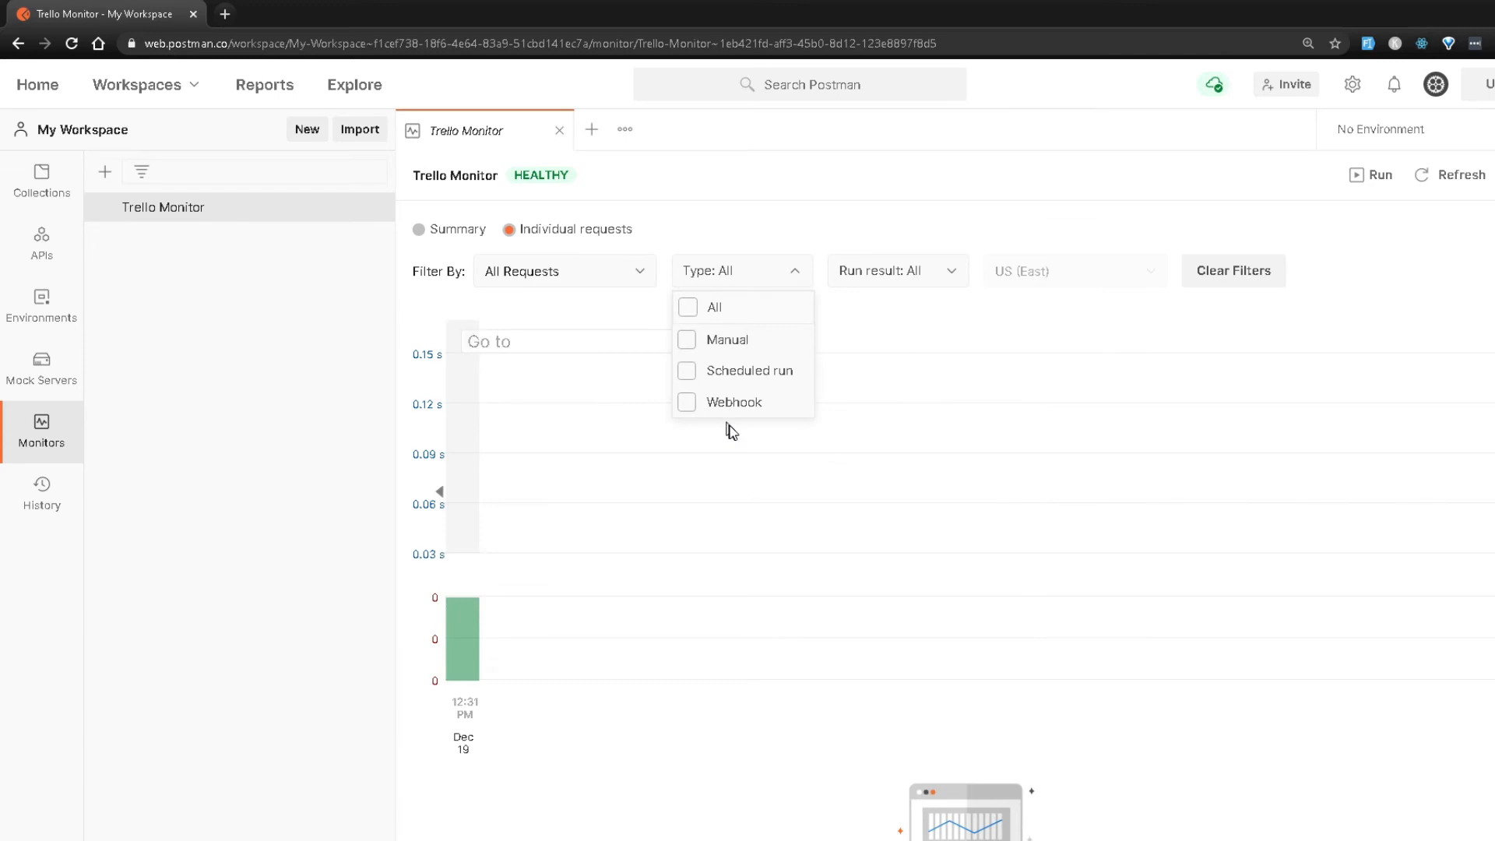
pyautogui.click(916, 223)
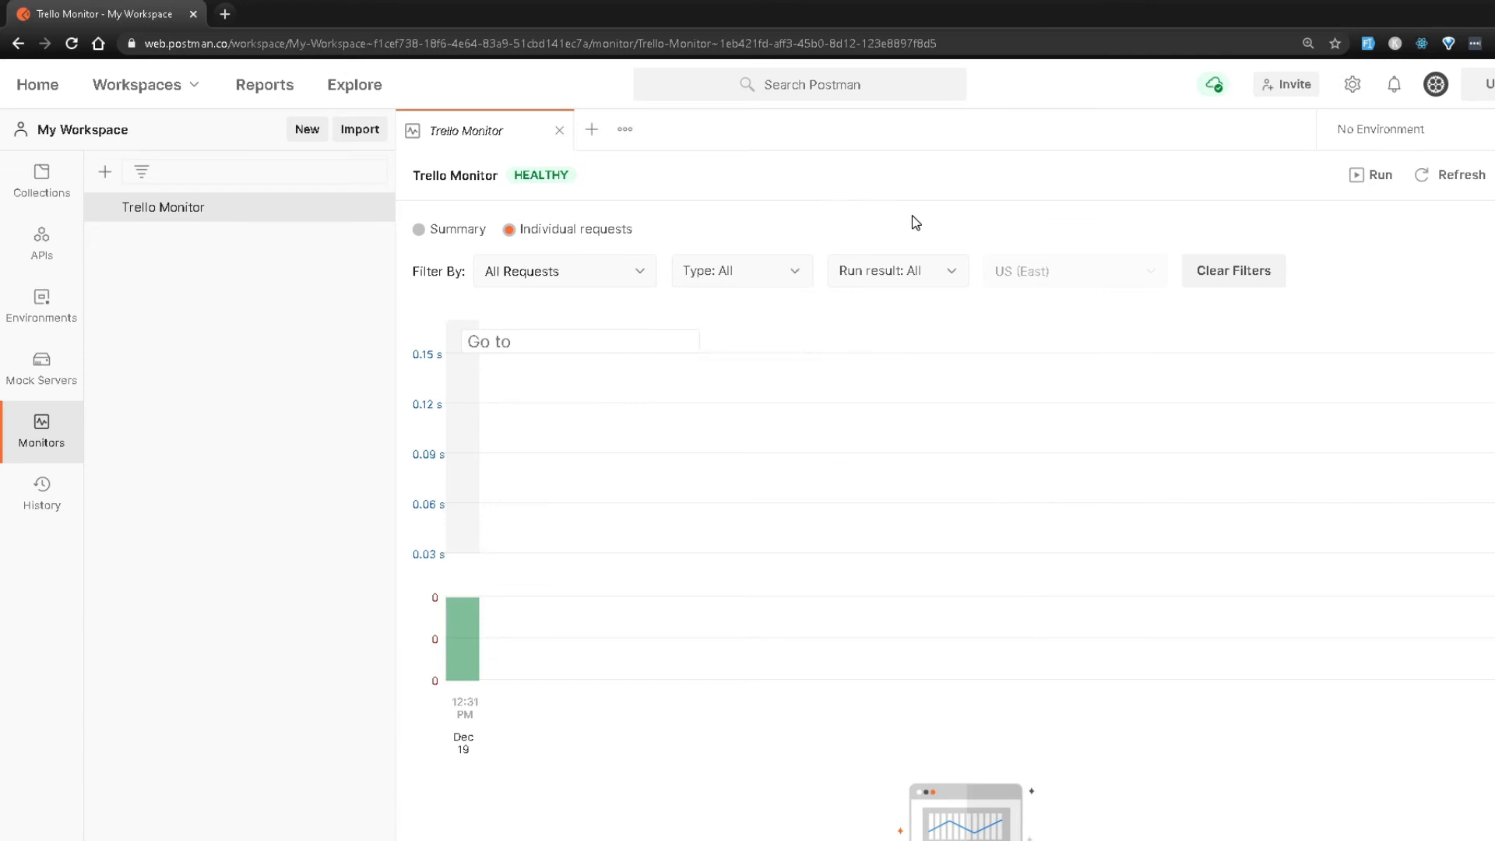
# Step: Look through the monitor's run type and run result filter options, leaving both set to All
pyautogui.click(766, 282)
pyautogui.click(862, 217)
pyautogui.click(939, 285)
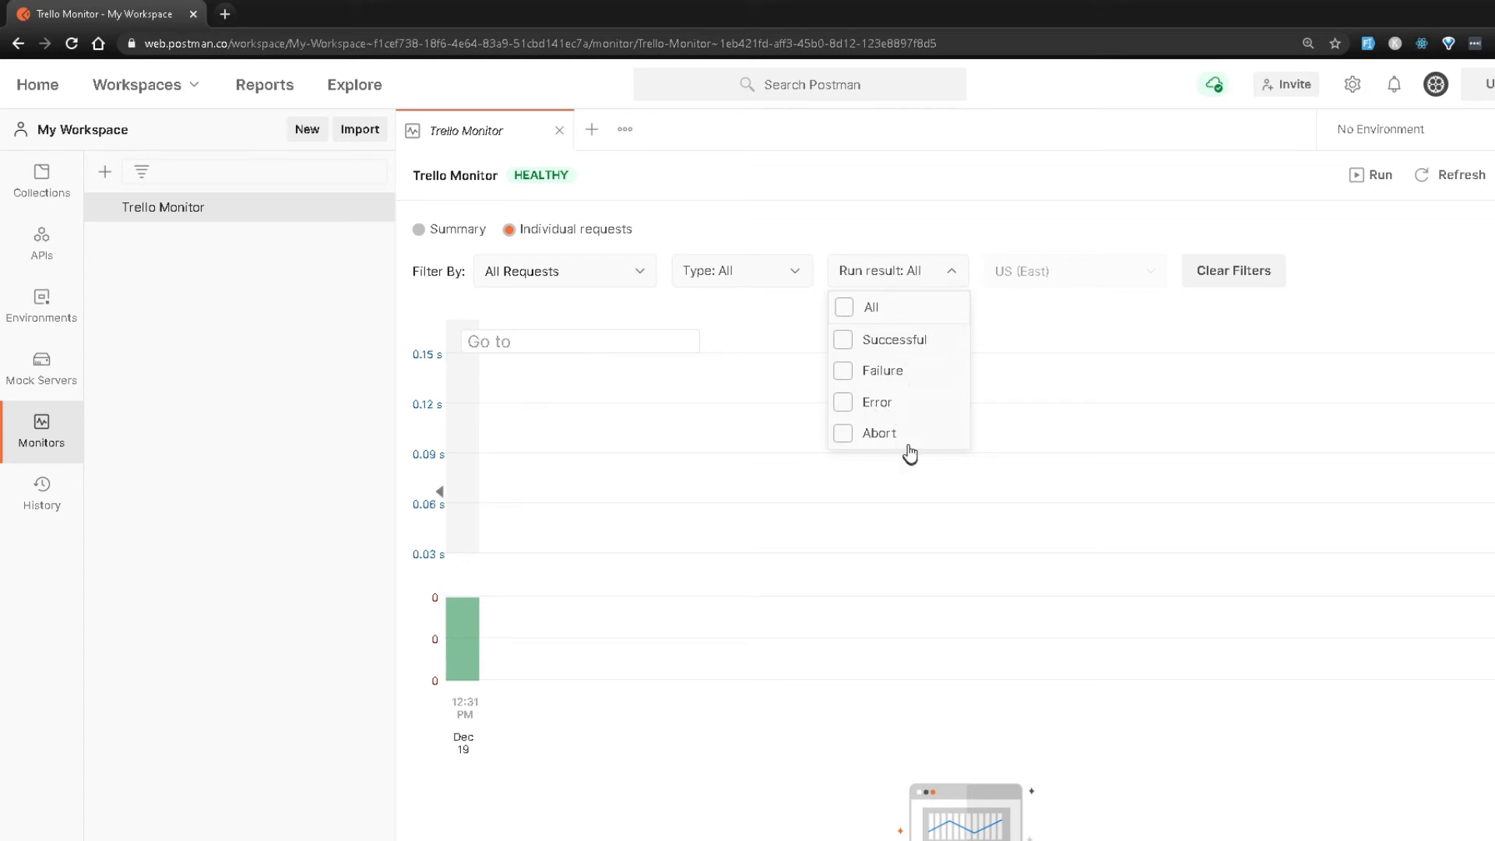
pyautogui.click(986, 233)
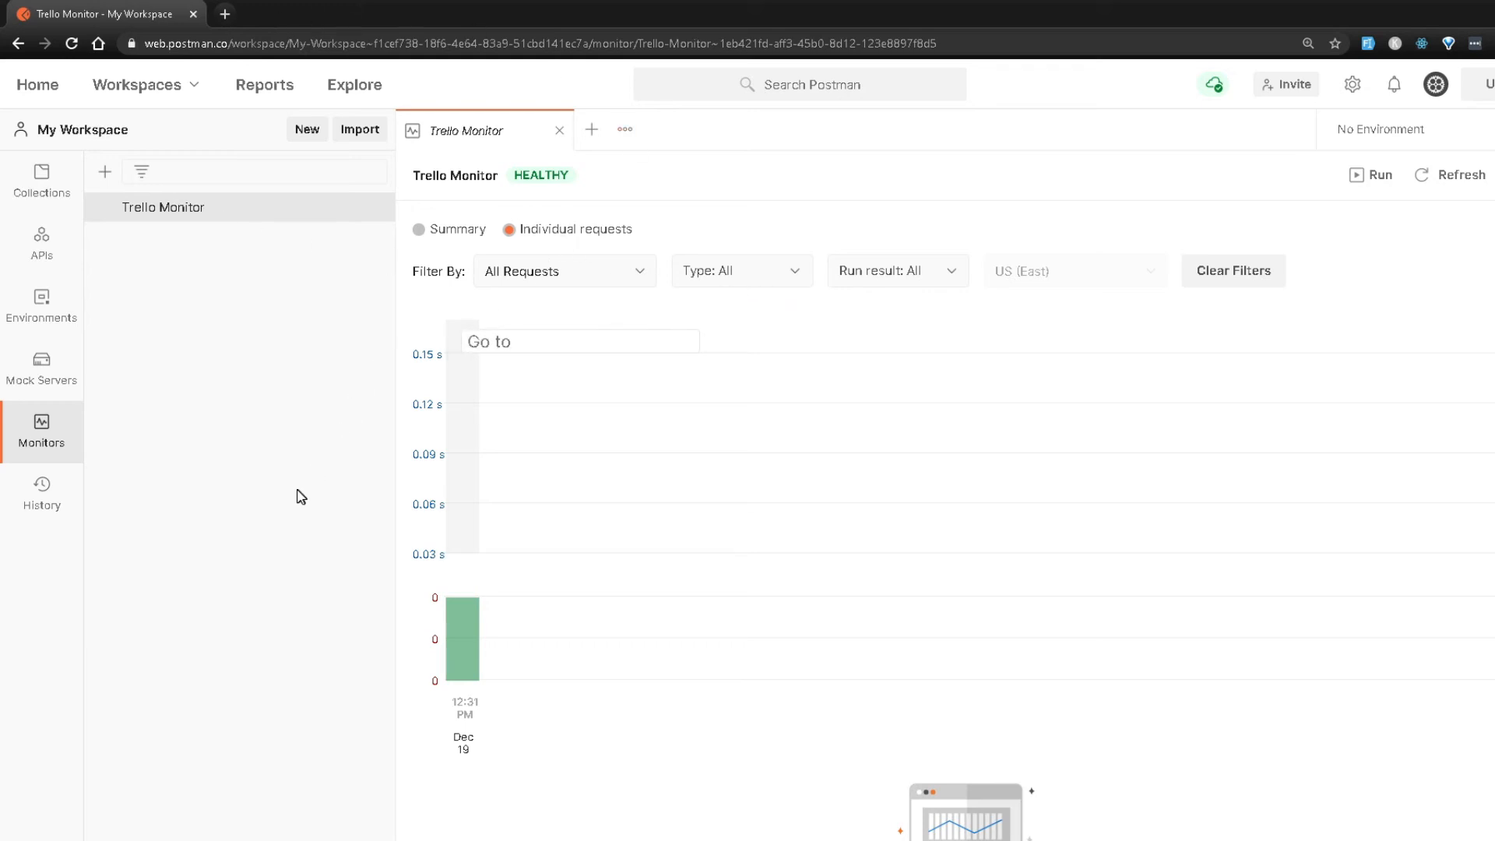
# Step: Expand the Trello collection's Board and Cards folders, view the GET /1/boards/{id} request and return to the collection overview
pyautogui.click(57, 187)
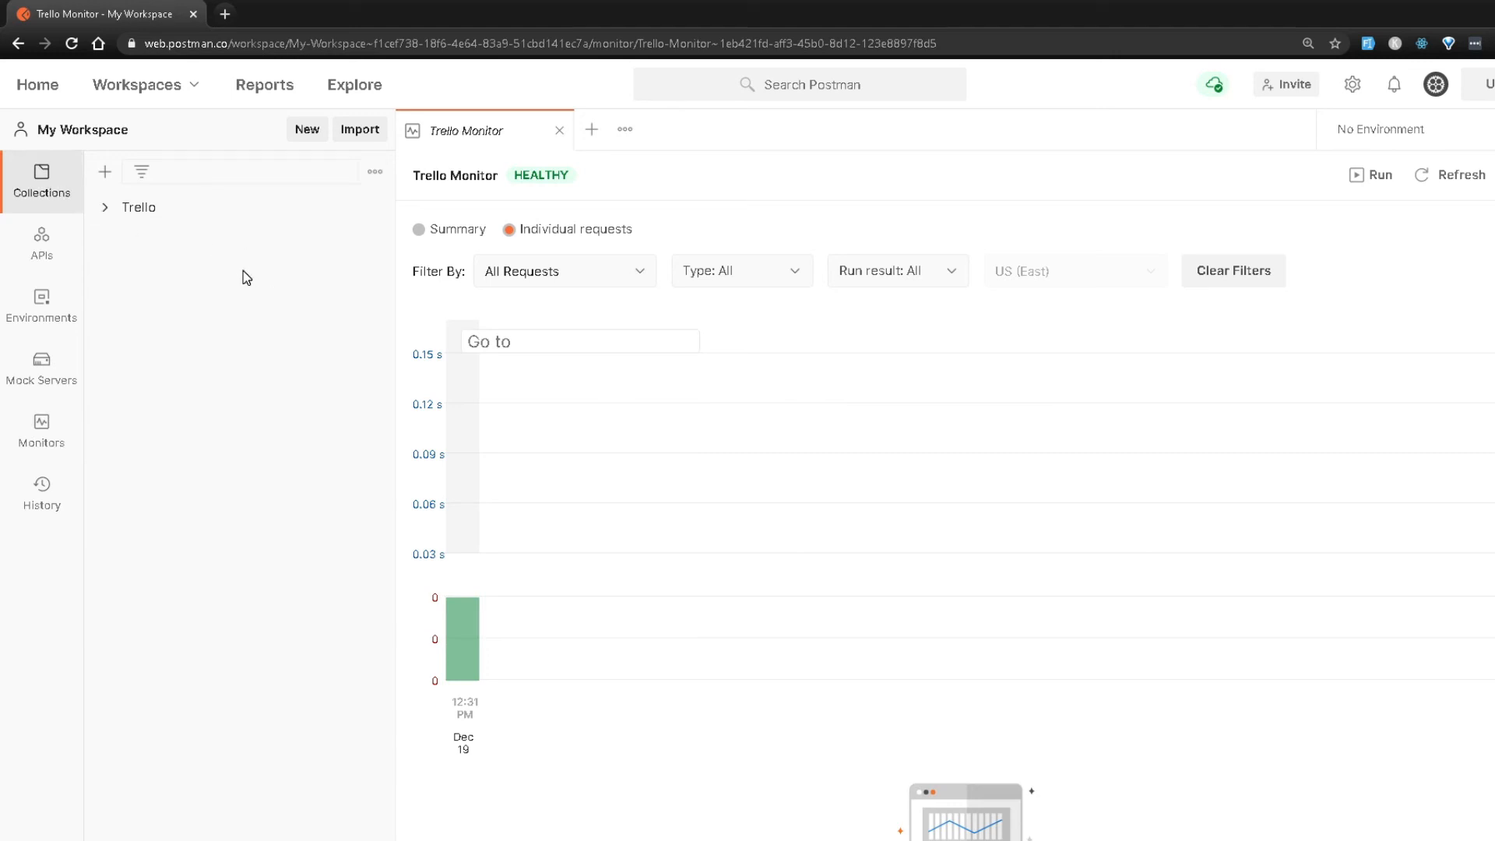
pyautogui.click(121, 209)
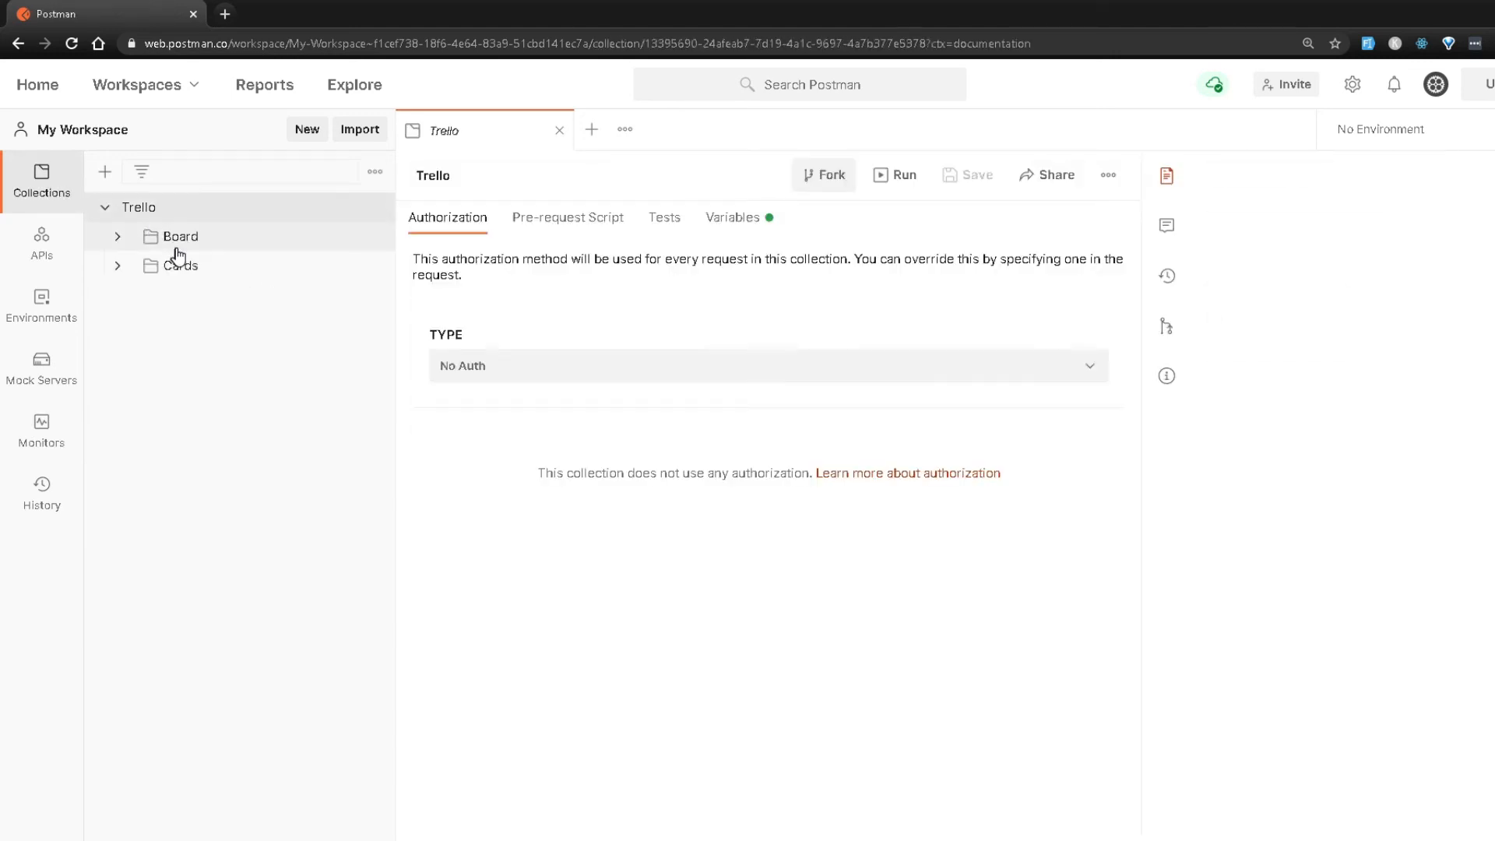
pyautogui.click(175, 246)
pyautogui.click(192, 325)
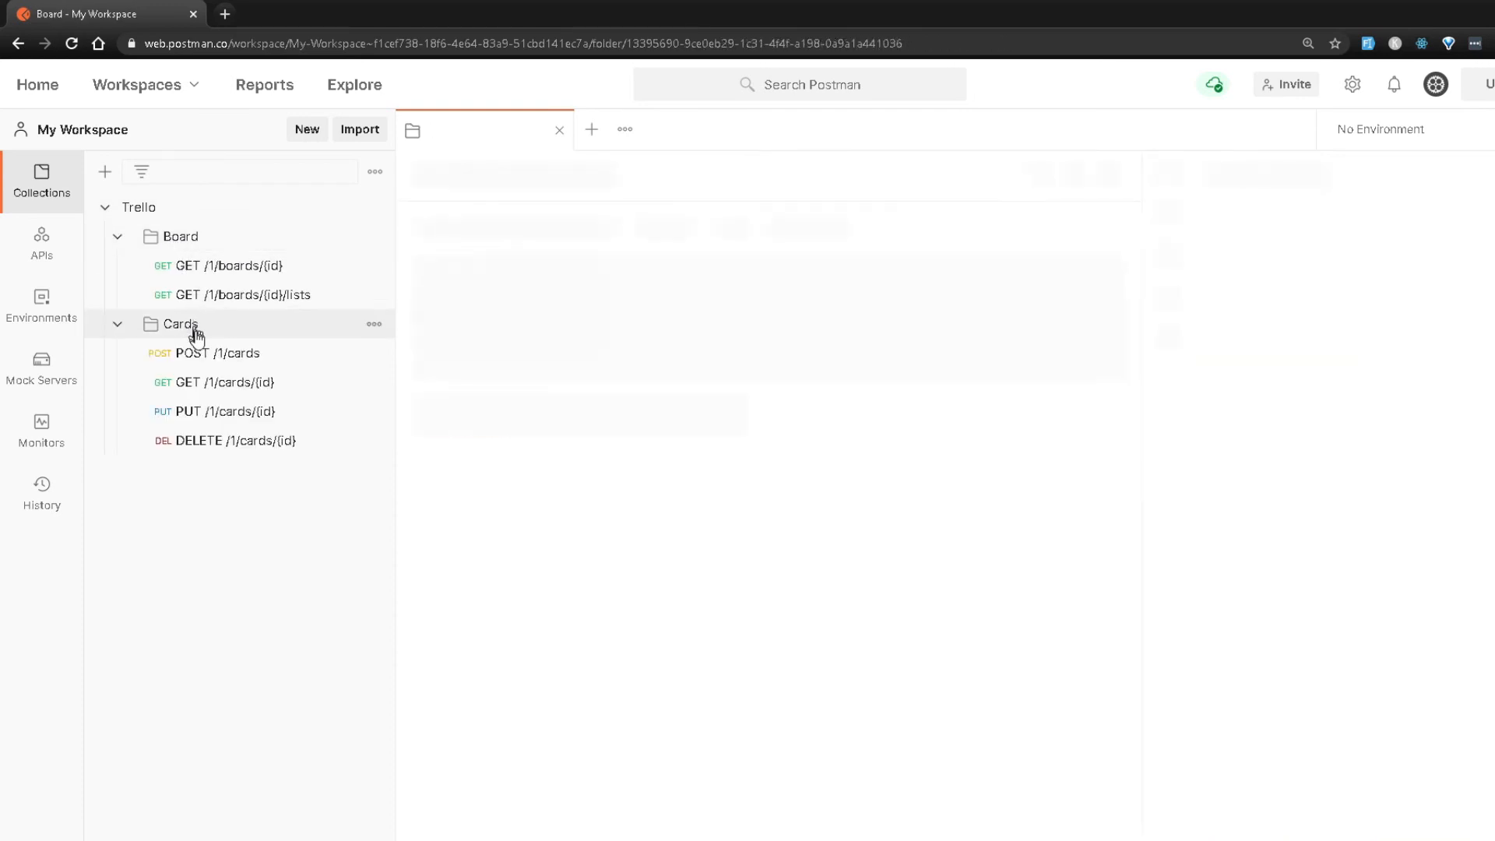
pyautogui.click(258, 265)
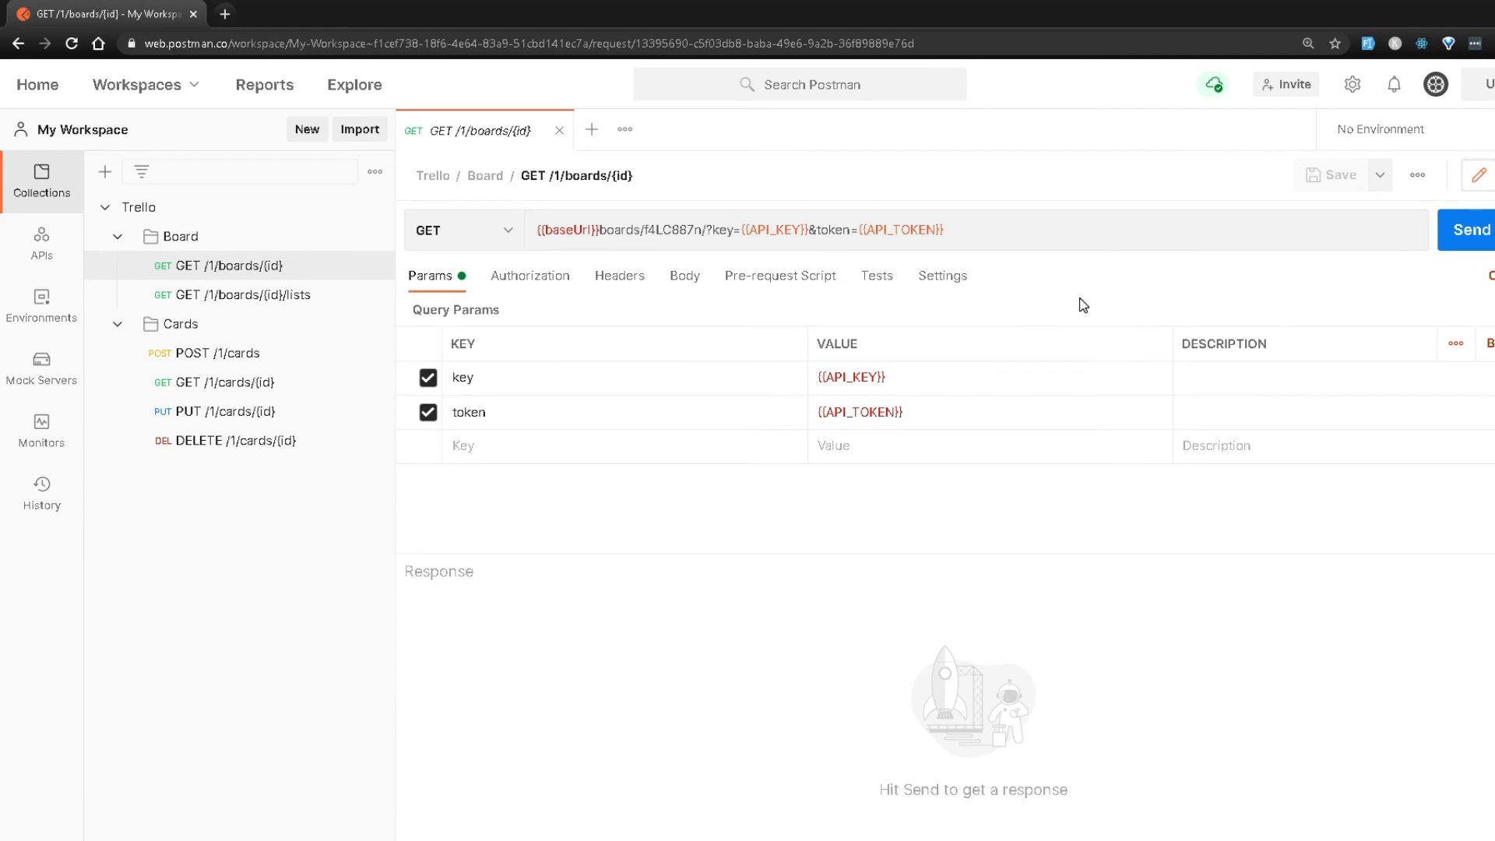
pyautogui.click(198, 240)
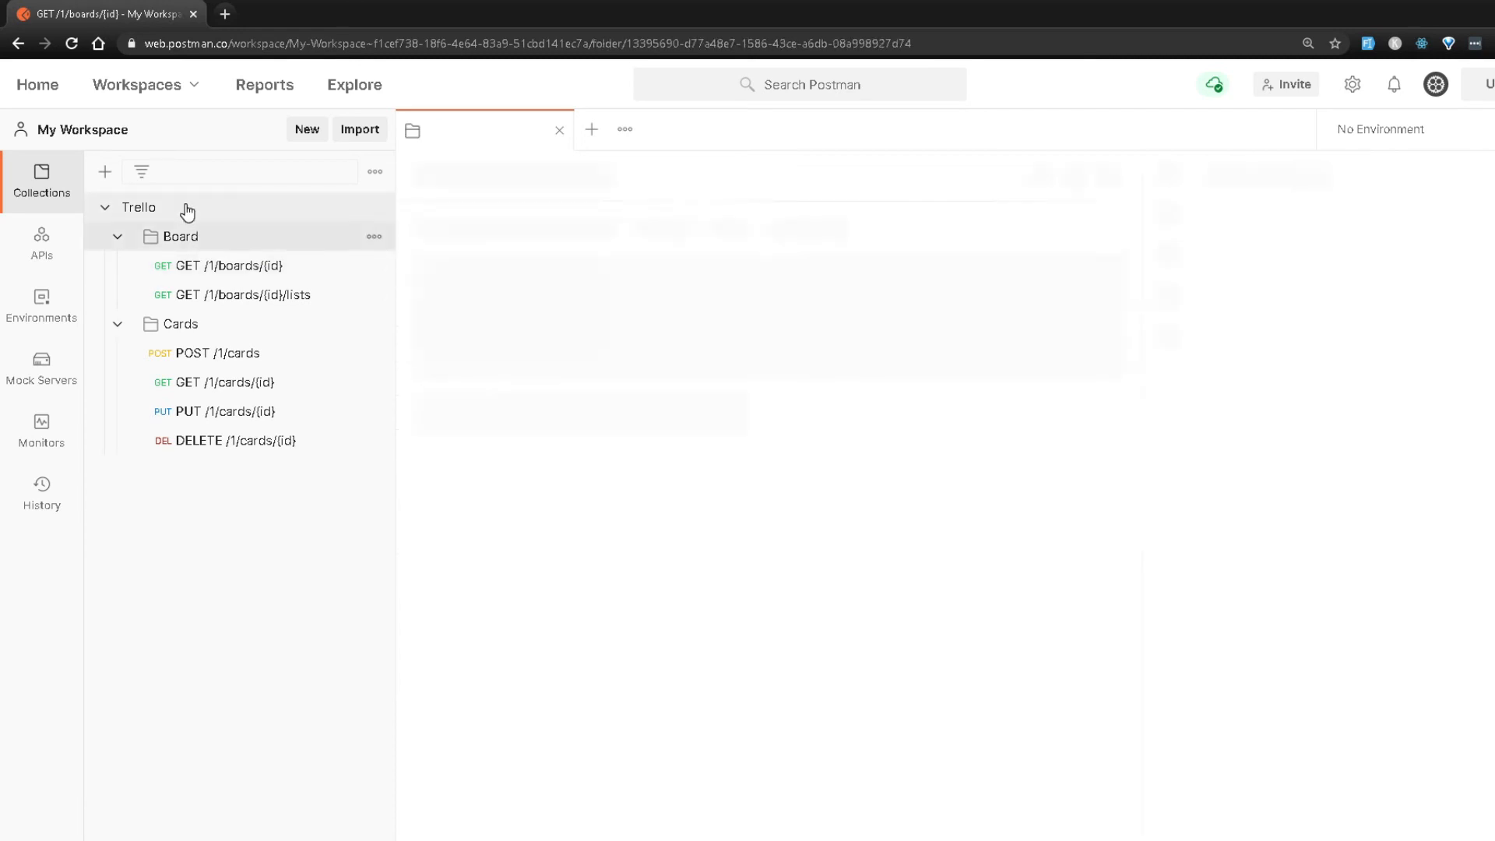
pyautogui.click(186, 210)
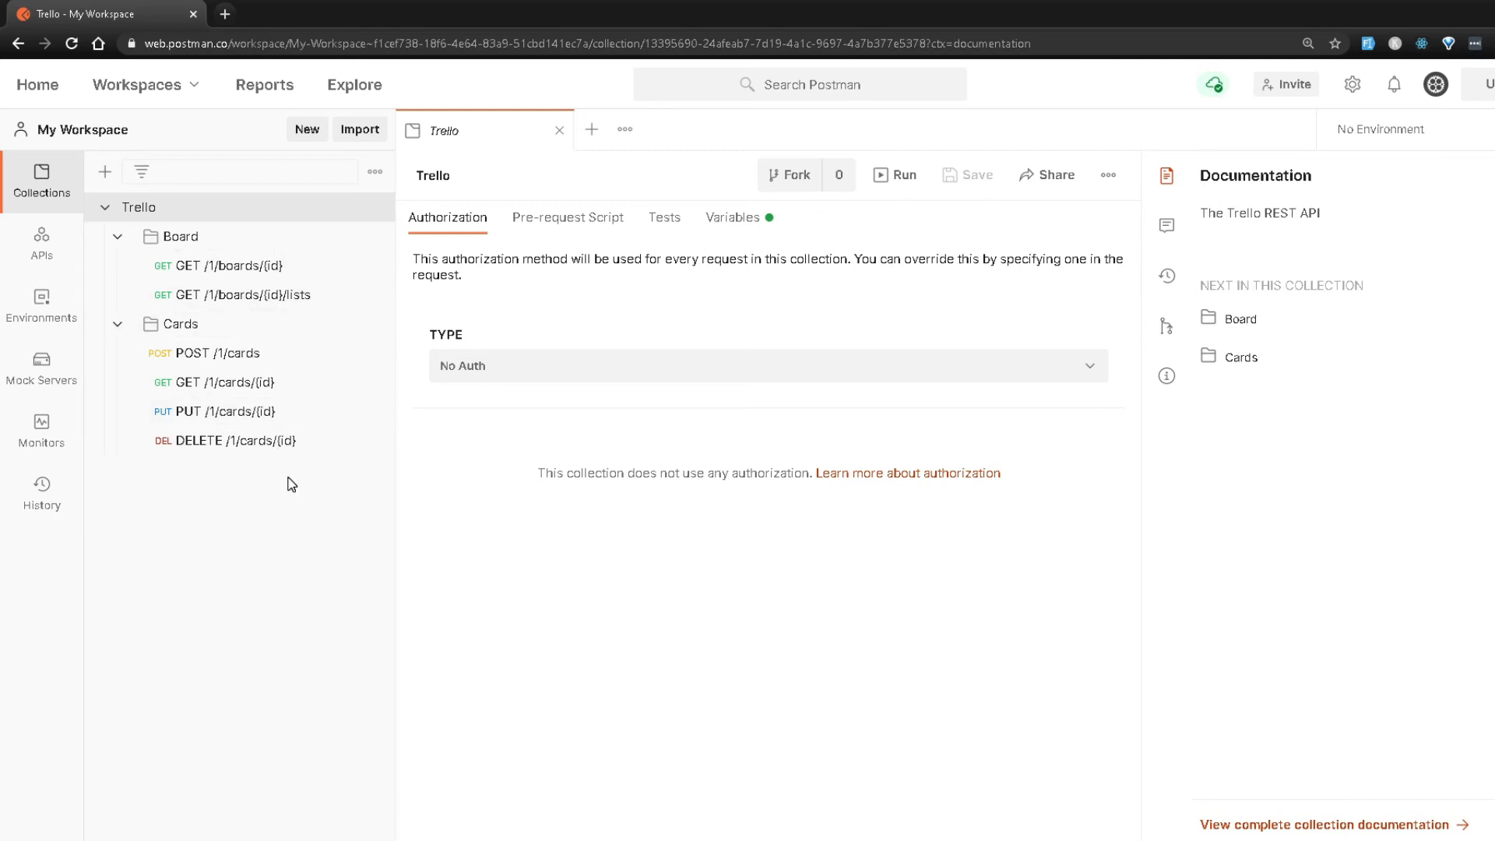
# Step: Open the complete documentation of the Trello collection and skim its title, description, Board and Cards sections
pyautogui.click(1267, 826)
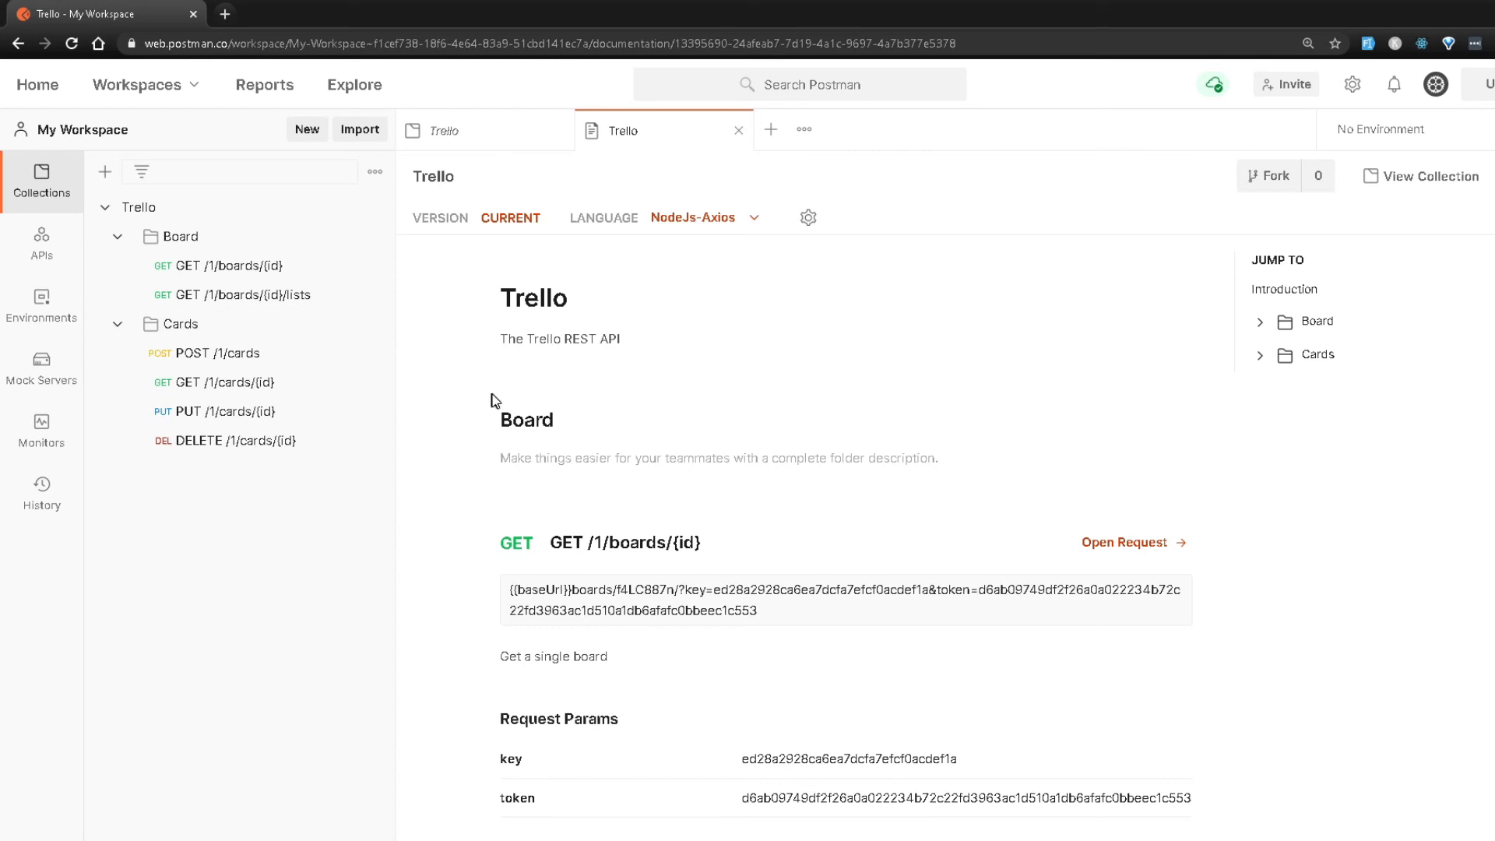
pyautogui.doubleClick(524, 306)
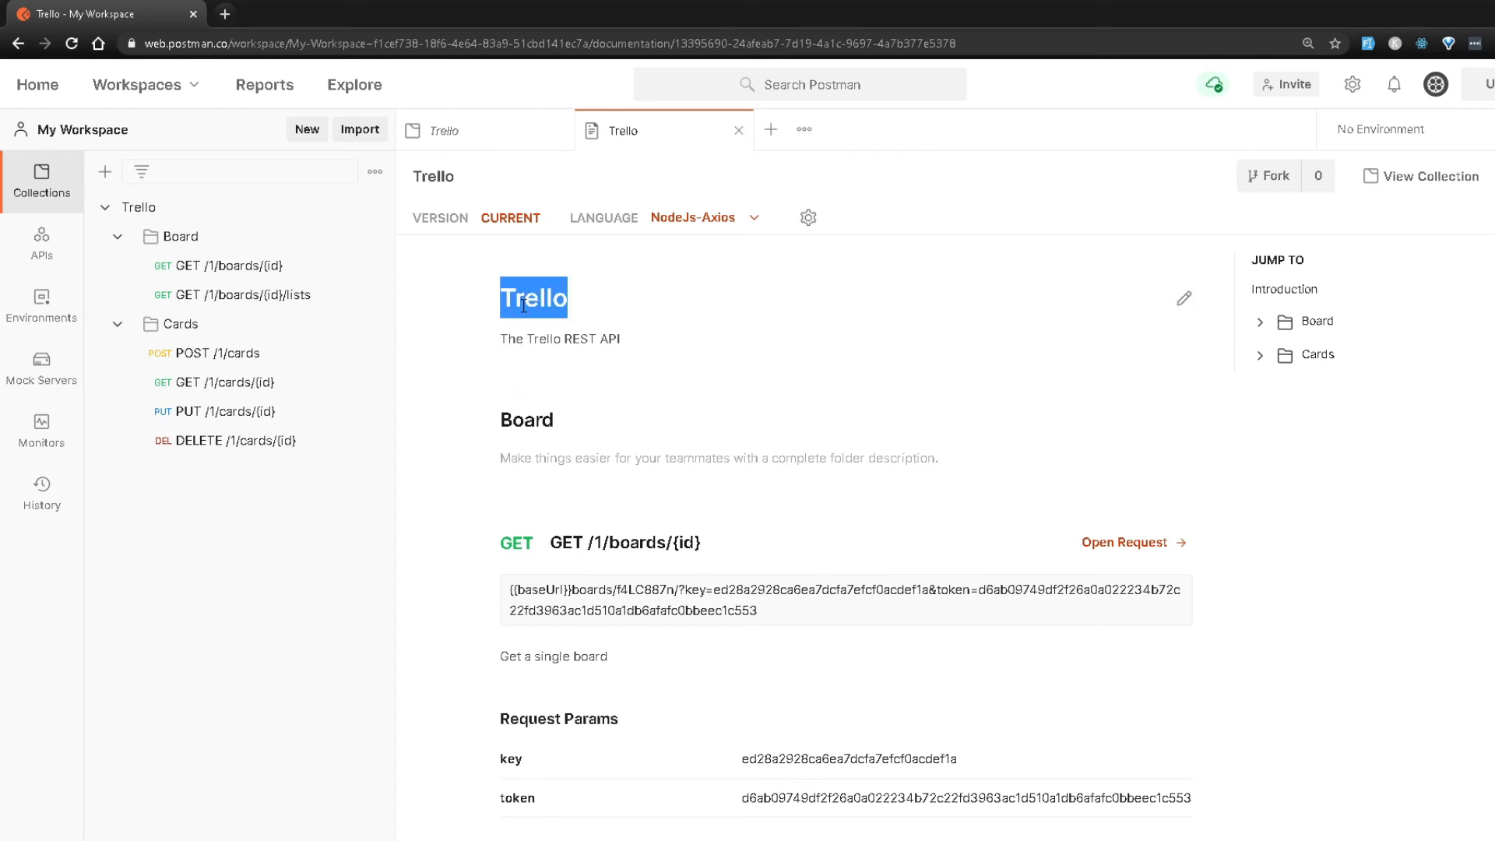
pyautogui.tripleClick(541, 335)
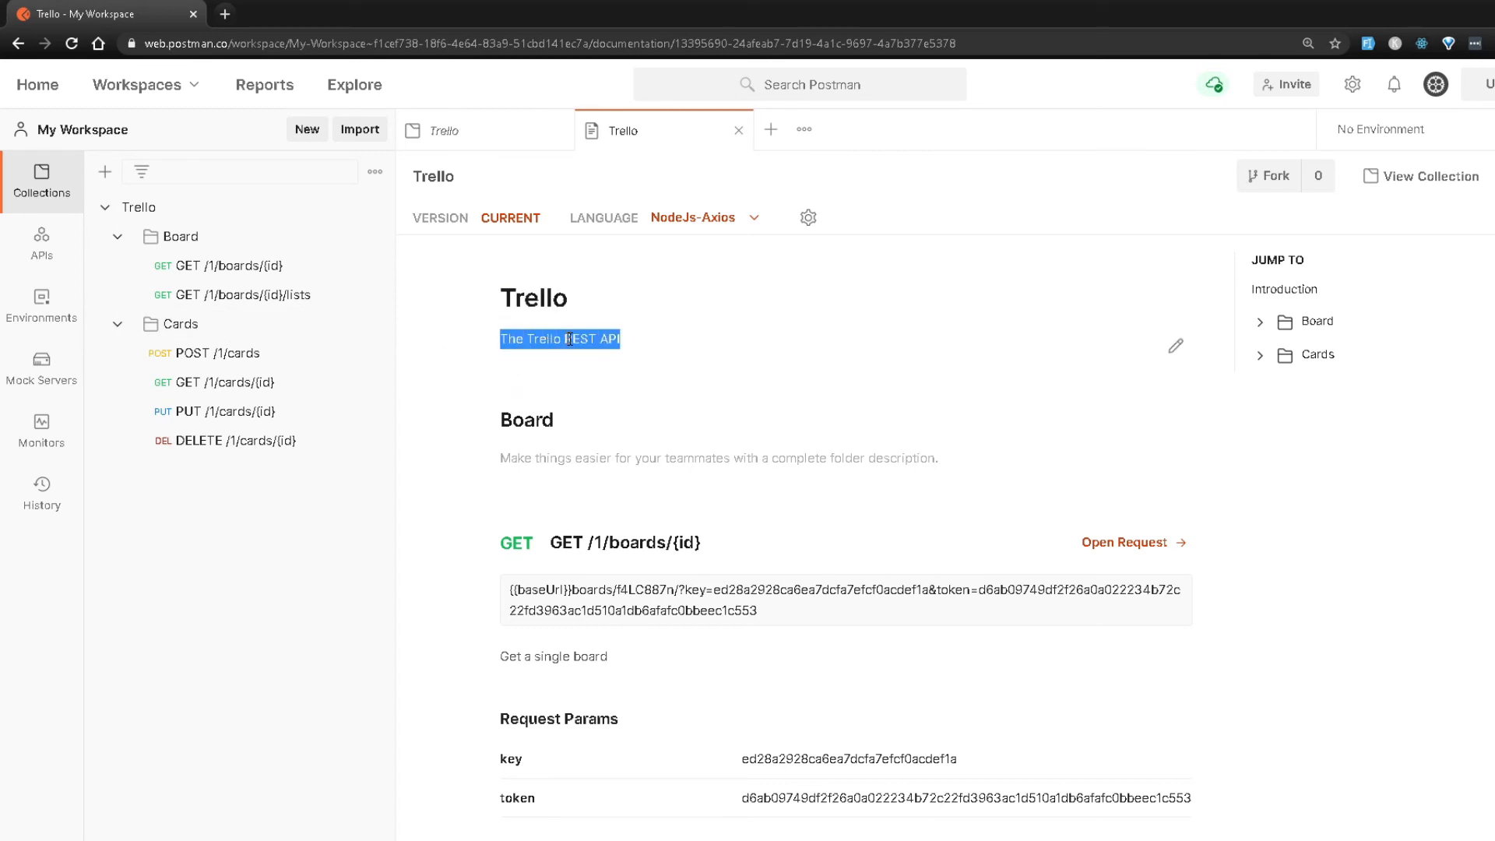
pyautogui.scroll(-4, 607, 364)
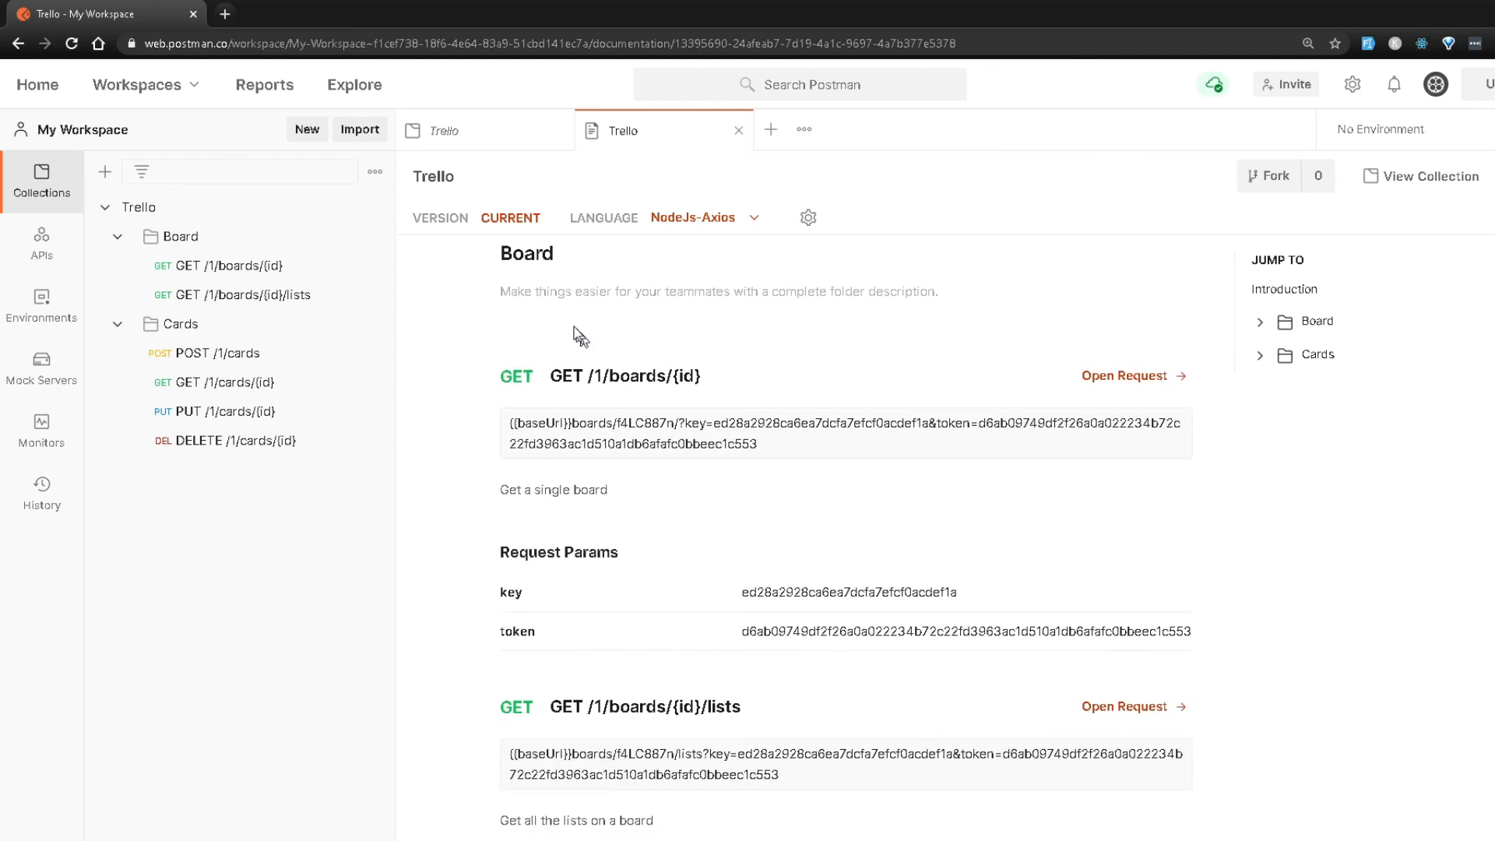
pyautogui.scroll(-6, 675, 423)
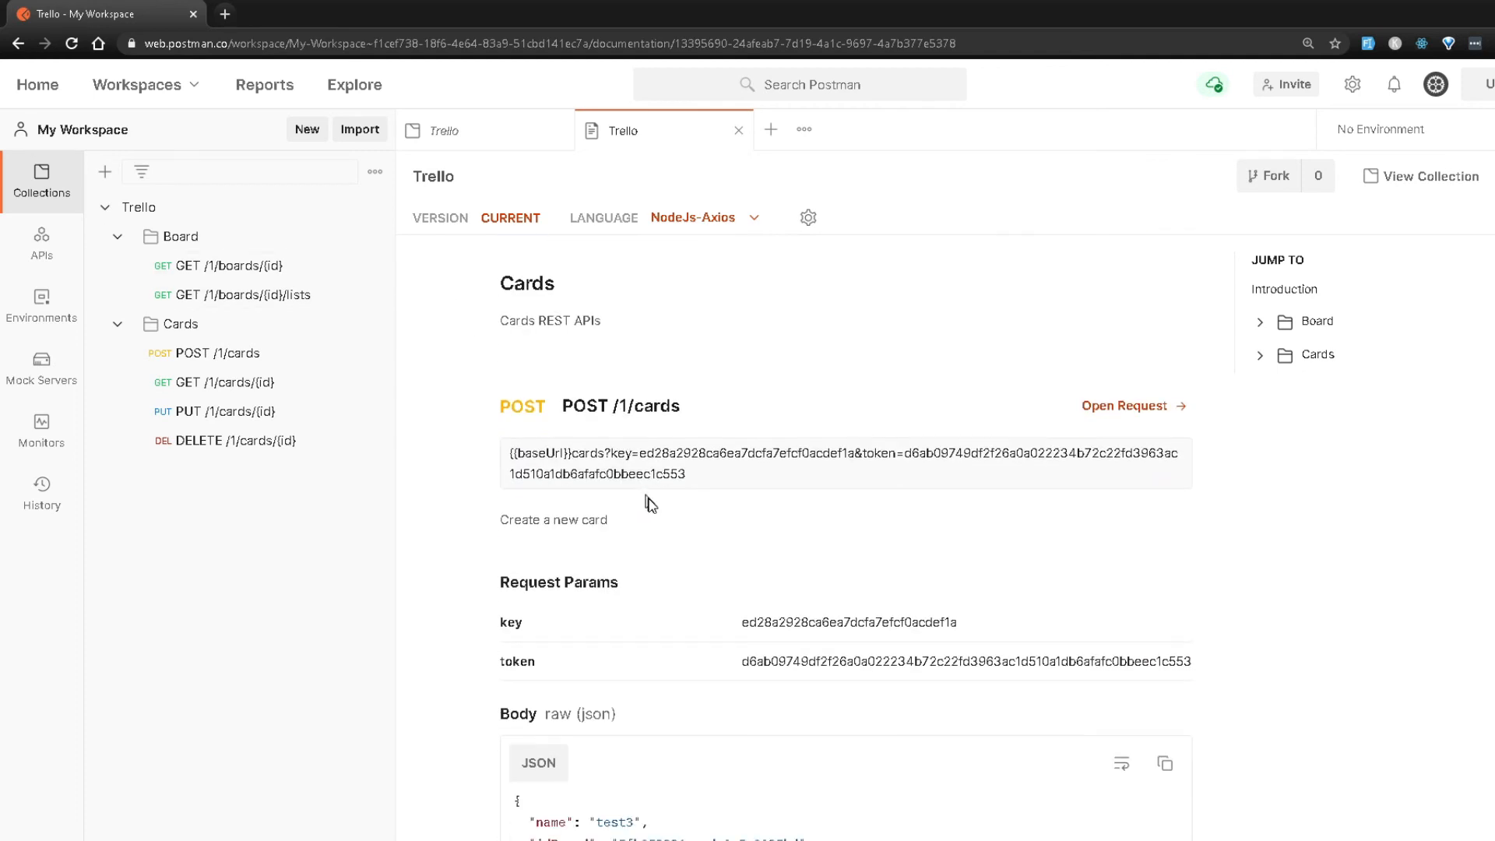
pyautogui.scroll(6, 668, 512)
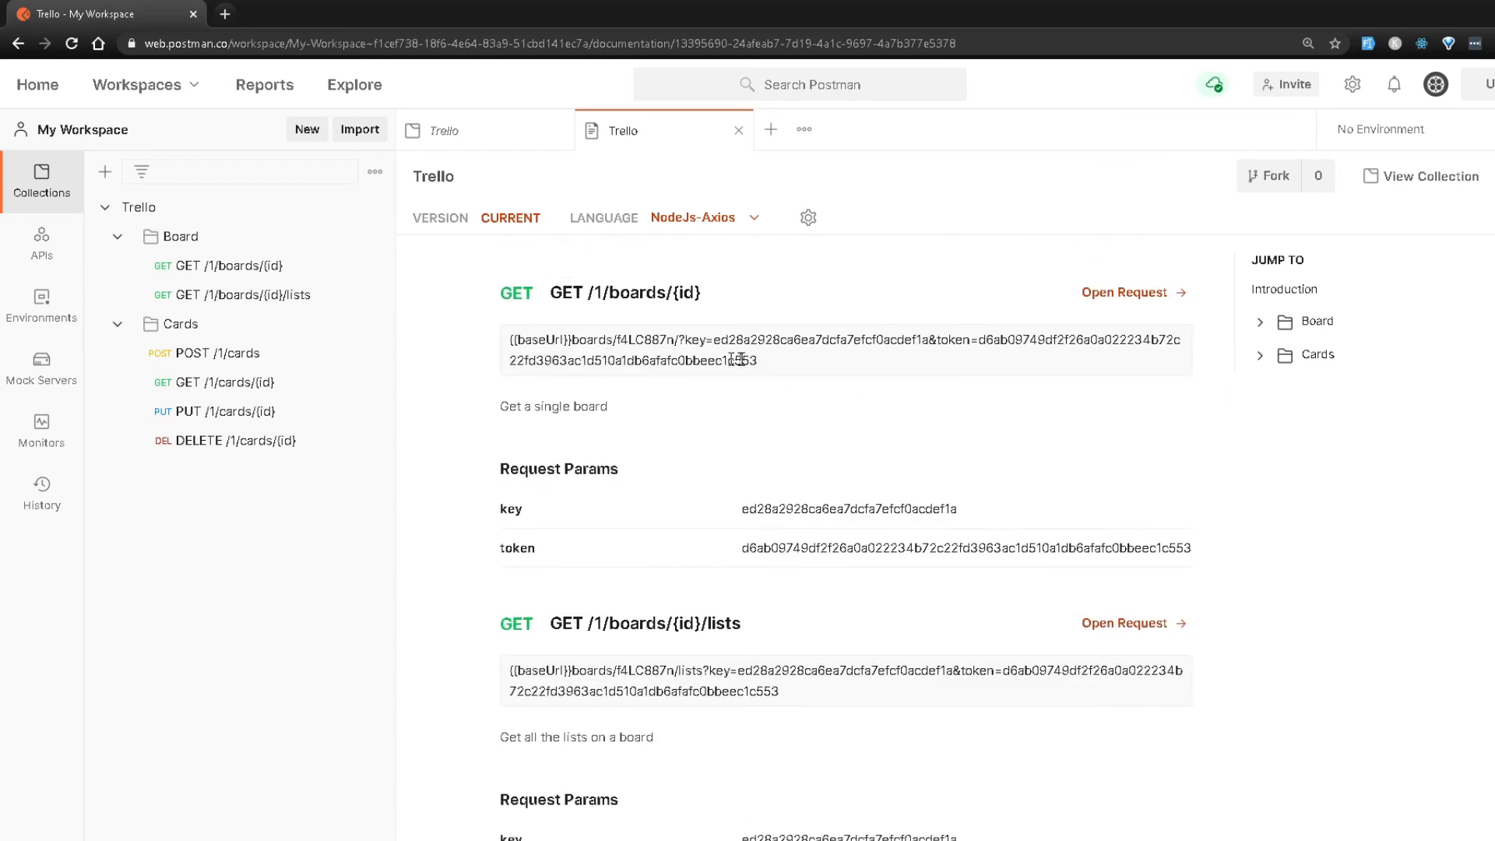
# Step: Examine the documented request URLs, parameters and JSON bodies, from the GET board request through to DELETE /1/cards/{id}
pyautogui.moveTo(795, 367); pyautogui.dragTo(574, 358)
pyautogui.click(471, 395)
pyautogui.scroll(-13, 537, 498)
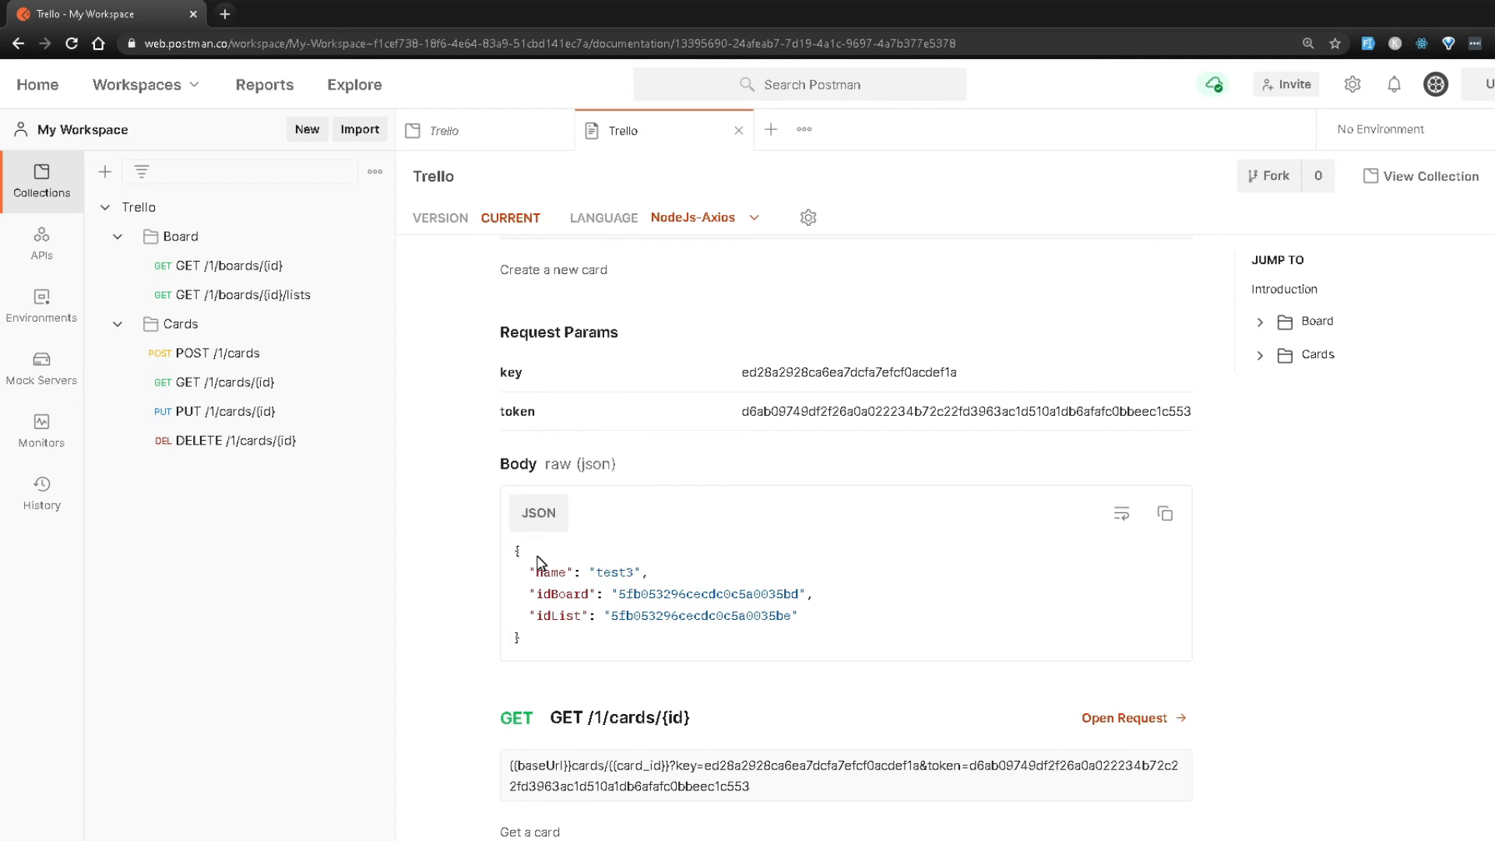
pyautogui.moveTo(537, 559); pyautogui.dragTo(567, 646)
pyautogui.click(436, 623)
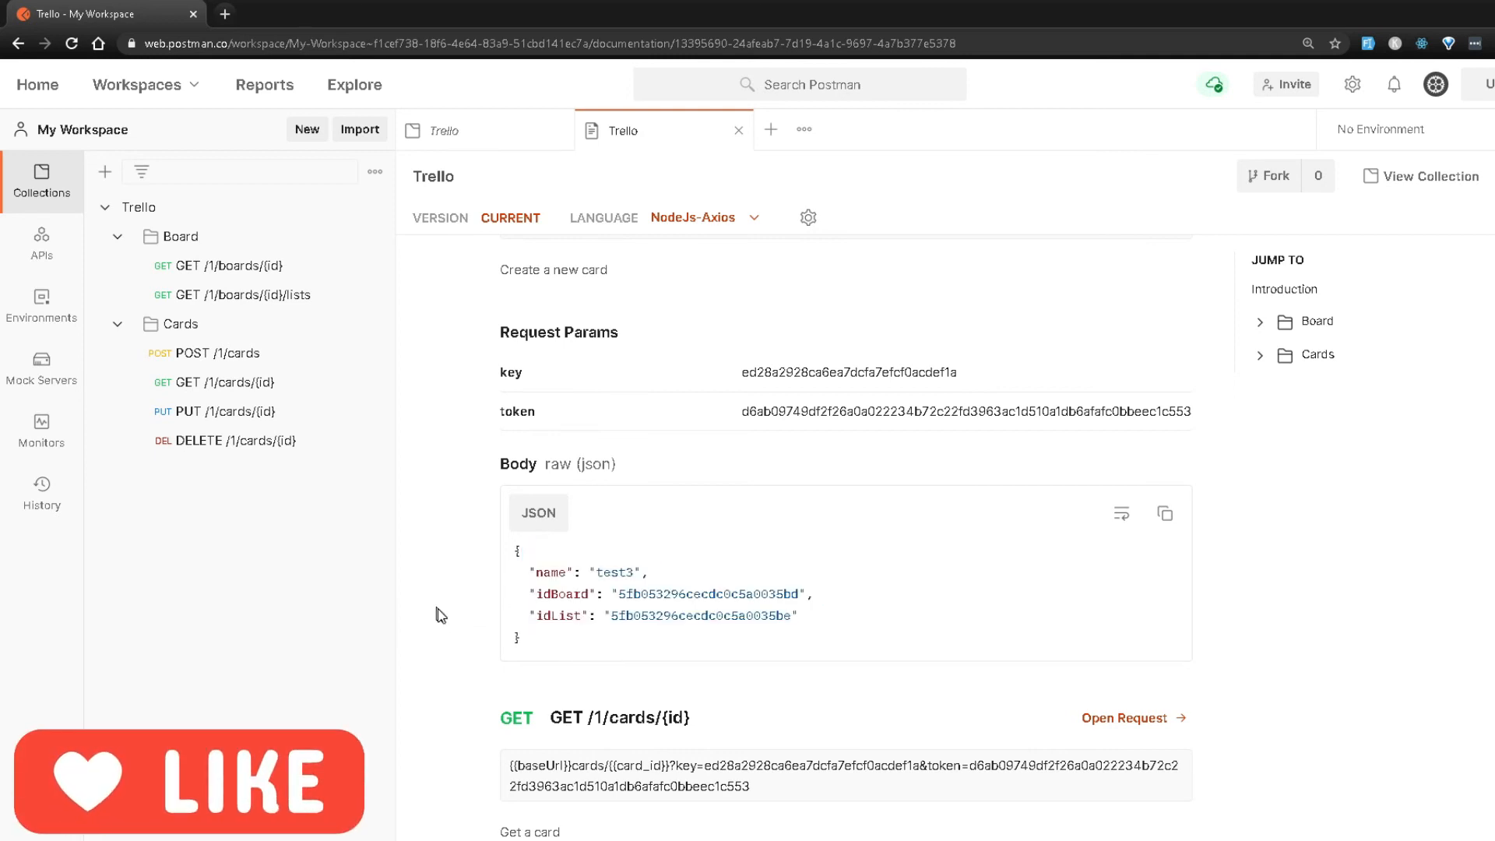
pyautogui.scroll(-15, 423, 638)
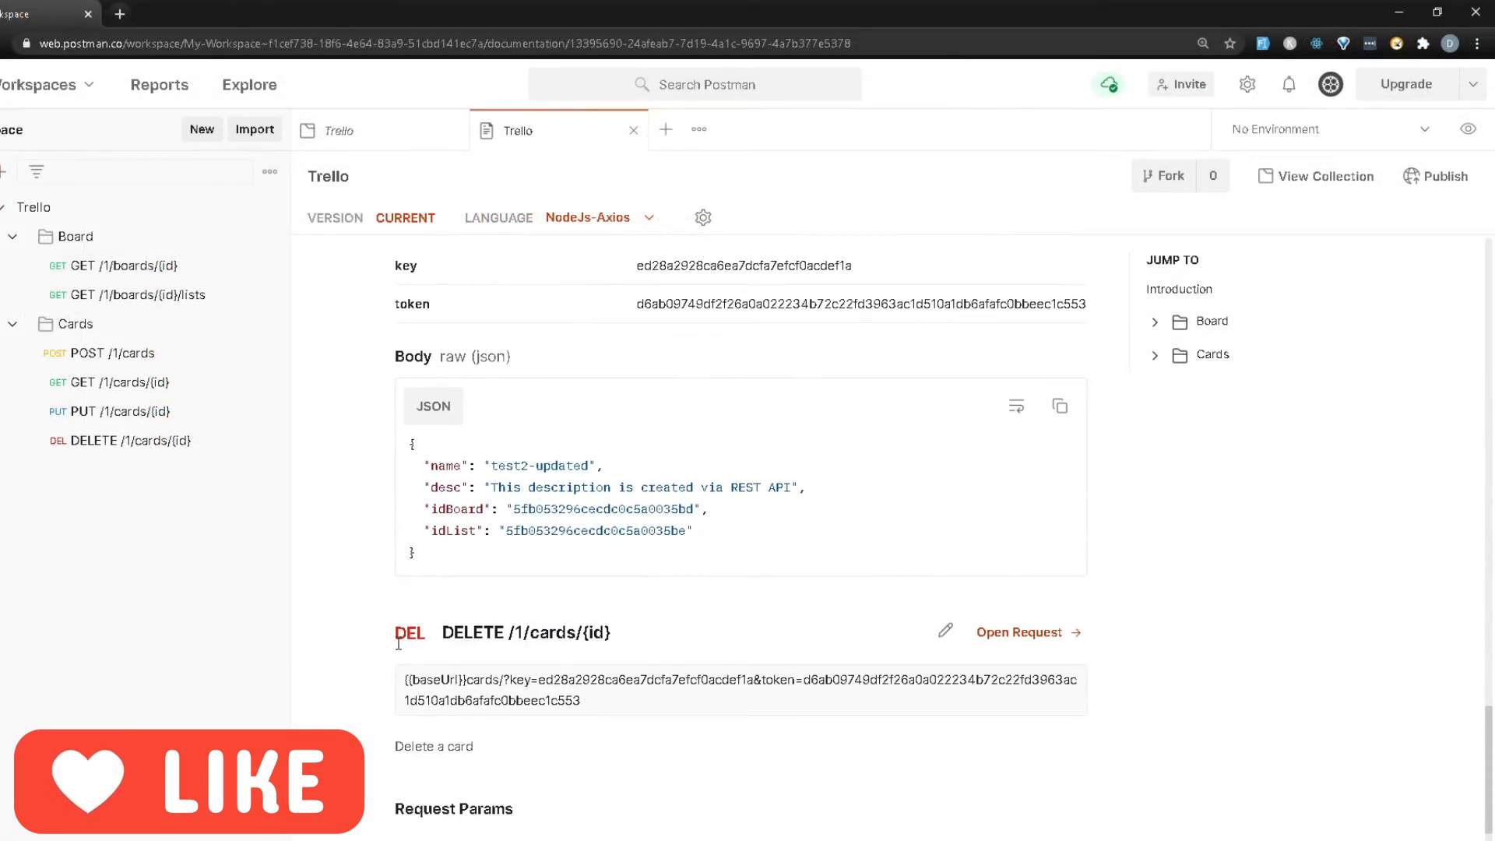
pyautogui.scroll(-1, 398, 644)
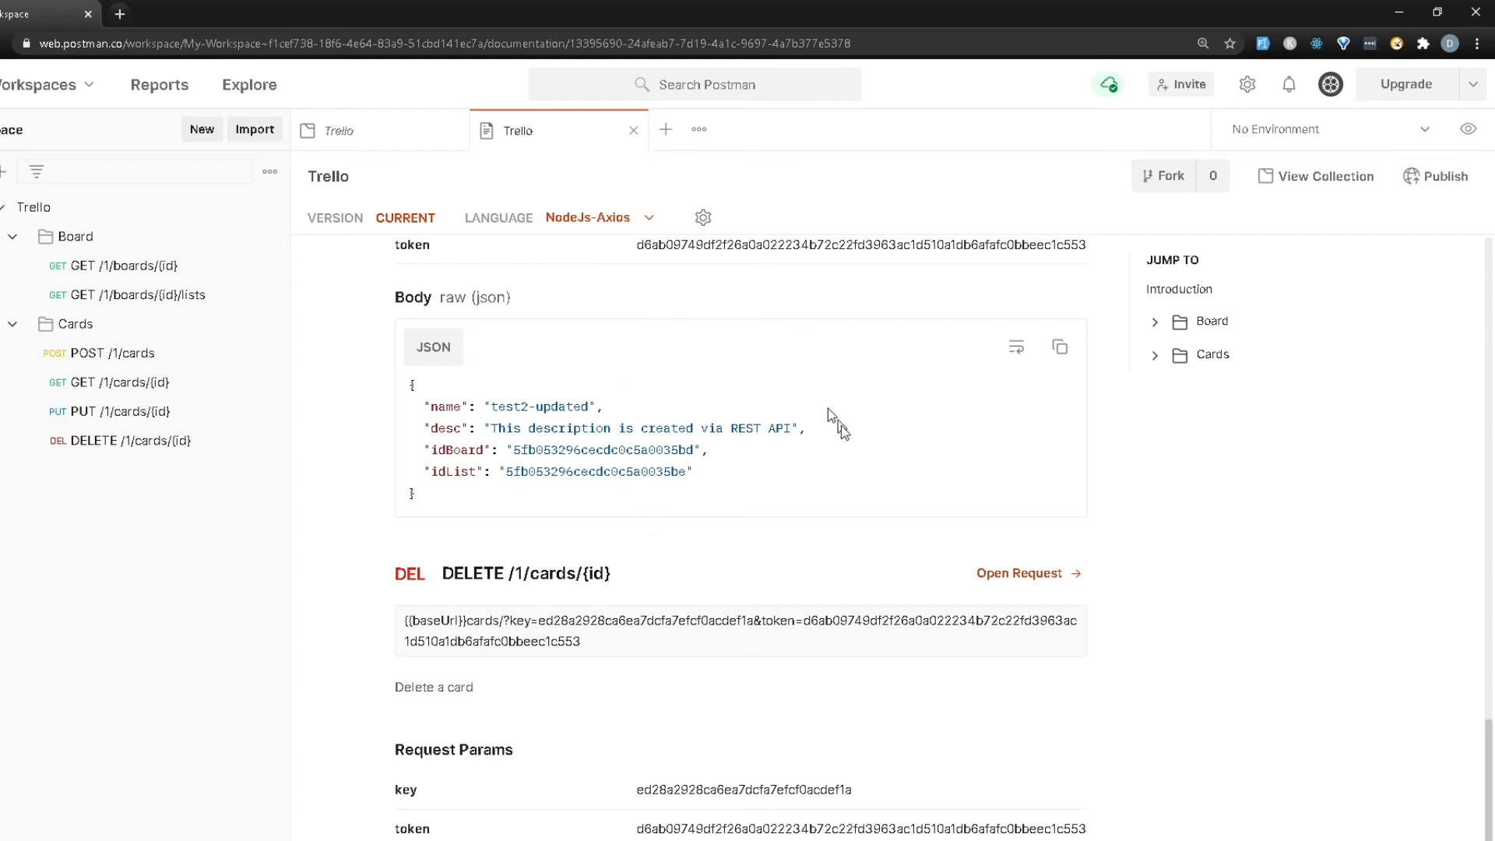
pyautogui.scroll(15, 856, 483)
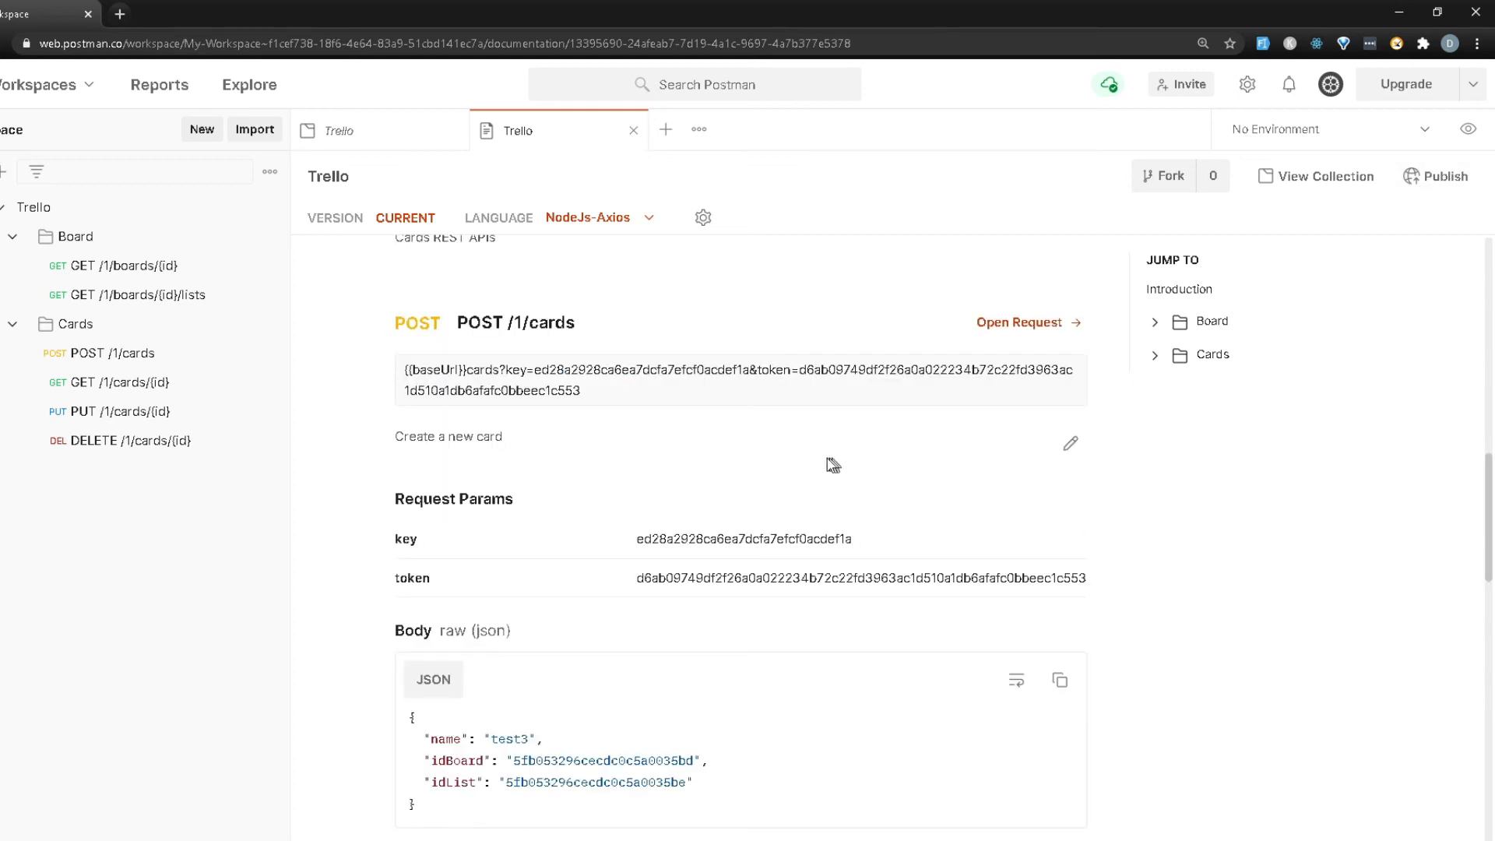
pyautogui.scroll(12, 757, 483)
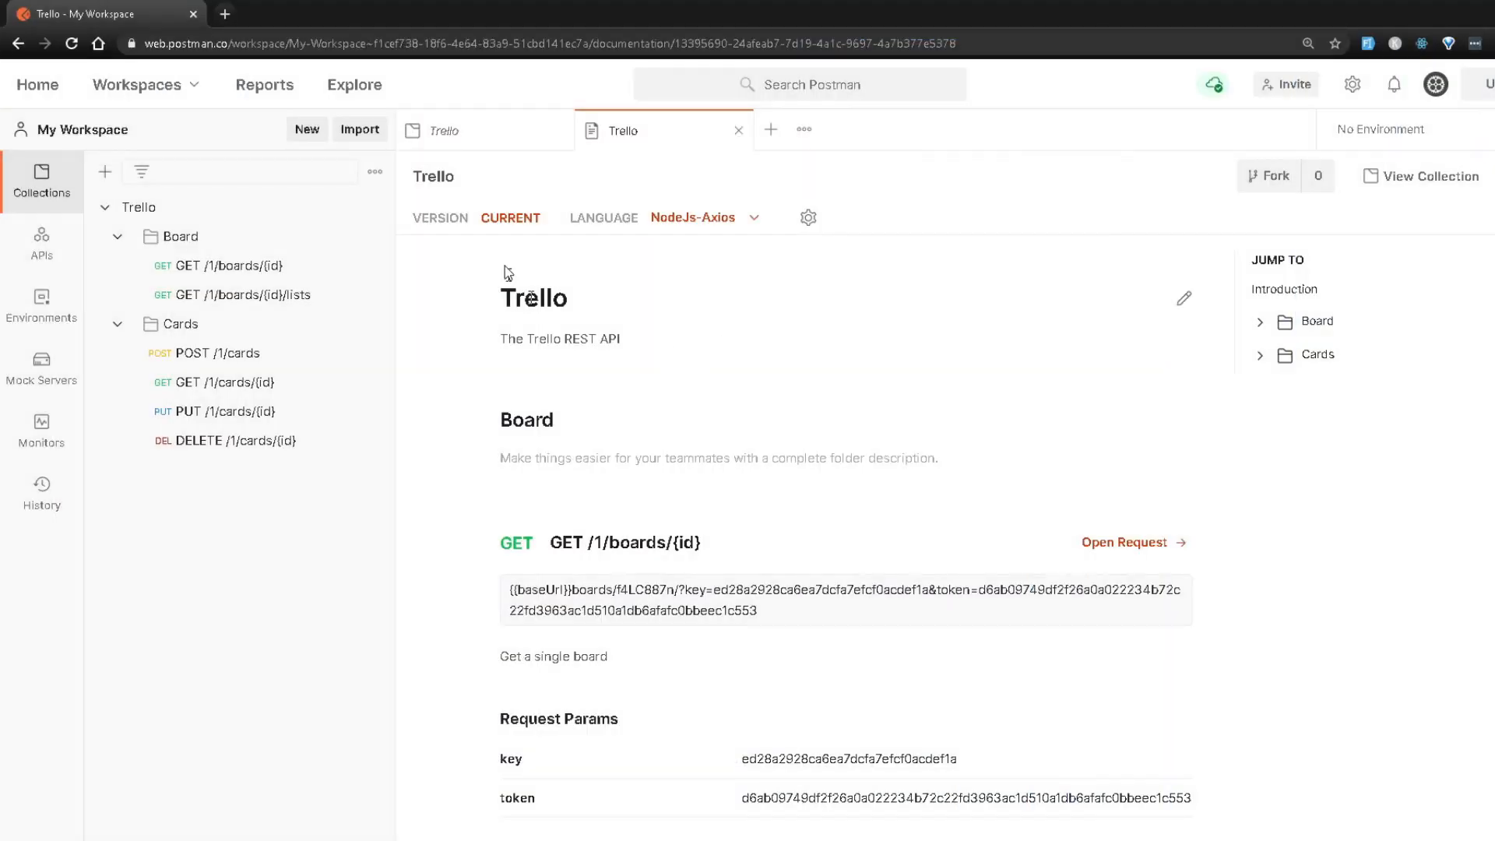
# Step: Open the workspace's APIs section and read the explanation of what APIs define
pyautogui.click(42, 240)
pyautogui.moveTo(155, 333); pyautogui.dragTo(347, 451)
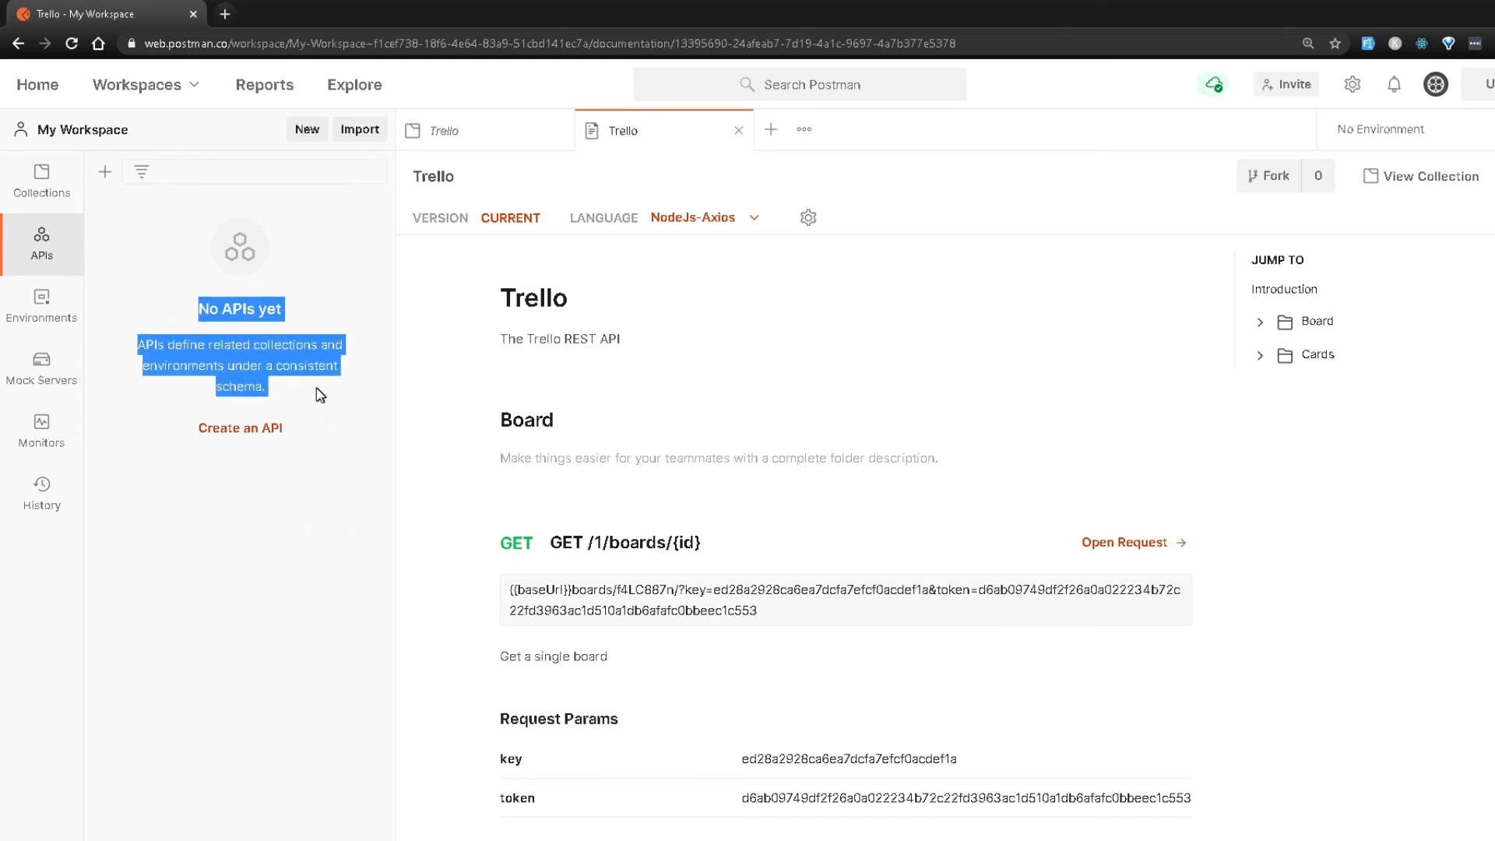
# Step: View the variables of the workspace's Production and Test environments and of the Globals set
pyautogui.click(245, 377)
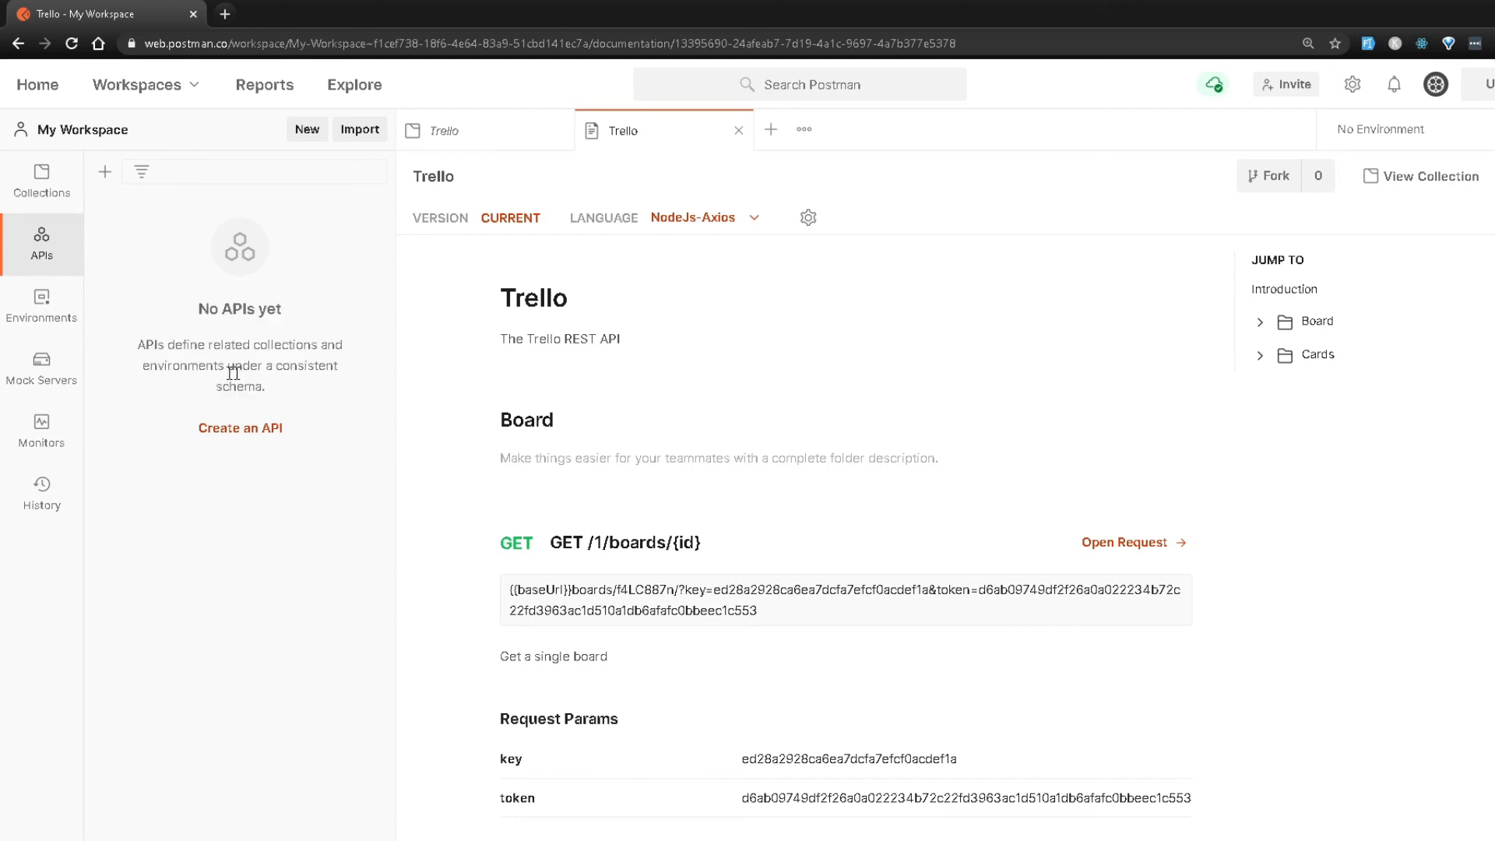
pyautogui.click(44, 319)
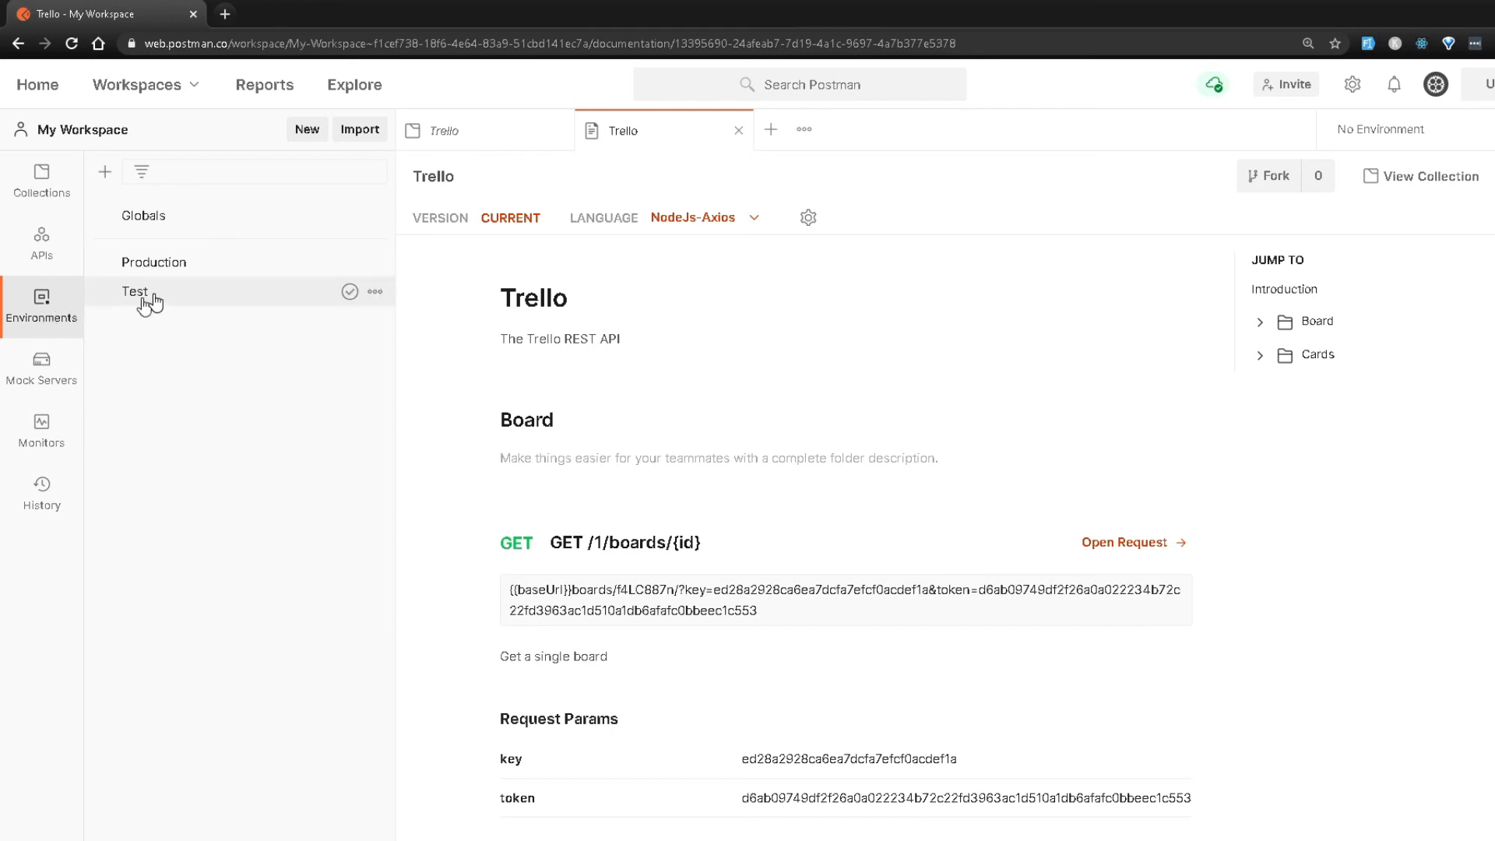
pyautogui.click(168, 274)
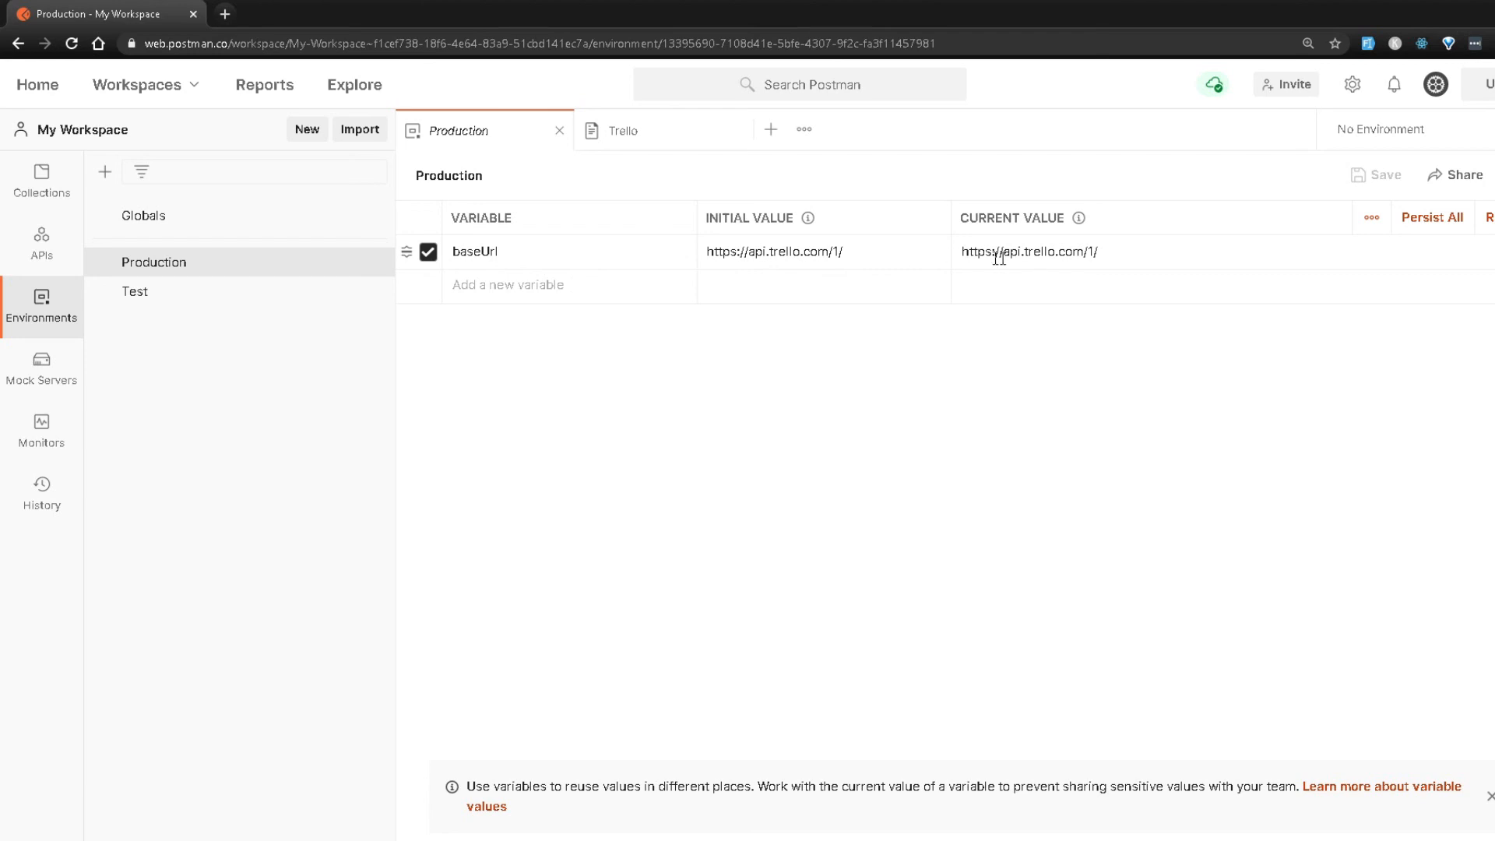
pyautogui.click(267, 296)
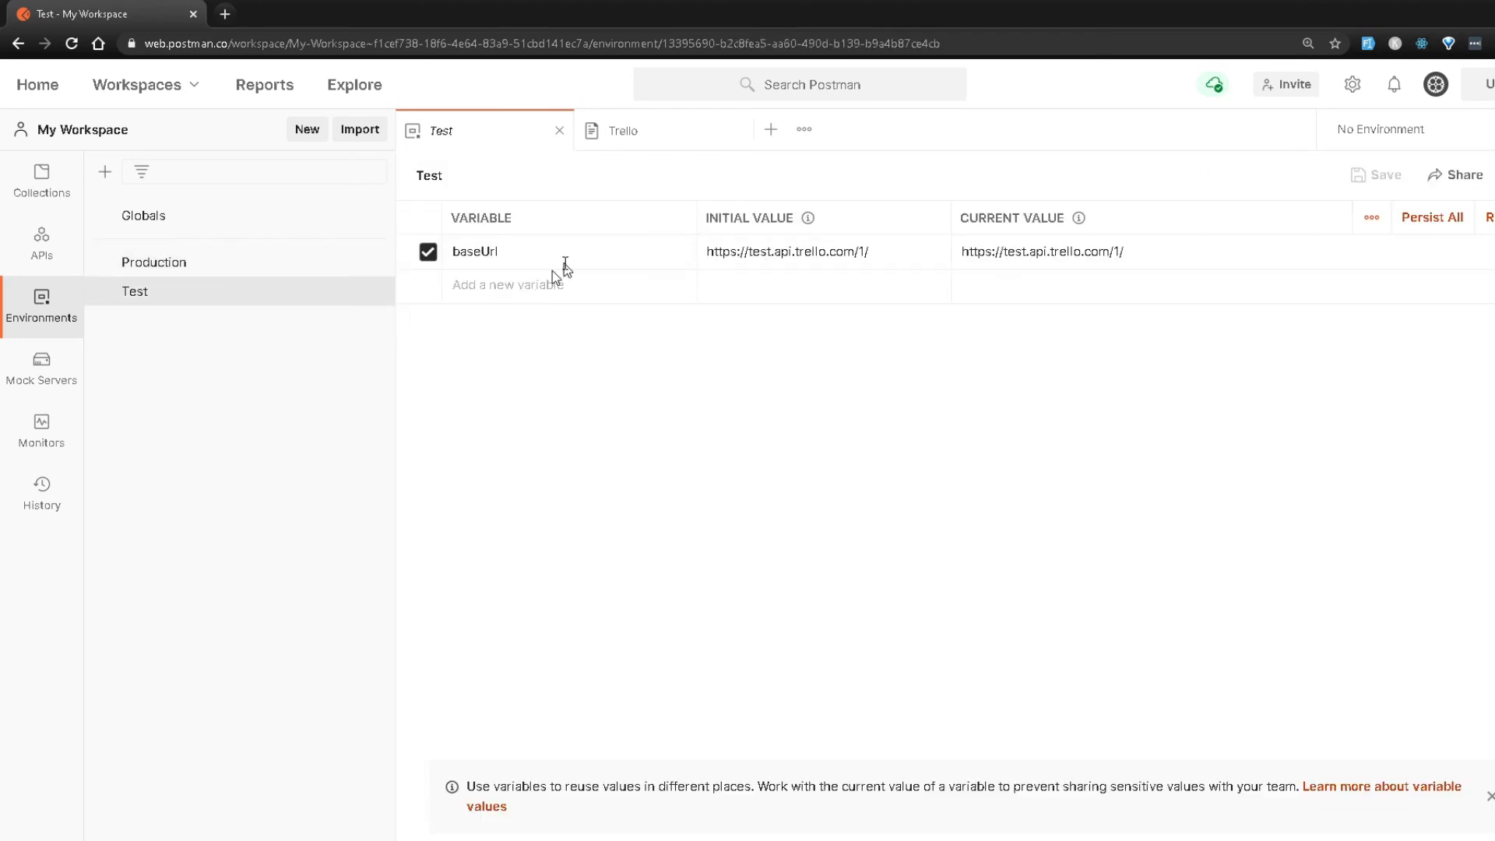
pyautogui.click(154, 226)
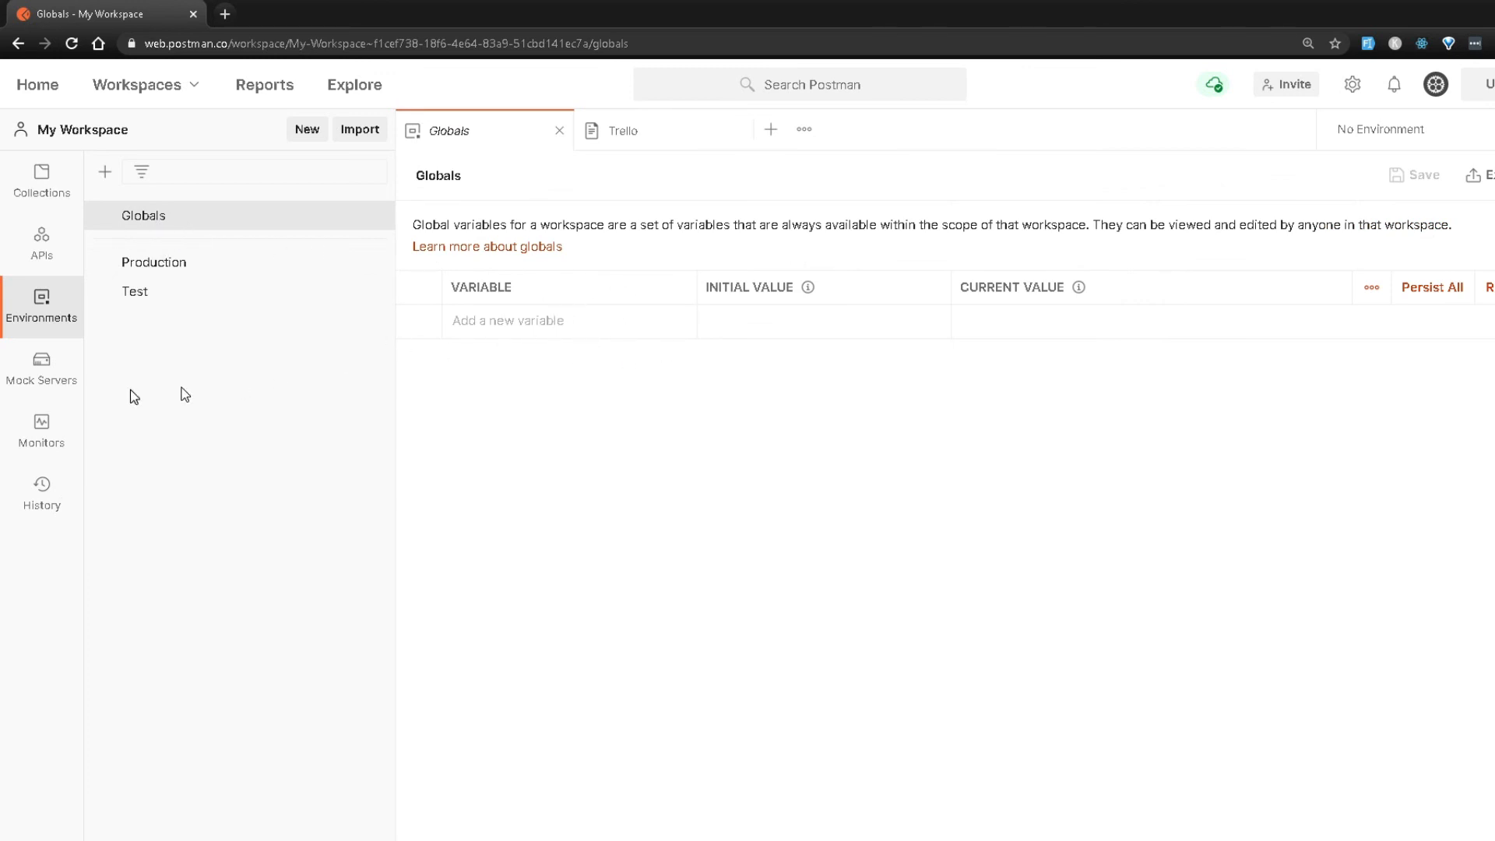
# Step: Look through the workspace's mock servers, the Trello Monitor's summary and the request history, and return to the monitors
pyautogui.click(41, 370)
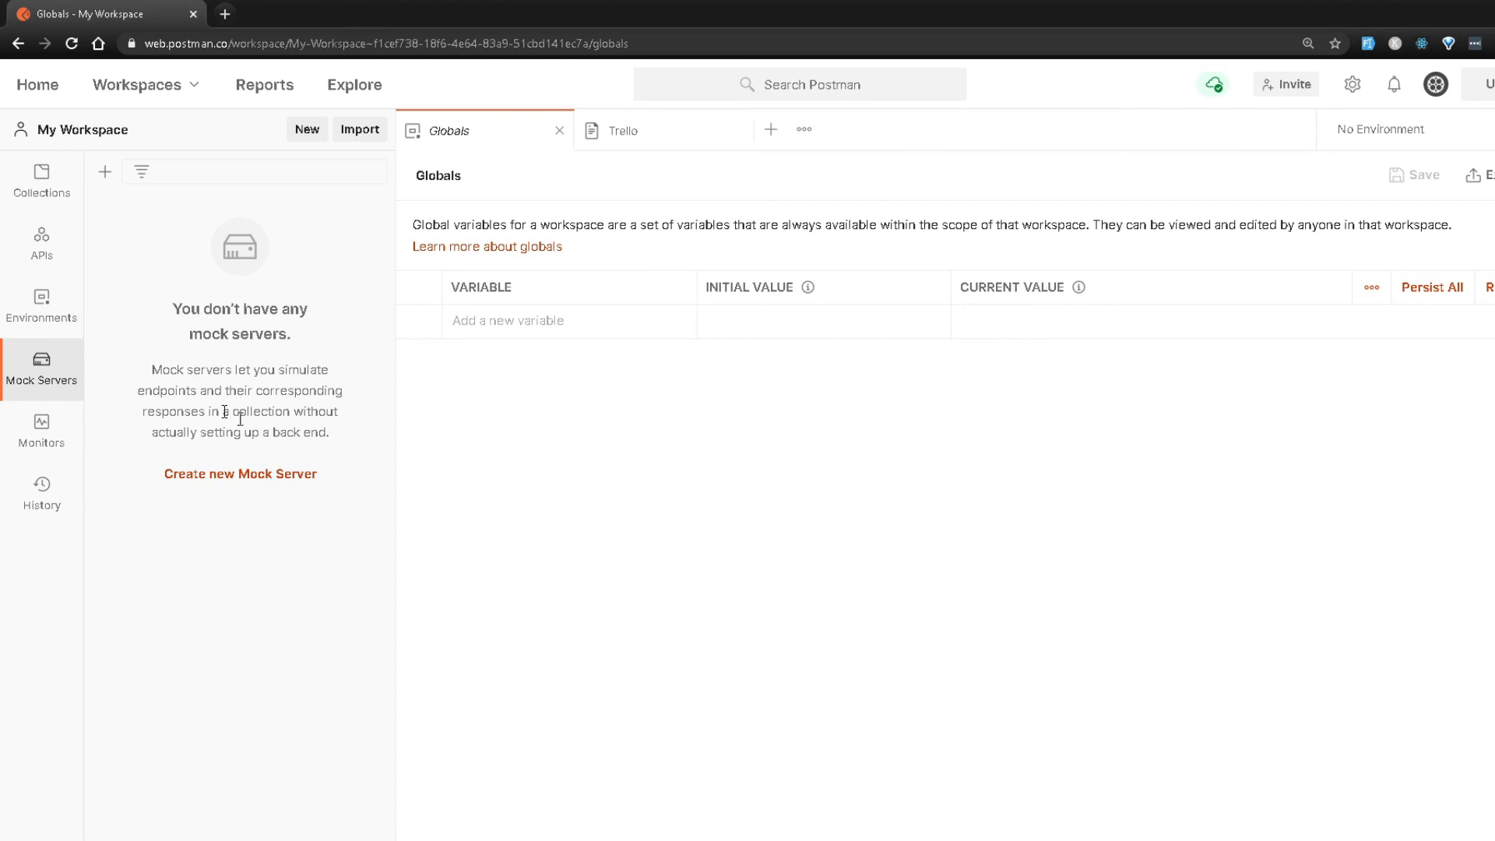
pyautogui.click(43, 436)
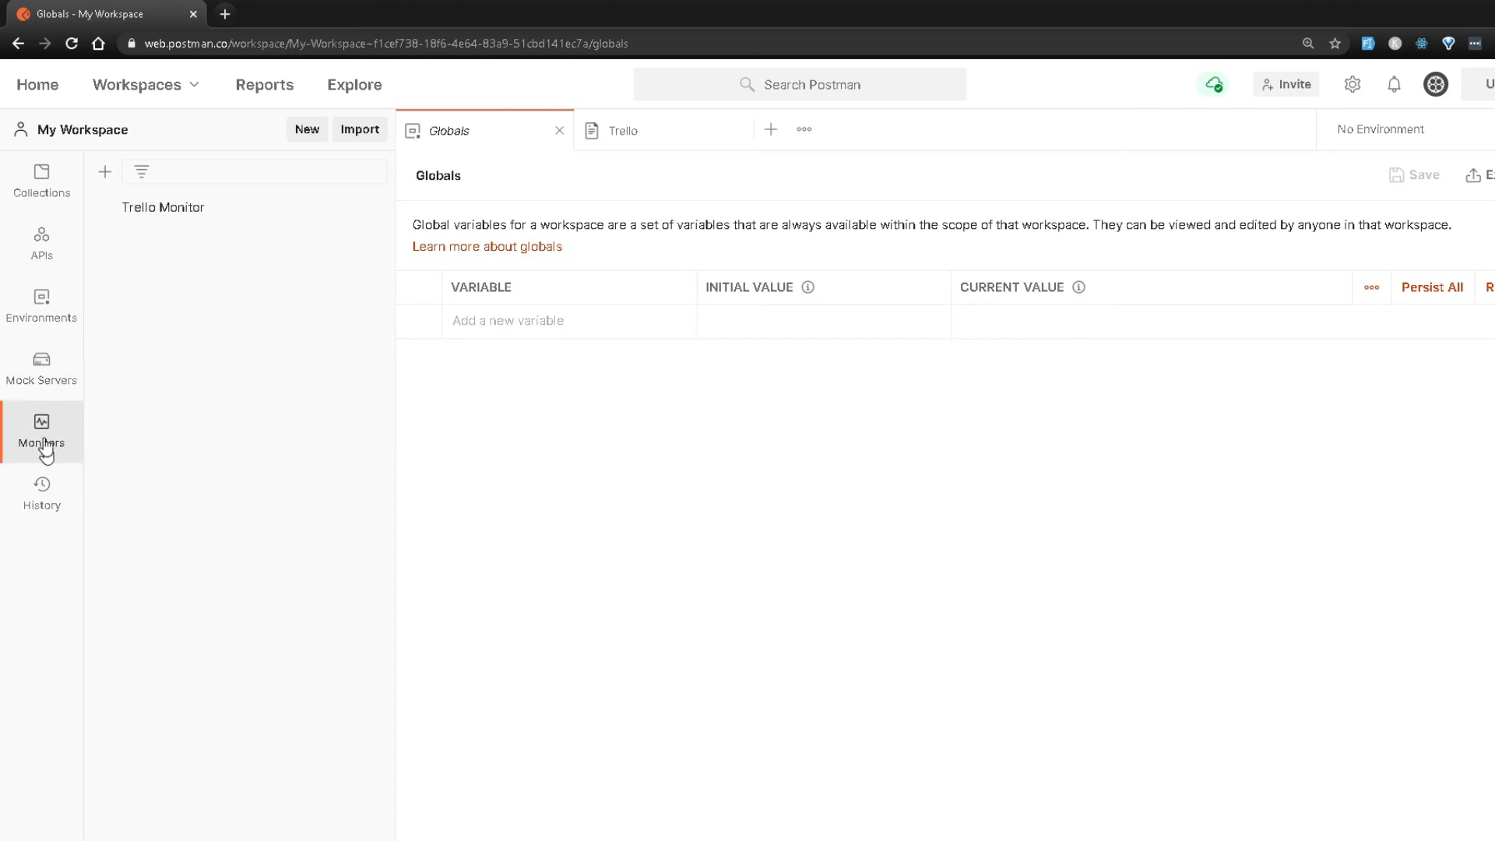
pyautogui.click(153, 209)
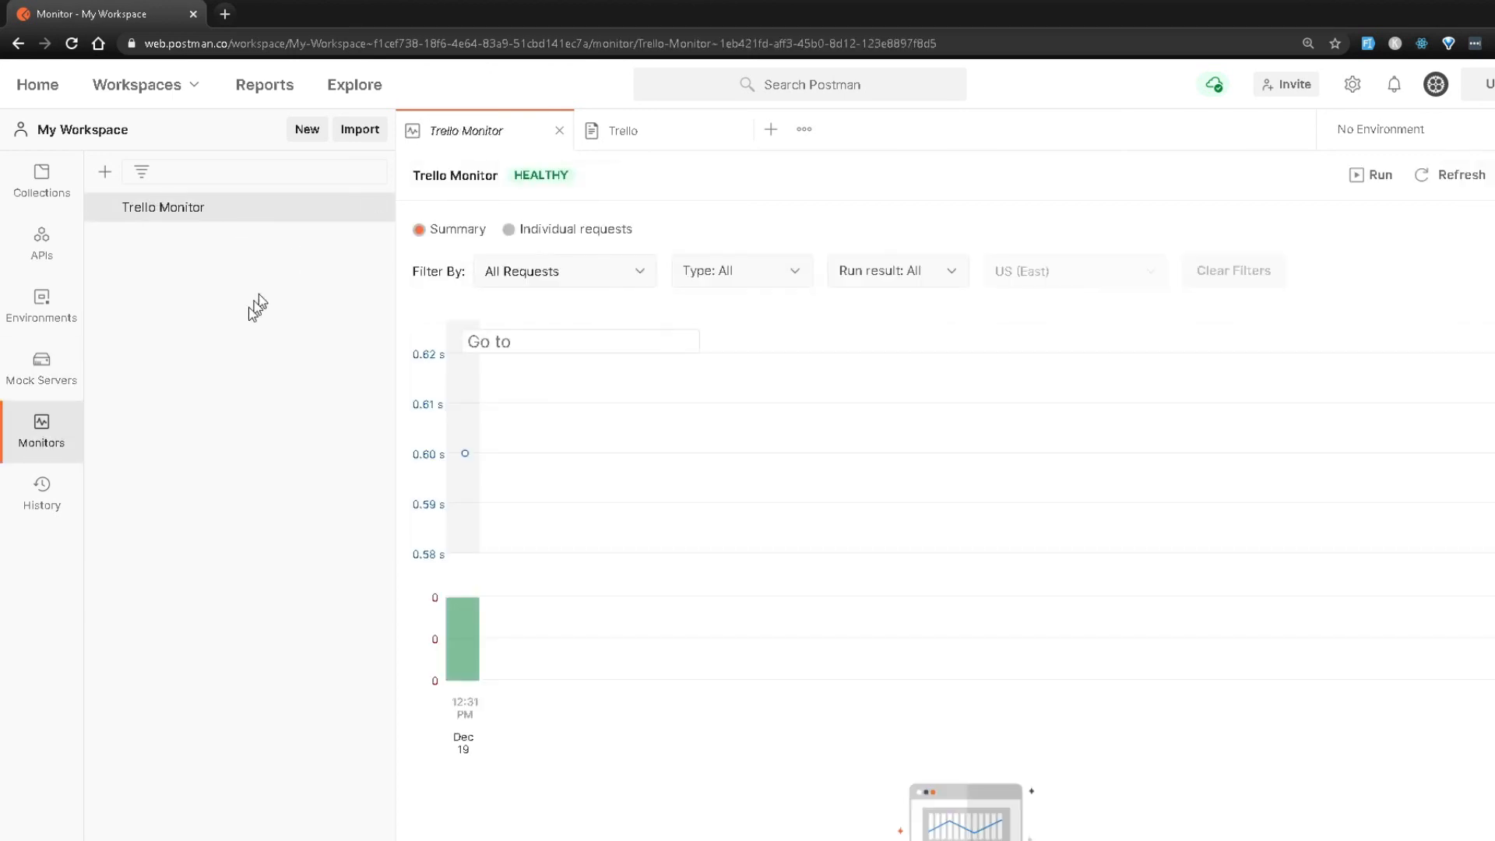
pyautogui.click(48, 503)
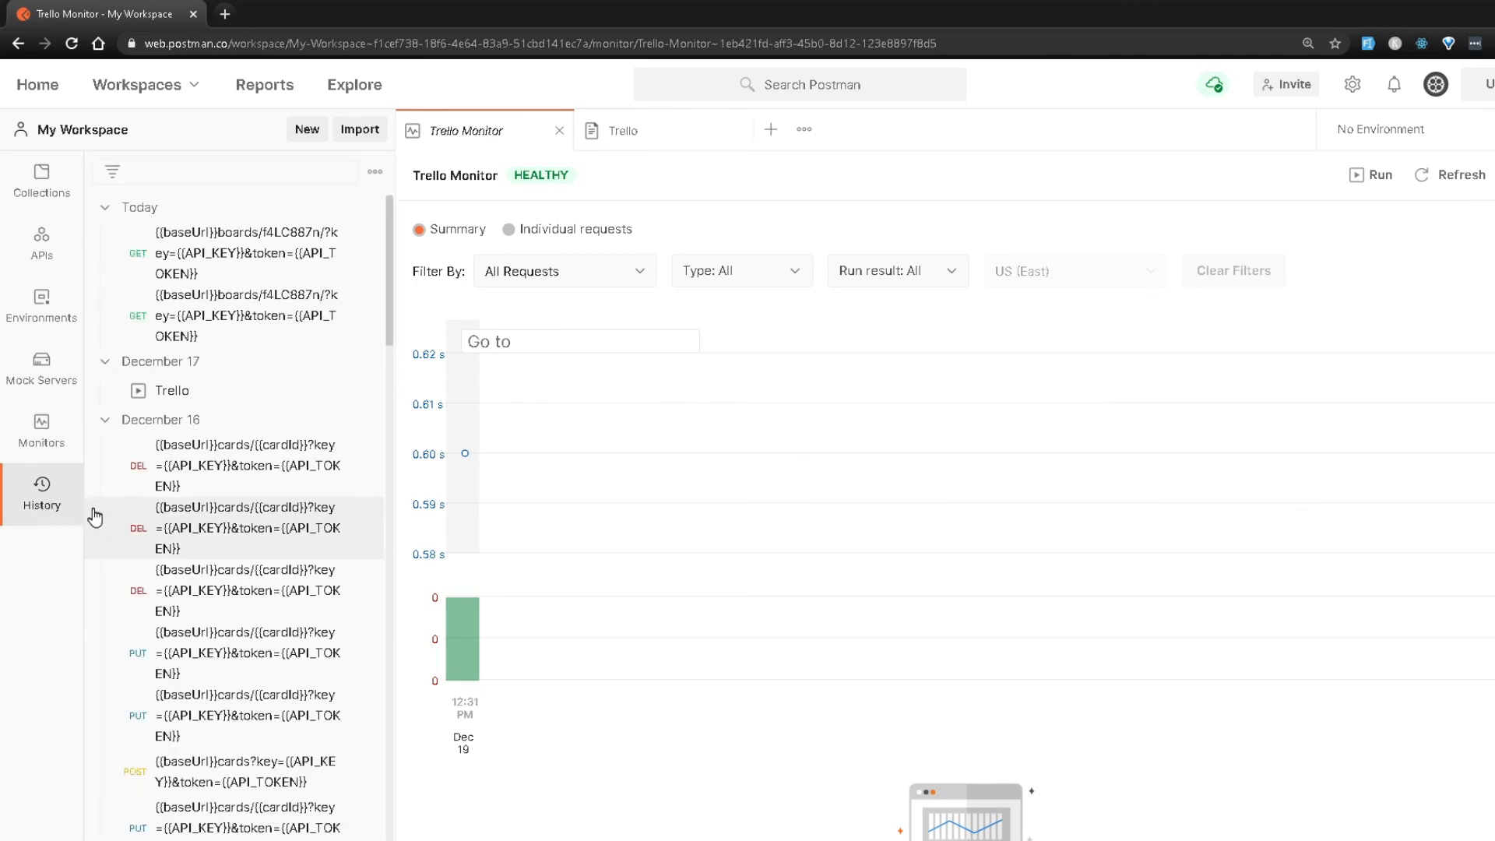
pyautogui.click(44, 433)
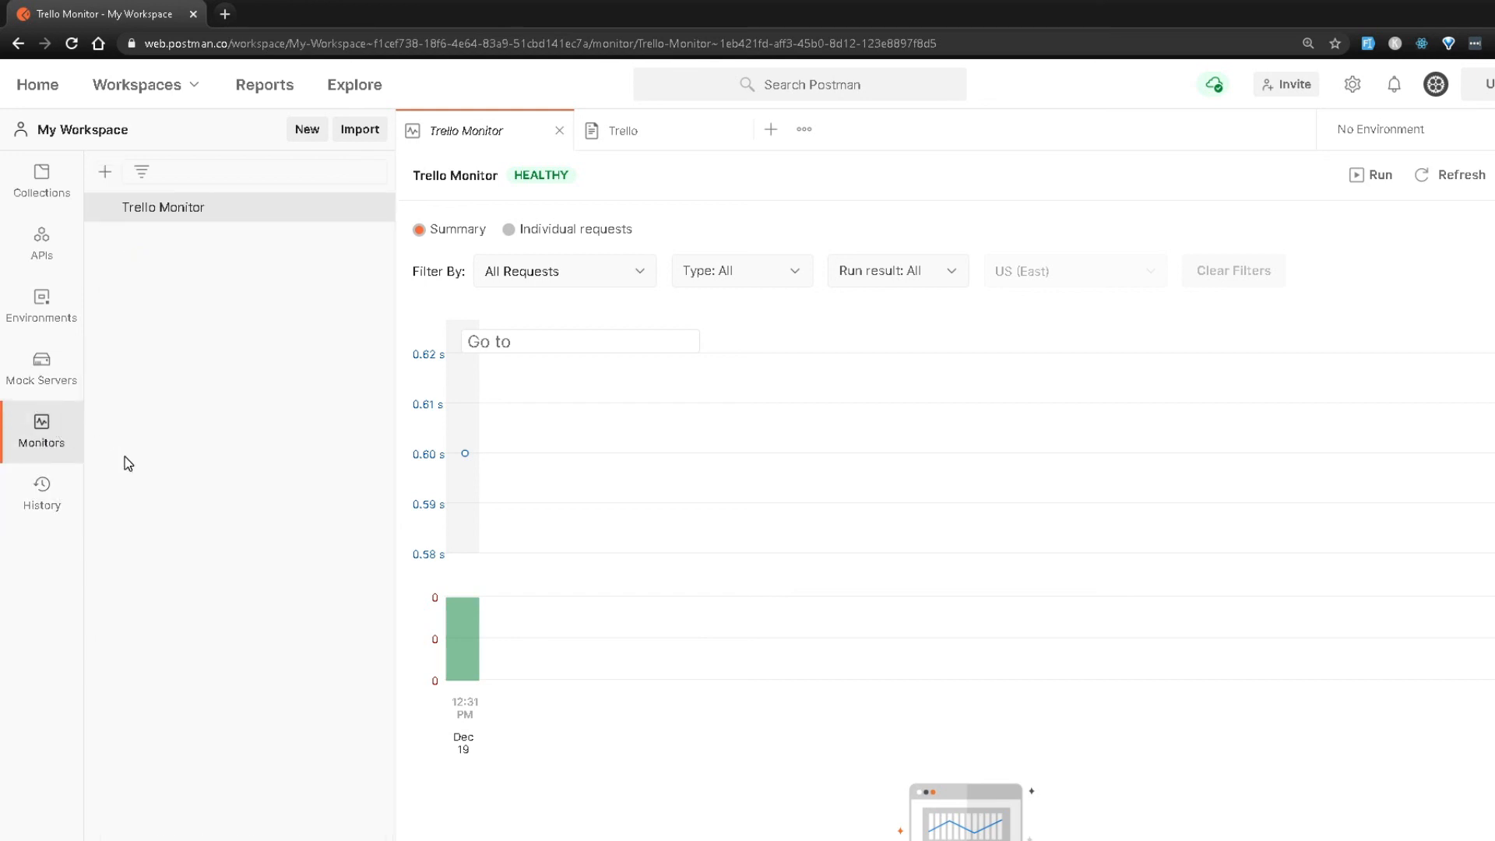